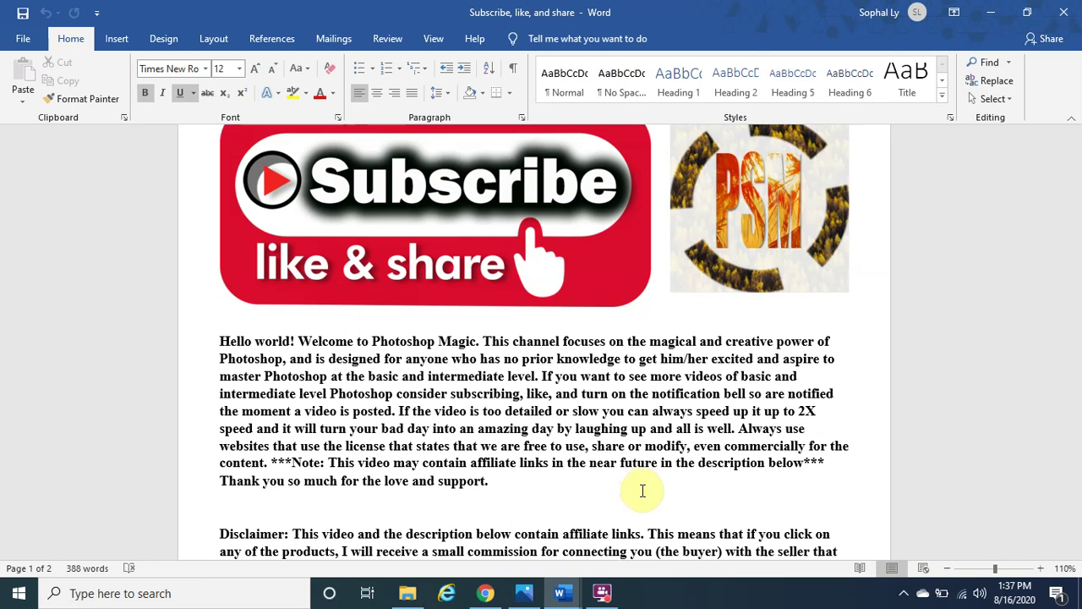
# Step: Read through the channel introduction, affiliate disclaimer and licence notes in the Subscribe, like, and share document
pyautogui.scroll(-4, 642, 487)
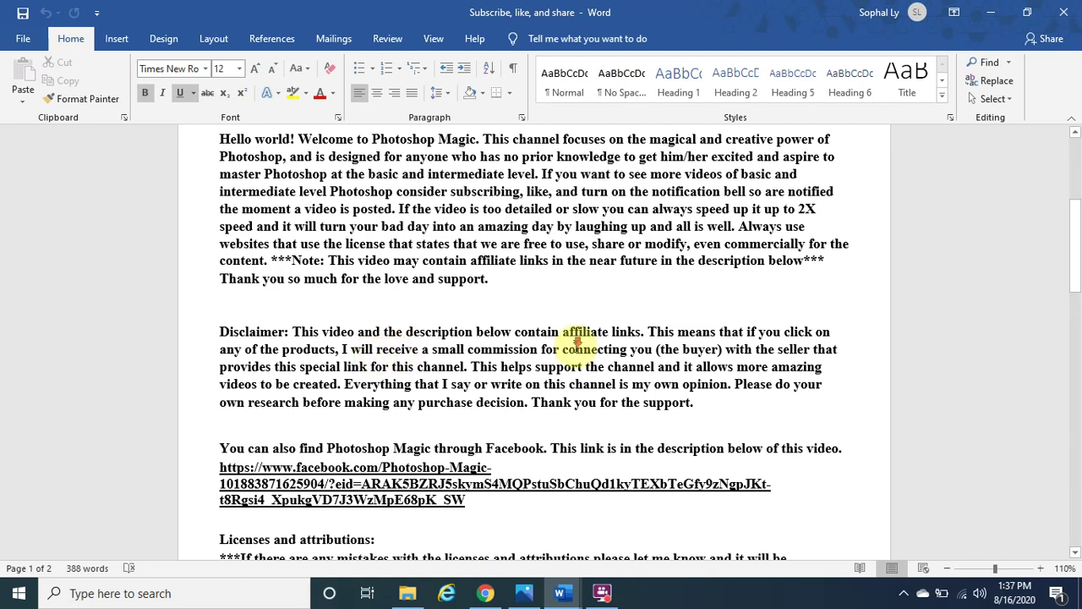
pyautogui.scroll(-4, 555, 351)
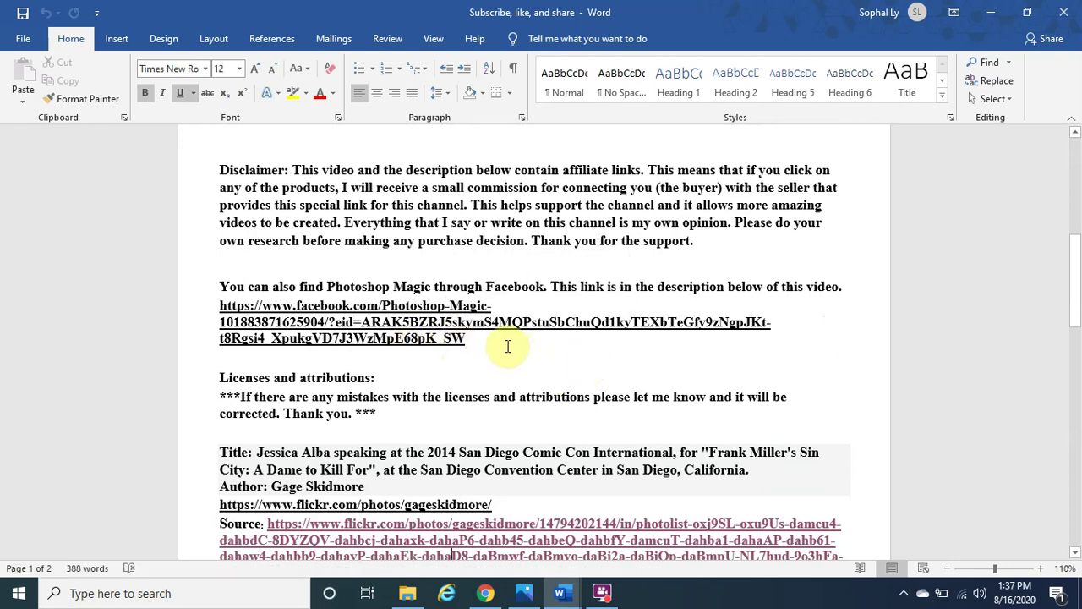
pyautogui.scroll(-3, 508, 346)
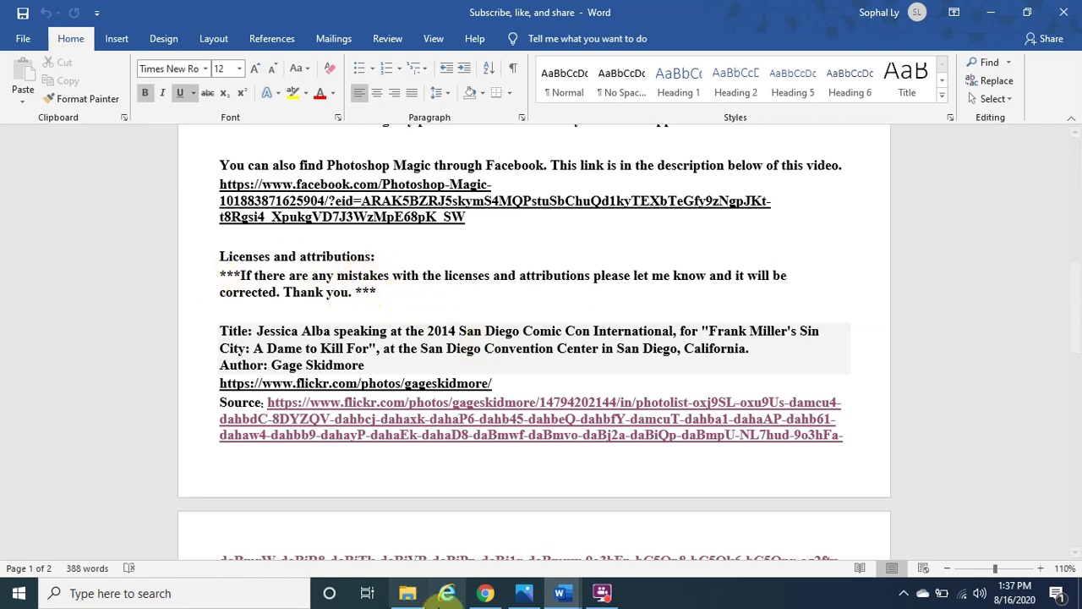
# Step: Switch to Chrome, maximize its window and review the Jessica Alba photo and its description on Flickr
pyautogui.click(485, 597)
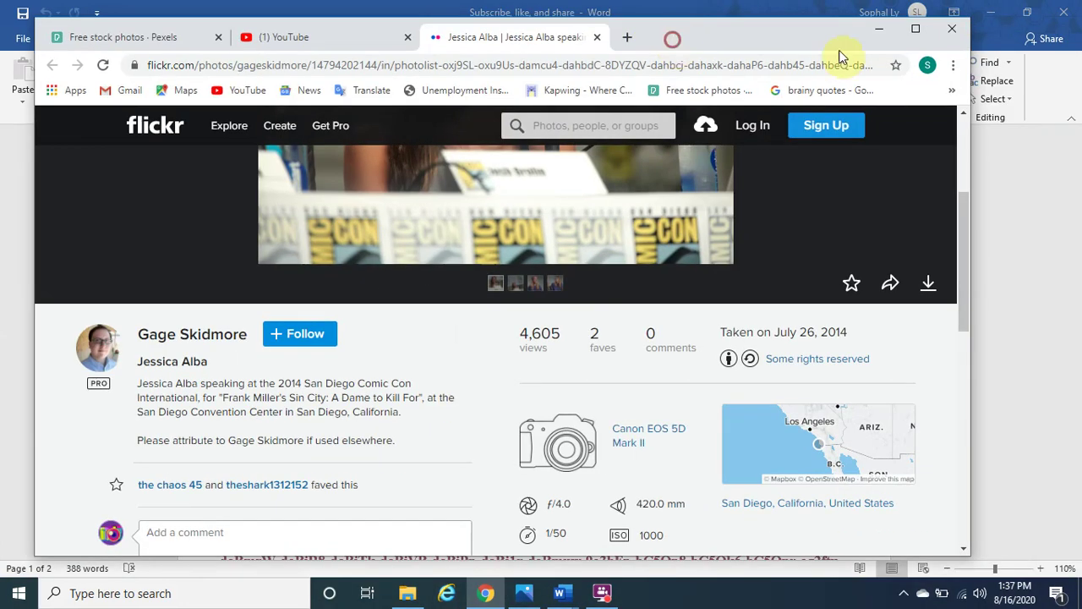
pyautogui.doubleClick(909, 34)
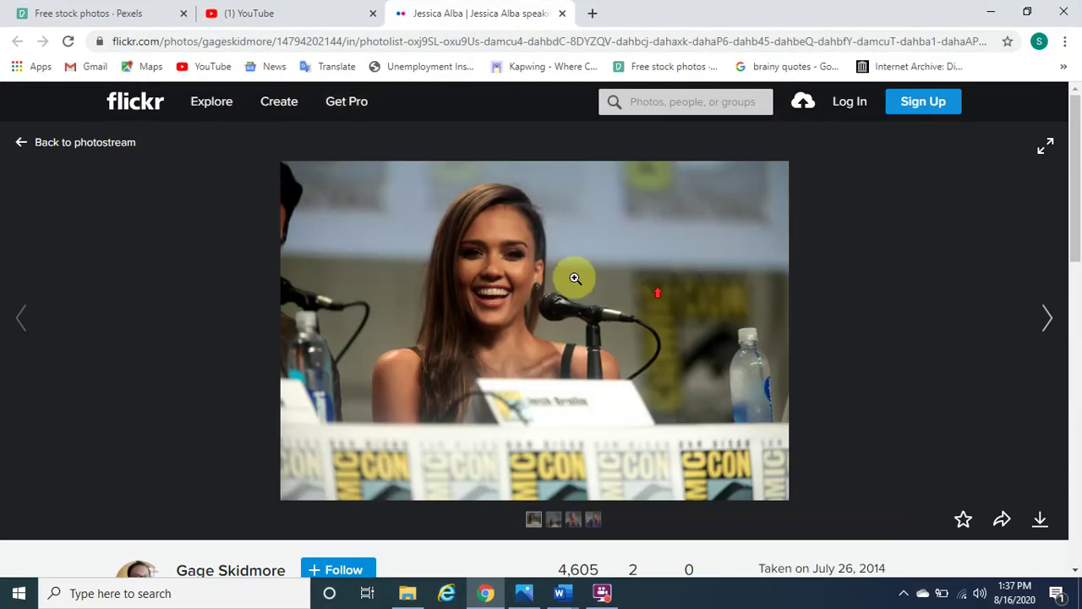
pyautogui.scroll(-5, 758, 302)
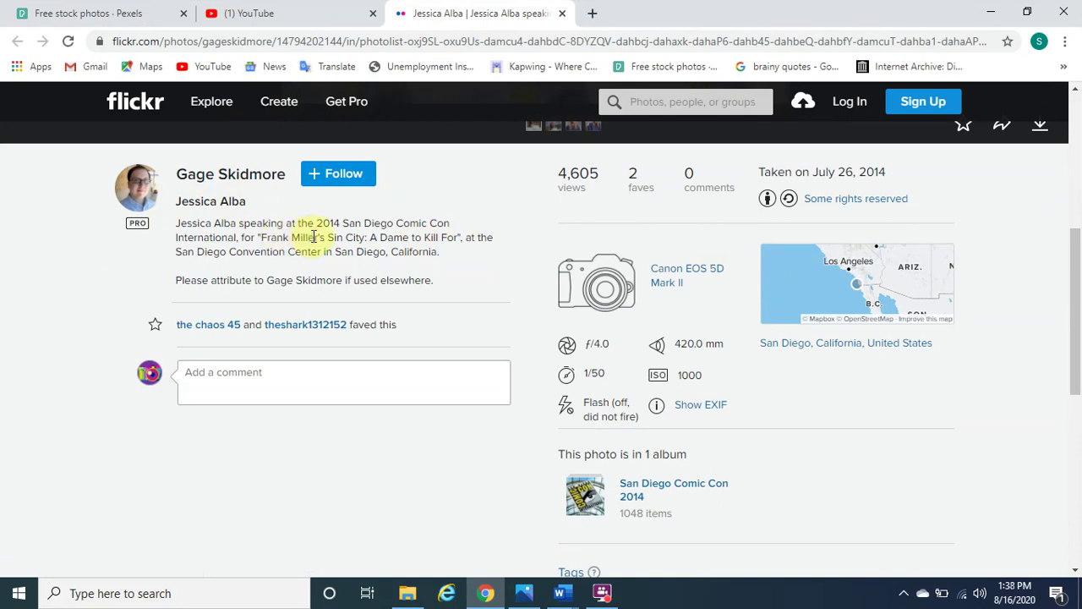
# Step: Open the photo's "Some rights reserved" licence in a new tab and read its Attribution-ShareAlike 2.0 permissions and terms
pyautogui.rightClick(852, 207)
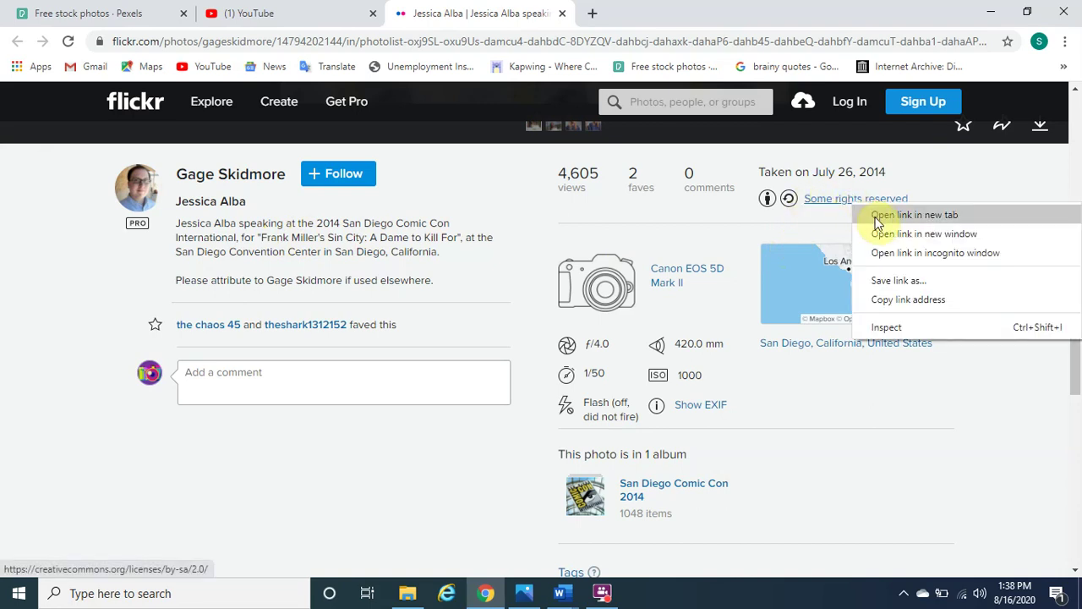
pyautogui.click(876, 222)
pyautogui.click(668, 13)
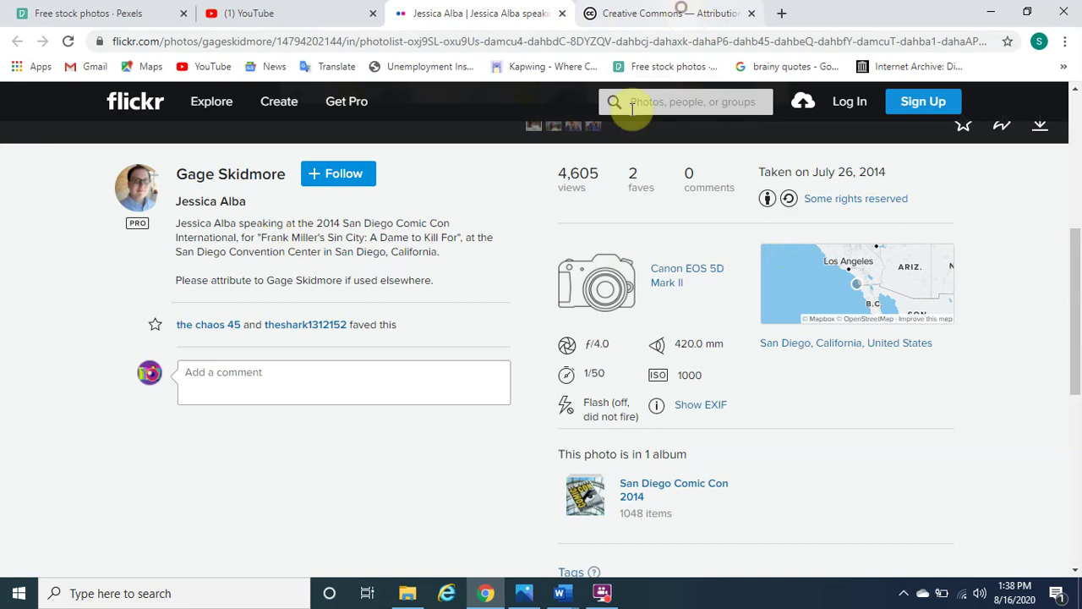
pyautogui.scroll(-2, 525, 391)
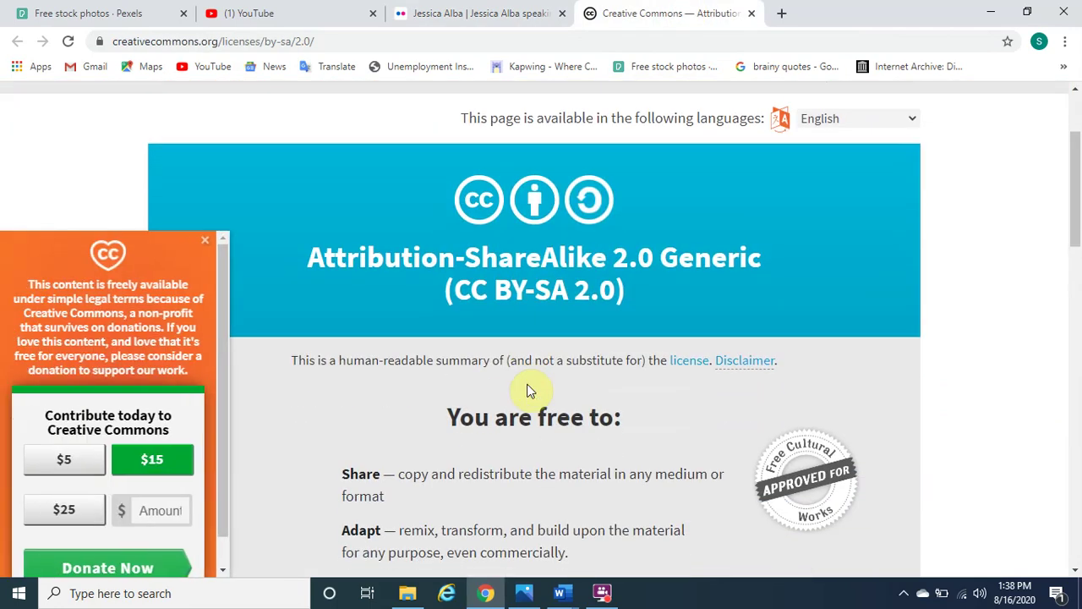
pyautogui.scroll(-4, 525, 380)
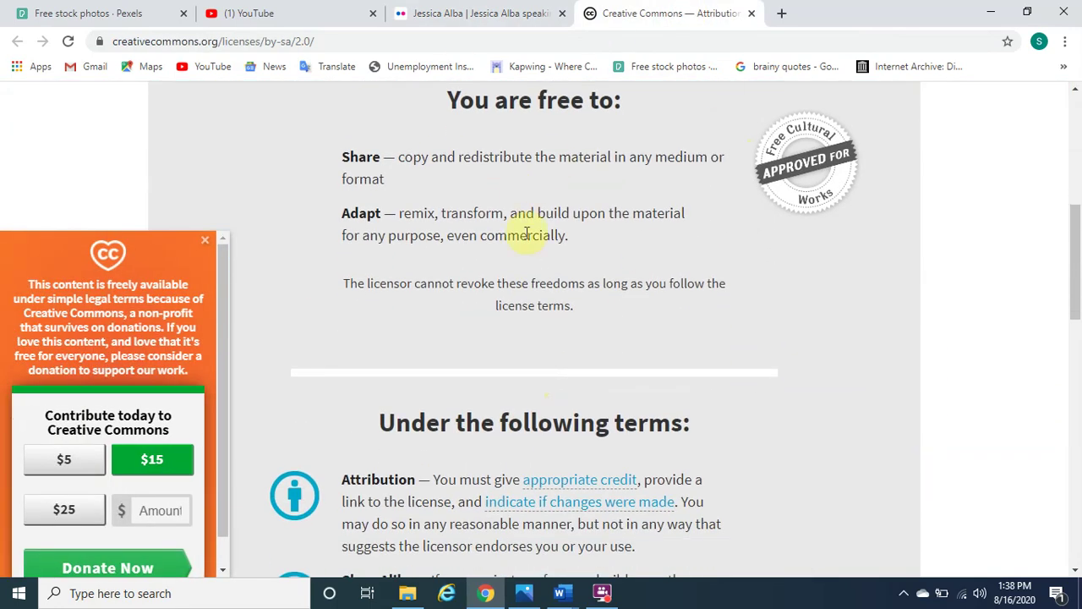
pyautogui.scroll(-2, 507, 317)
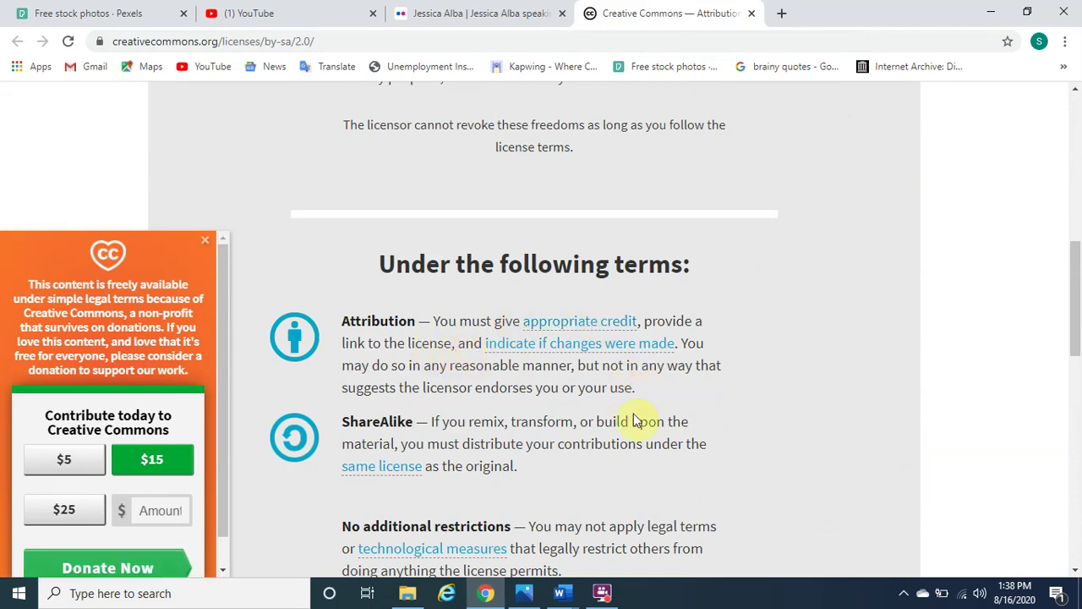
# Step: Return to the Subscribe, like, and share document in Word and read the remaining image attributions and inspiration credits
pyautogui.moveTo(556, 589)
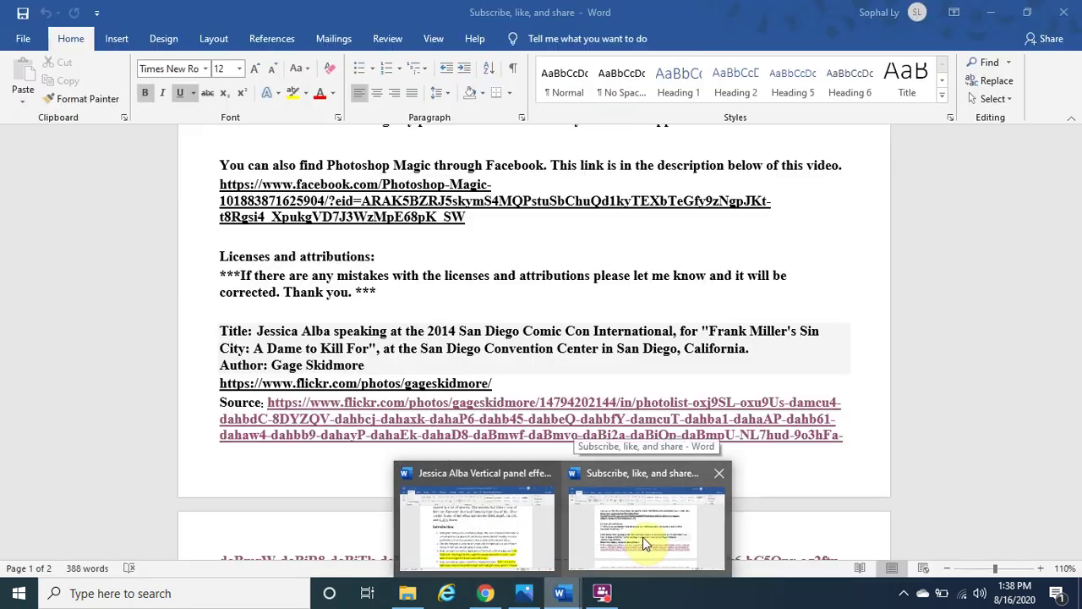
pyautogui.click(643, 537)
pyautogui.scroll(-8, 633, 478)
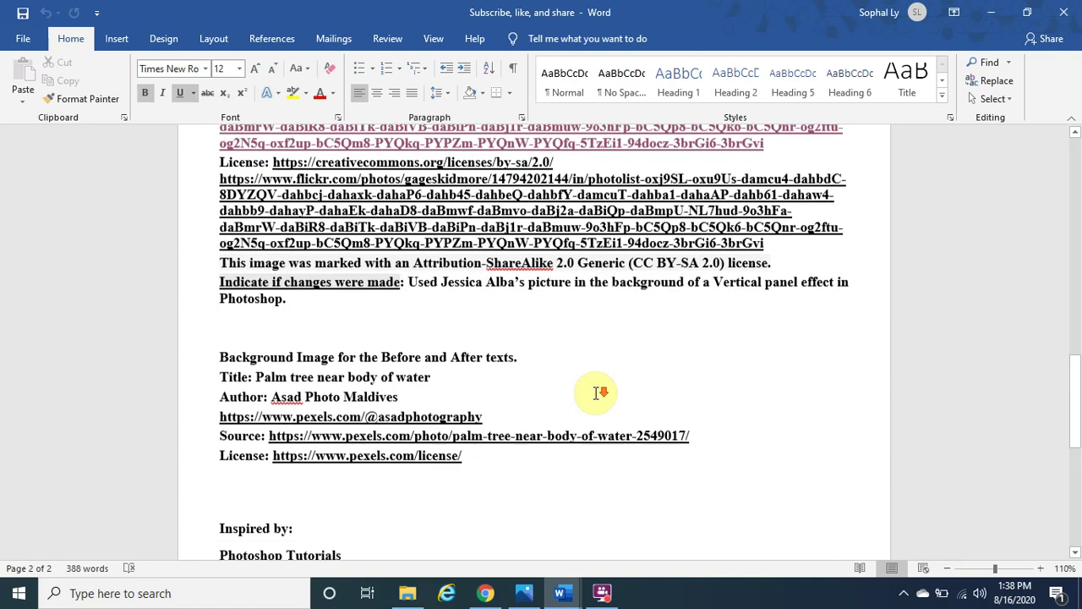
pyautogui.scroll(-1, 595, 393)
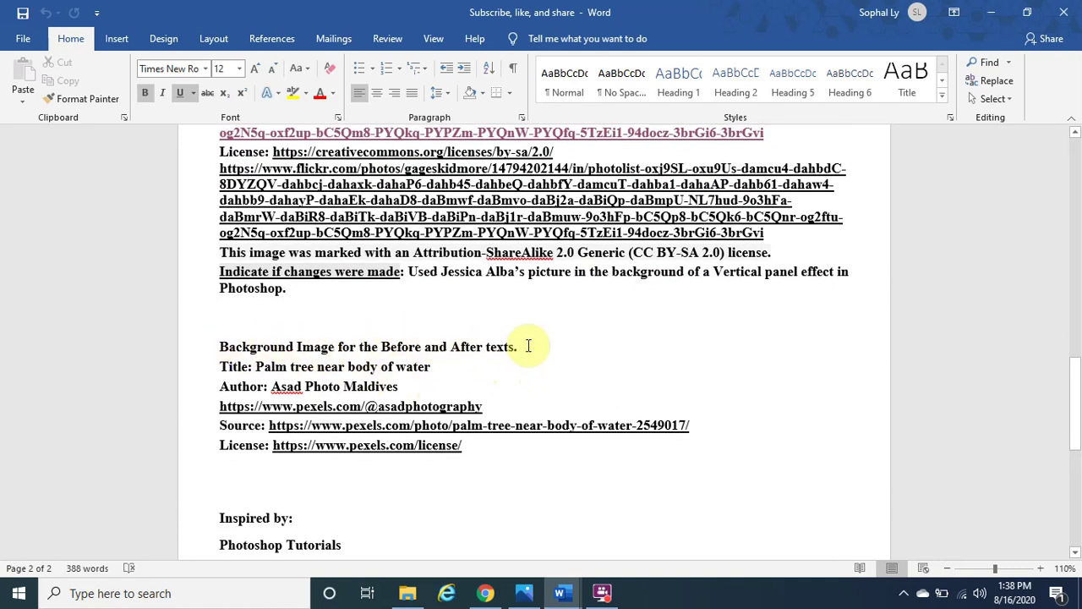
pyautogui.scroll(-3, 440, 455)
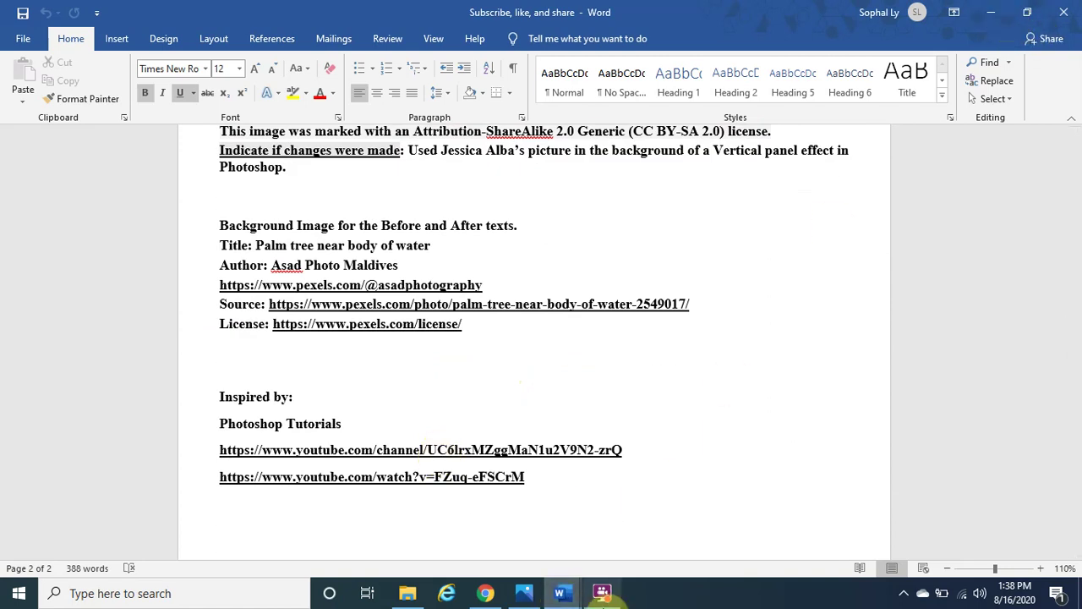
# Step: Minimize the Word, Chrome and Photos windows to reach the desktop and launch Adobe Photoshop
pyautogui.click(989, 13)
pyautogui.click(983, 8)
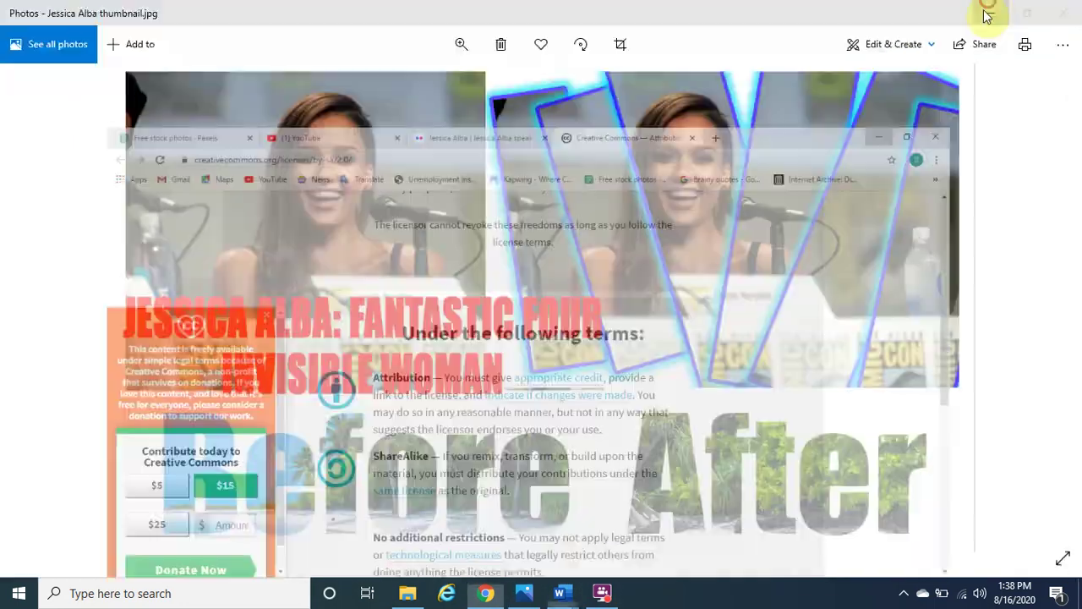
pyautogui.click(990, 10)
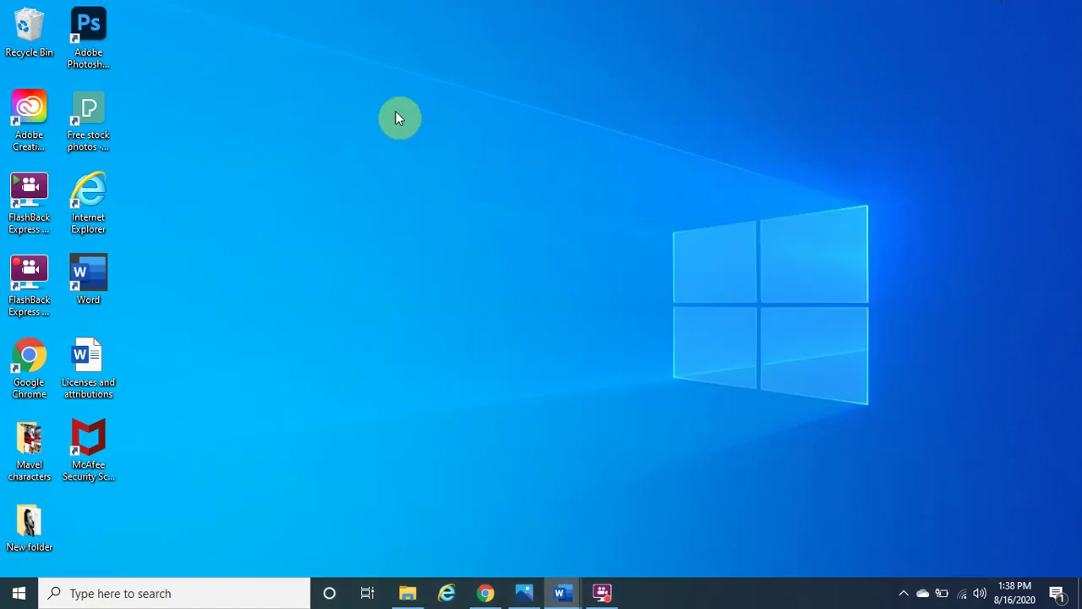
pyautogui.doubleClick(72, 38)
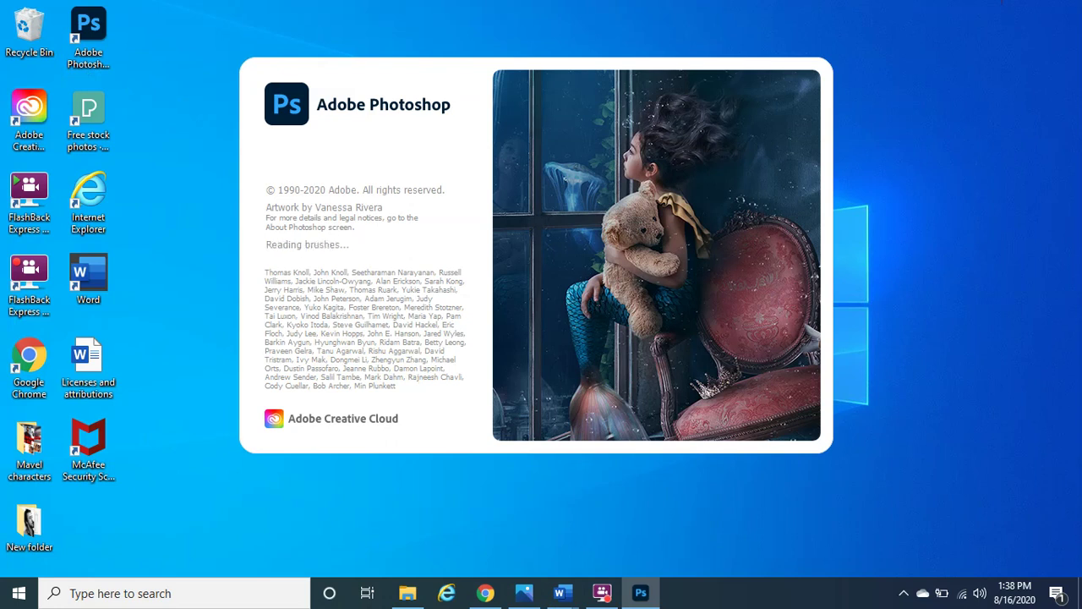
# Step: Bring up the Jessica Alba thumbnail in Photos and examine the before and after versions of the effect
pyautogui.moveTo(562, 591)
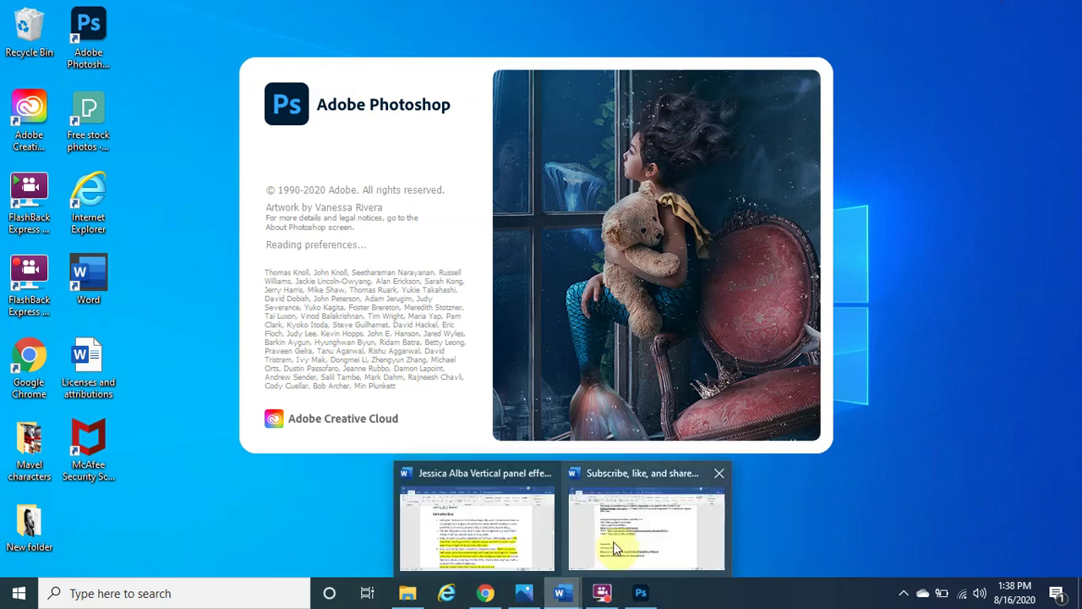
pyautogui.click(514, 590)
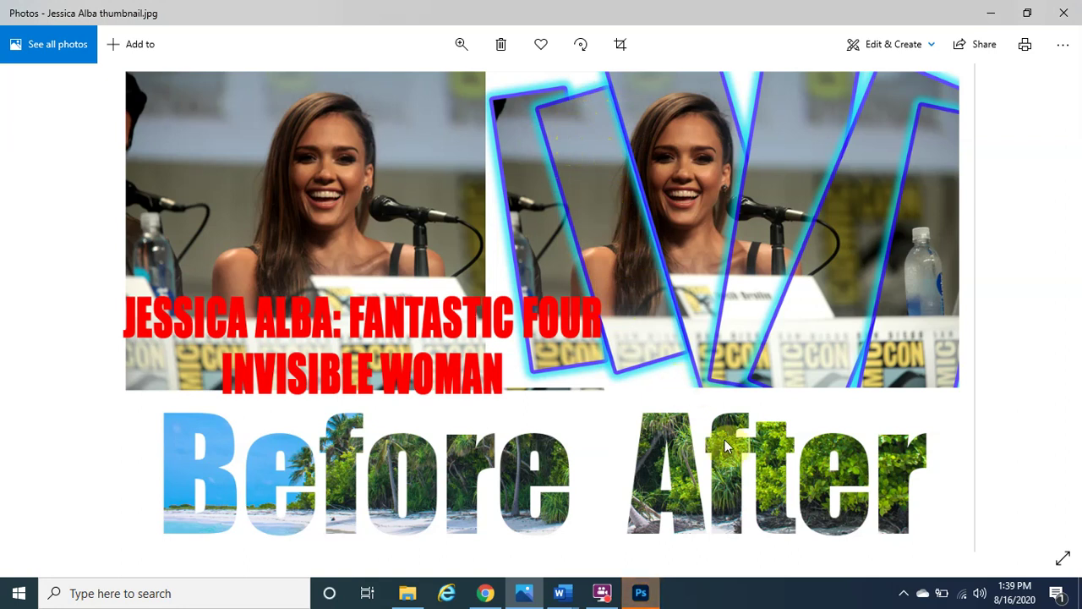
# Step: Switch to Photoshop and open the Jessica Alba JPG from Famous people > Jessica Alba 8 > Main content
pyautogui.click(642, 594)
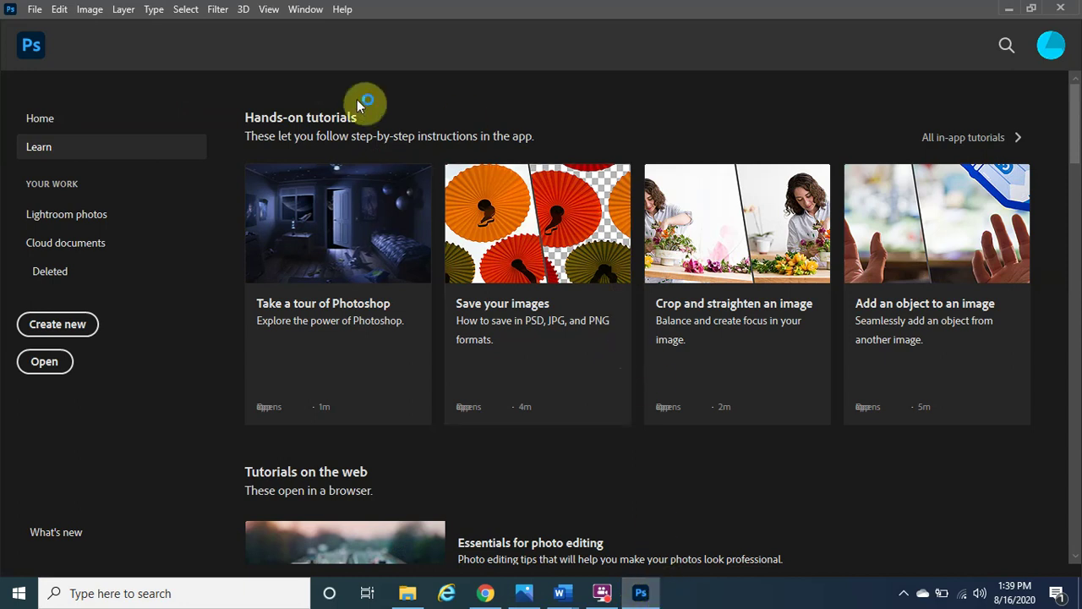
pyautogui.click(34, 10)
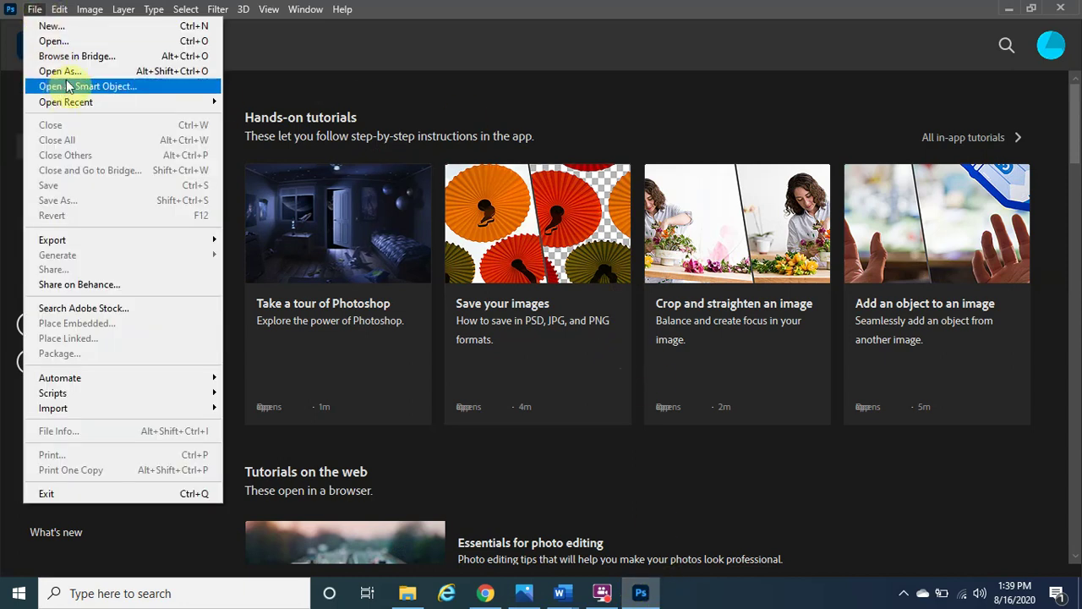
pyautogui.click(44, 41)
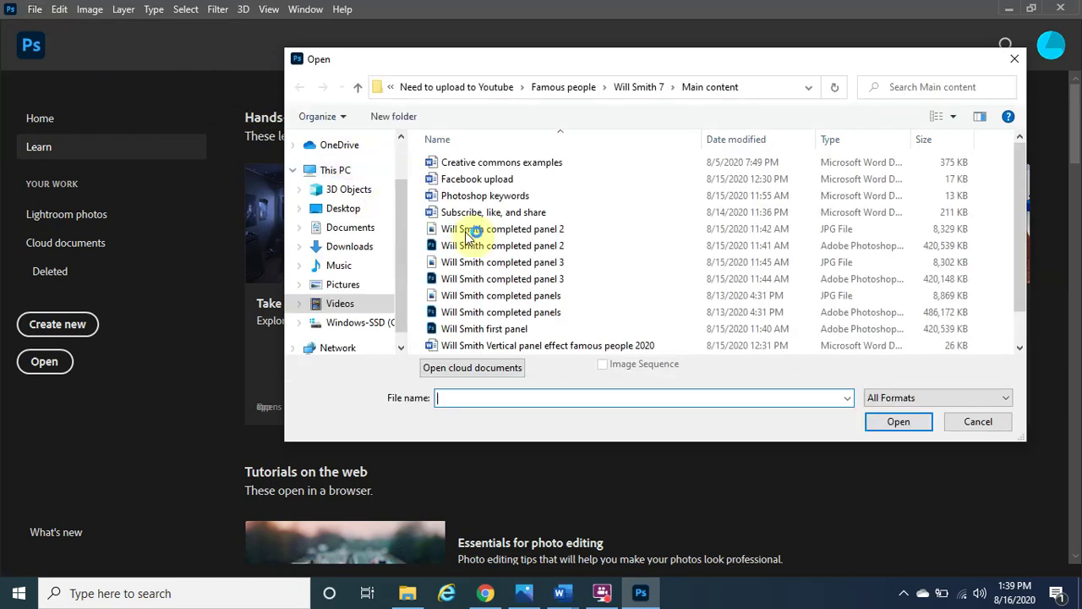
pyautogui.click(550, 89)
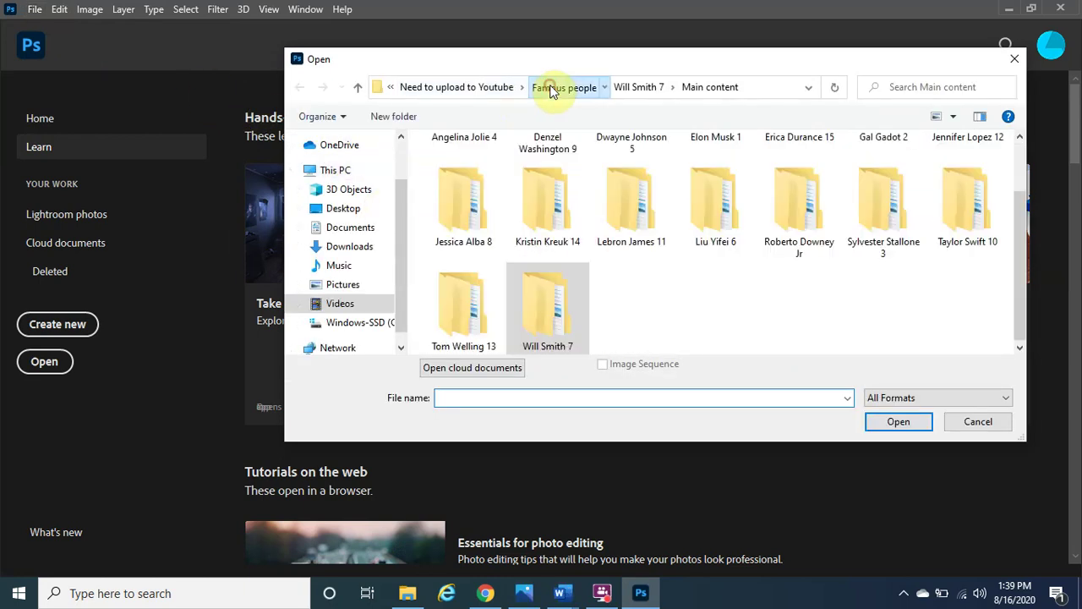
pyautogui.doubleClick(463, 212)
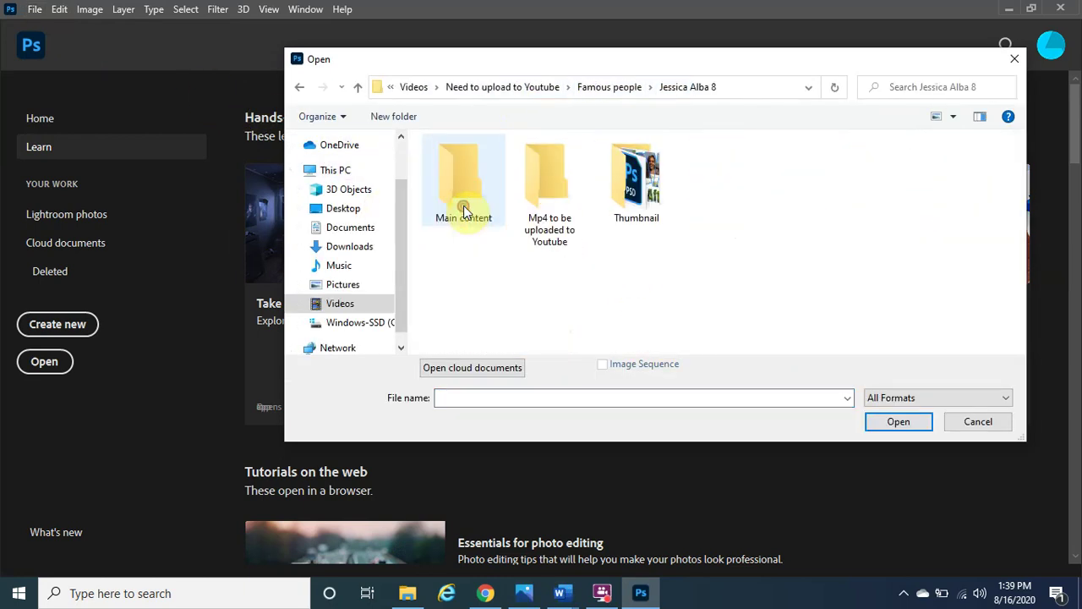
pyautogui.doubleClick(459, 188)
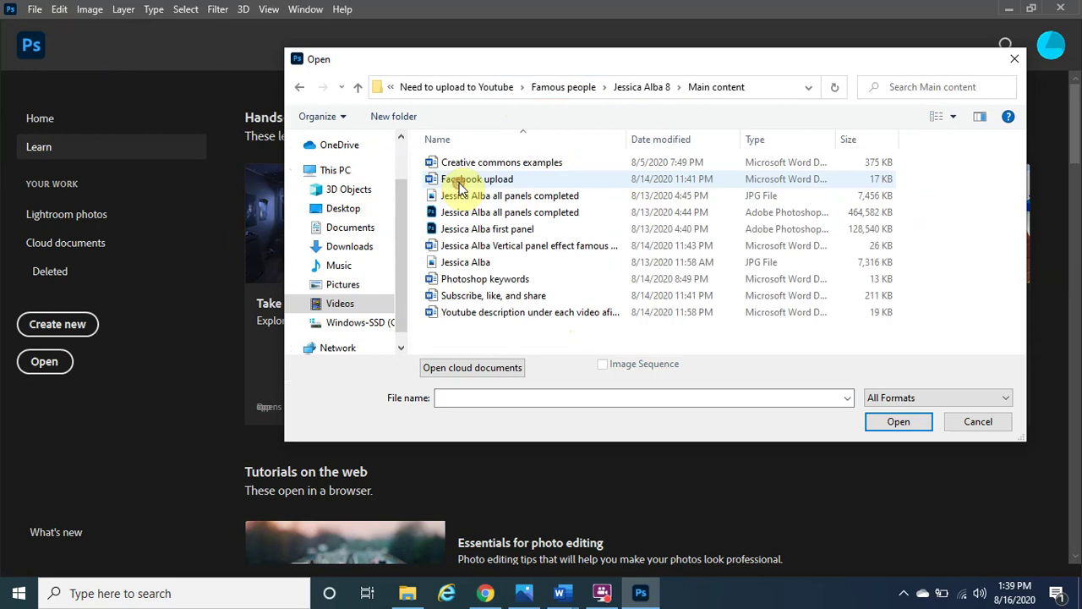
pyautogui.click(526, 266)
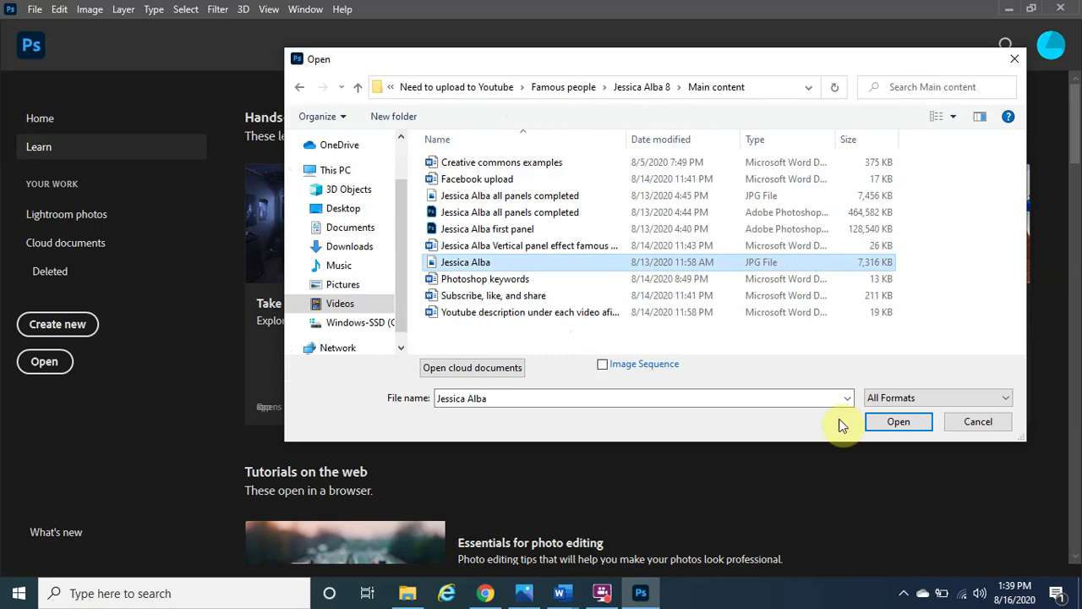
pyautogui.click(896, 423)
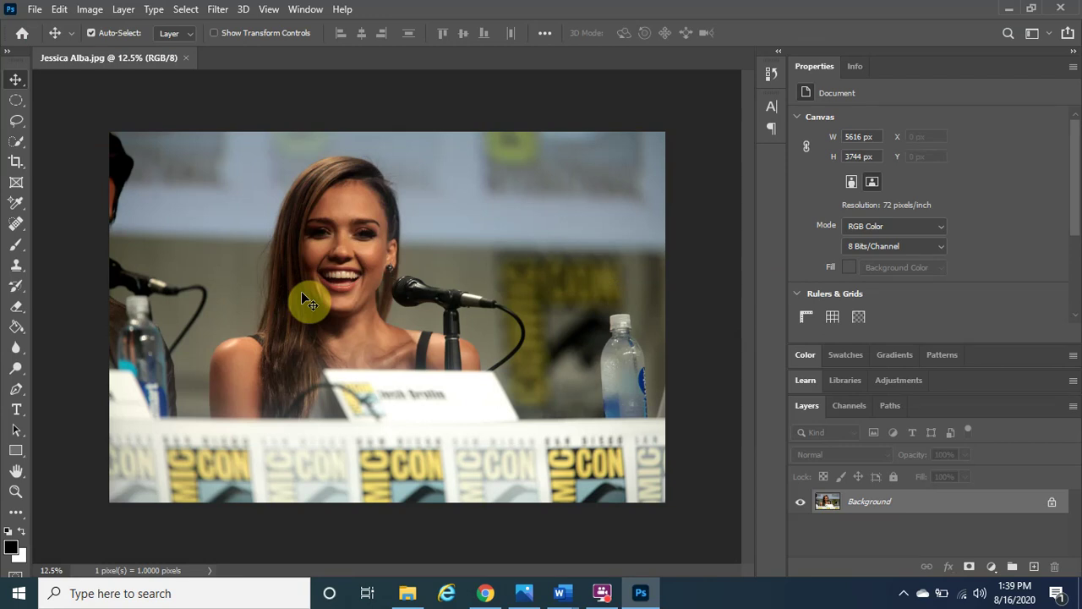
pyautogui.doubleClick(871, 502)
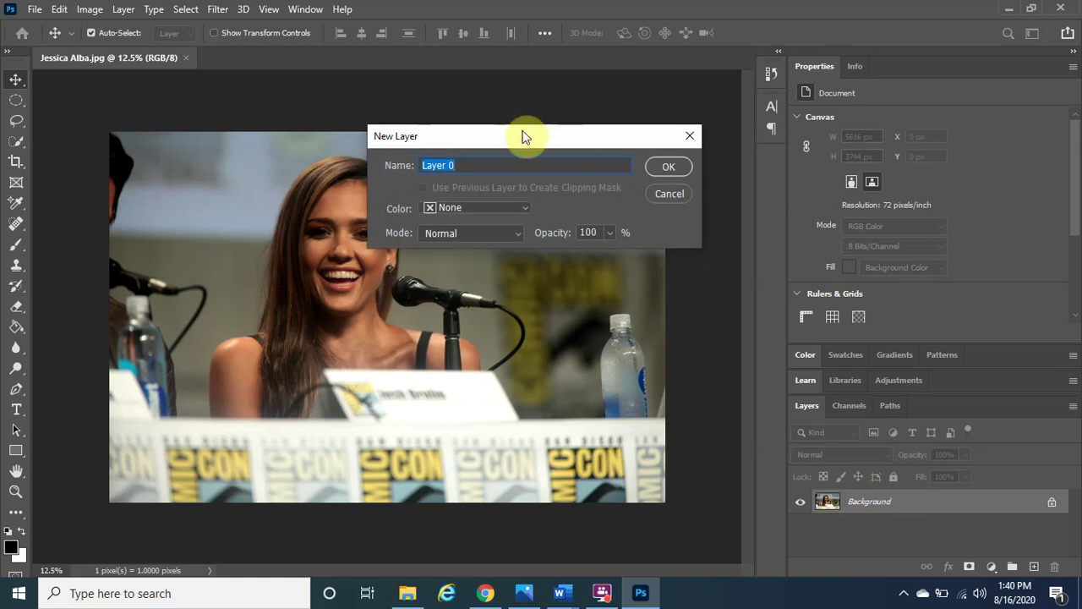
pyautogui.write('Jessica')
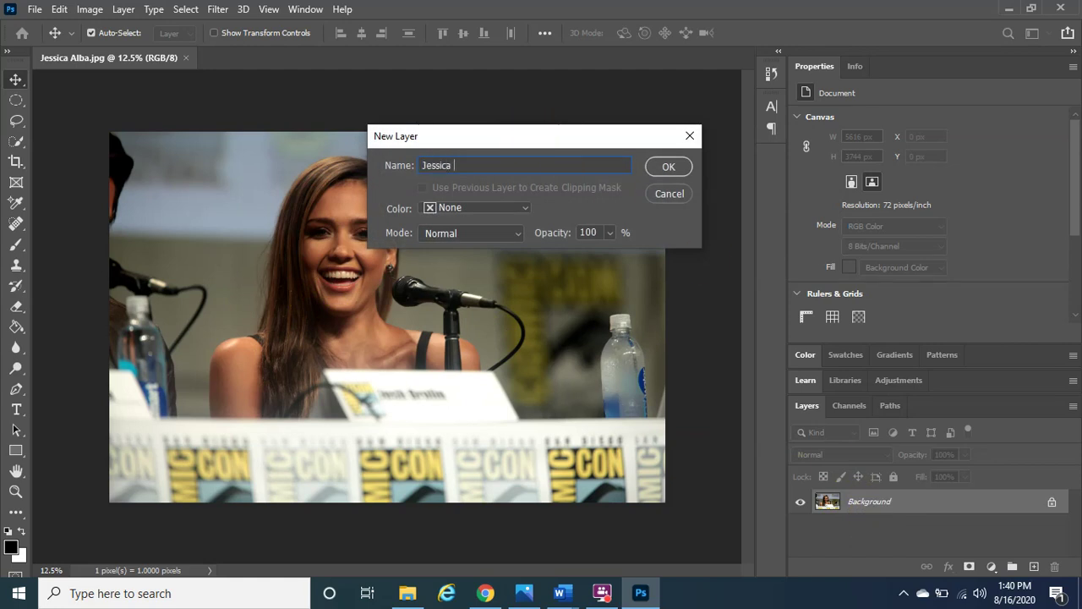
pyautogui.write(' A')
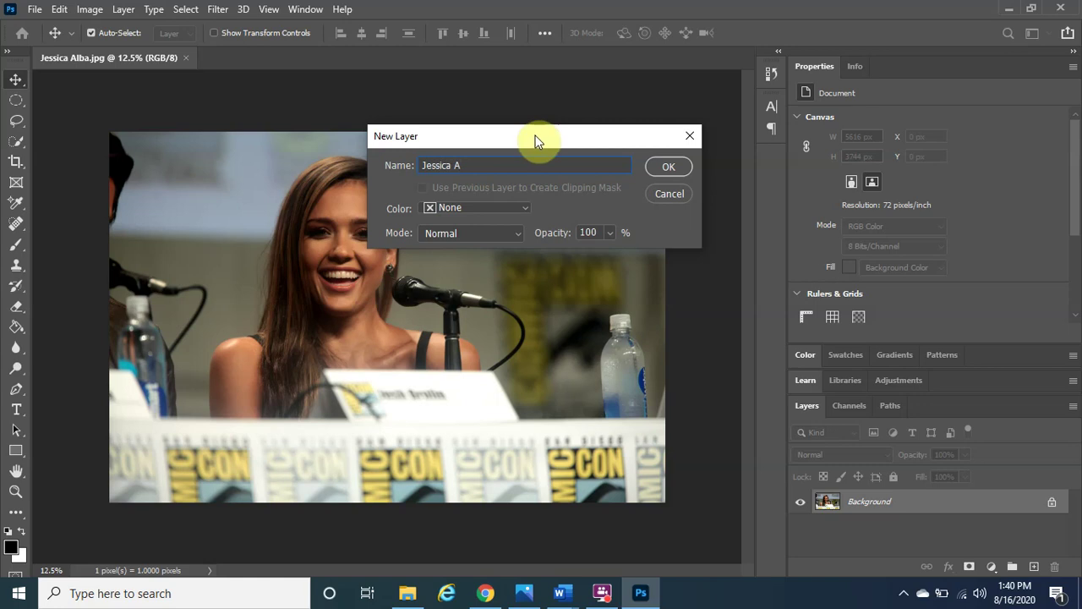
pyautogui.click(674, 169)
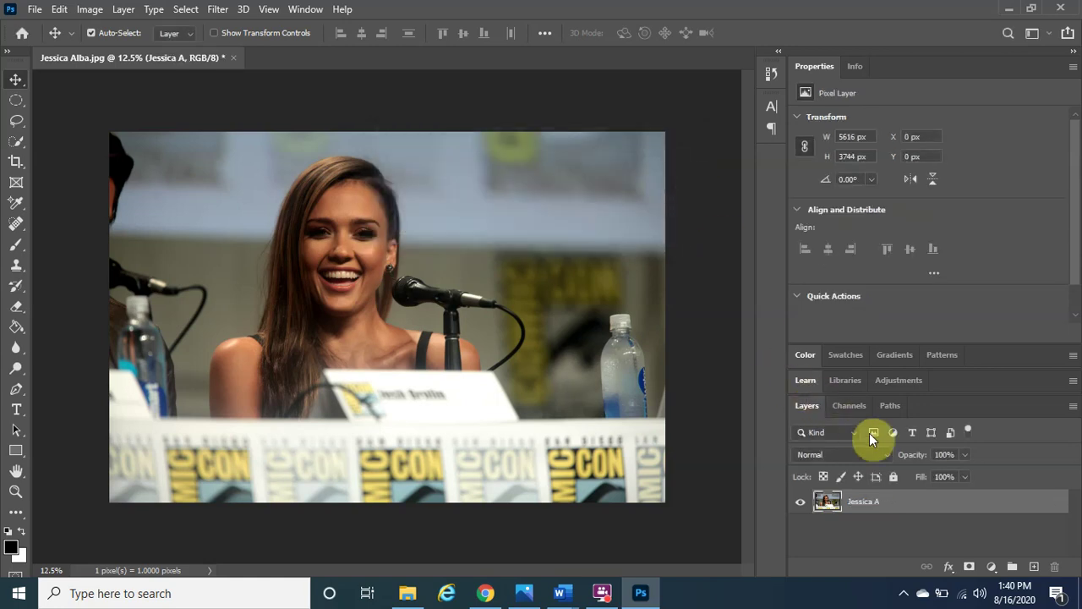
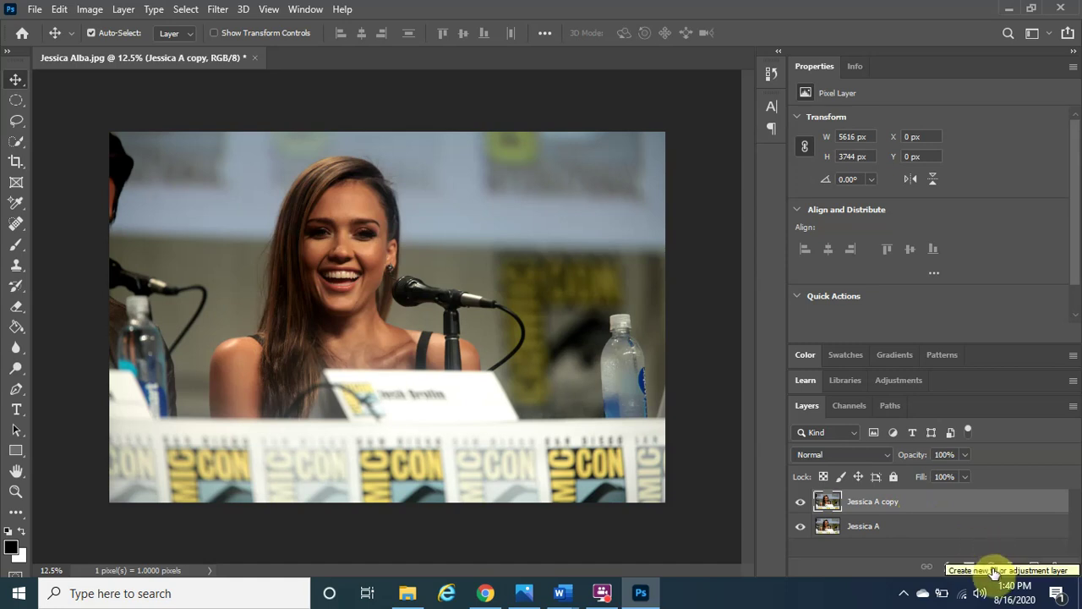
pyautogui.click(992, 567)
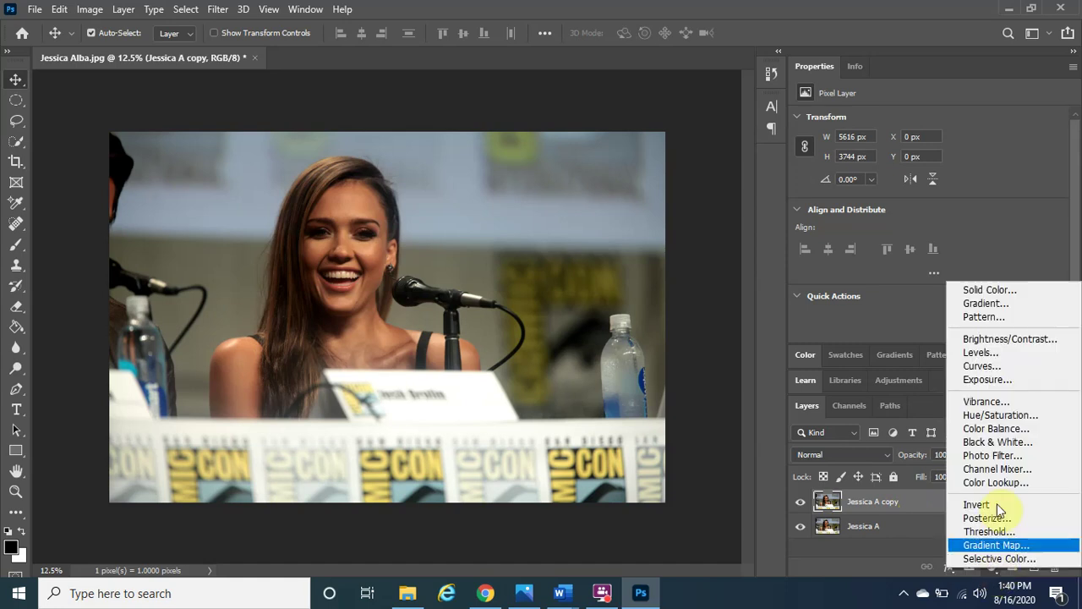
pyautogui.click(1014, 289)
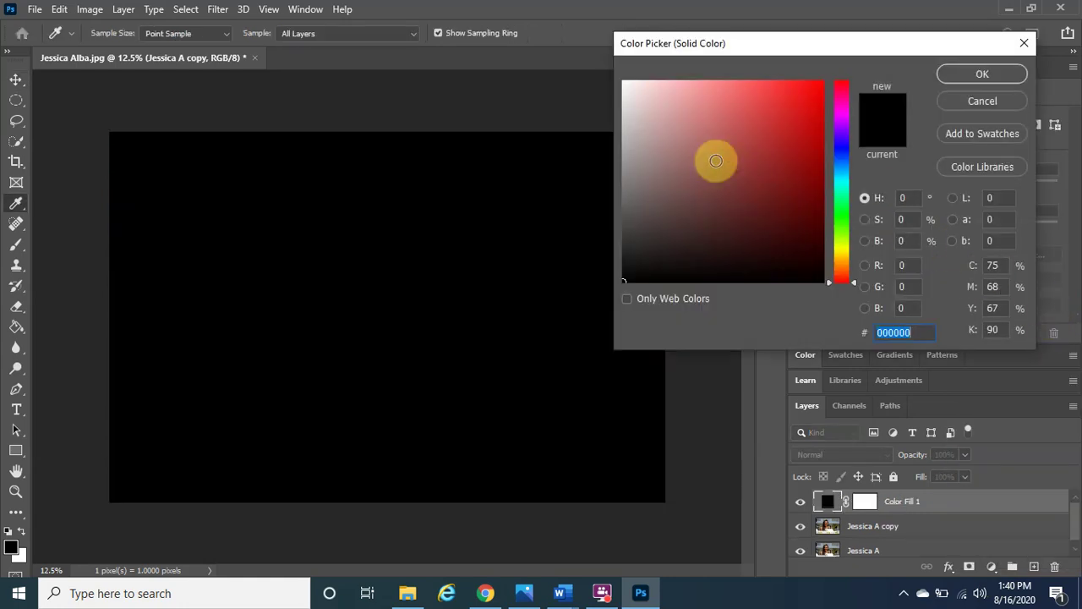
pyautogui.click(618, 80)
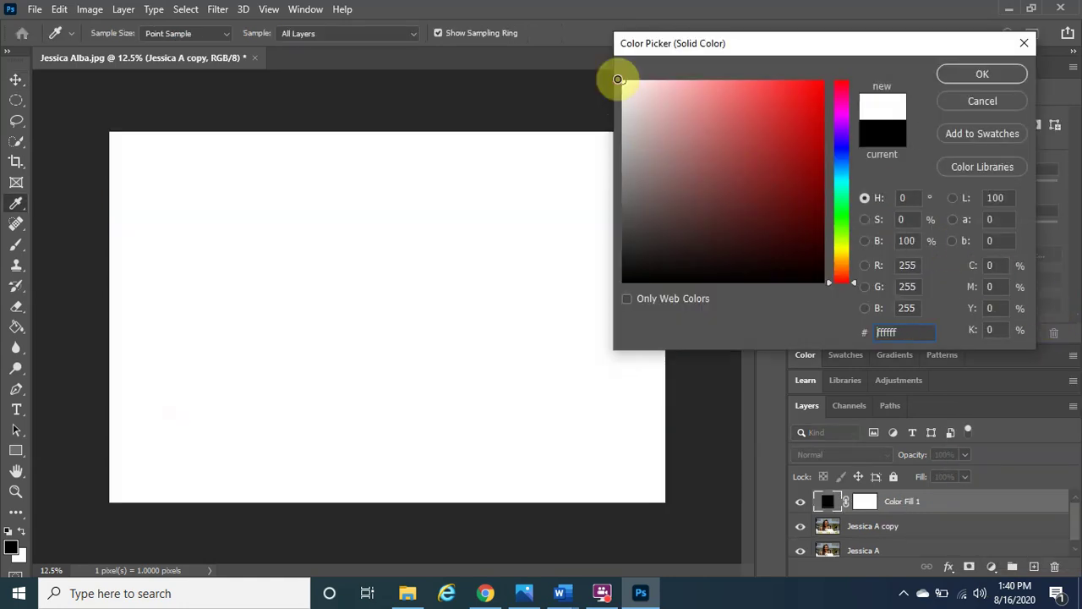
pyautogui.click(972, 80)
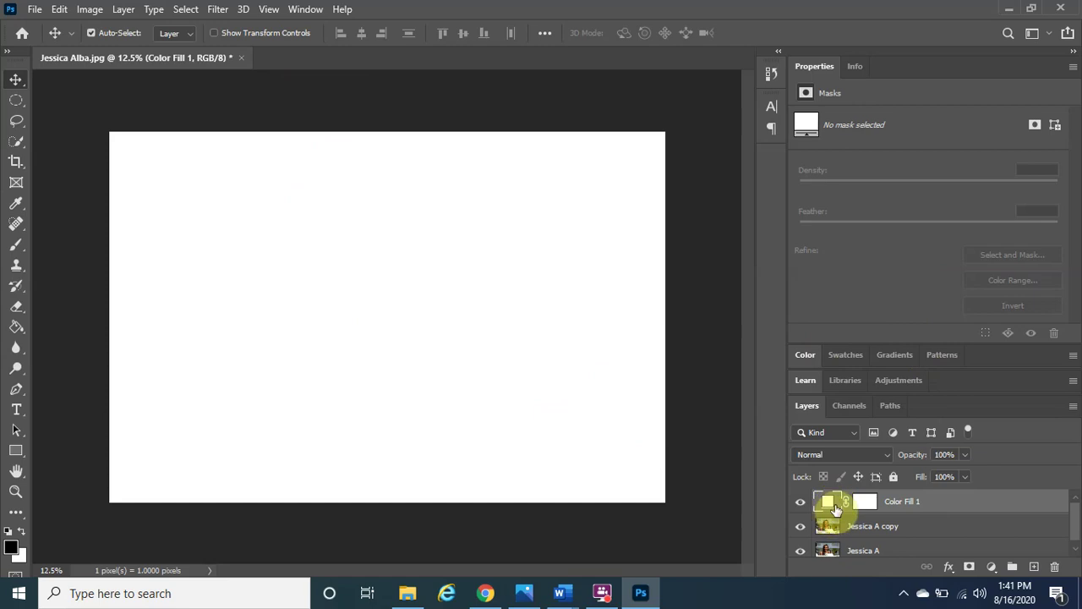
# Step: Move the Jessica A copy layer above the white Color Fill 1 layer
pyautogui.click(888, 530)
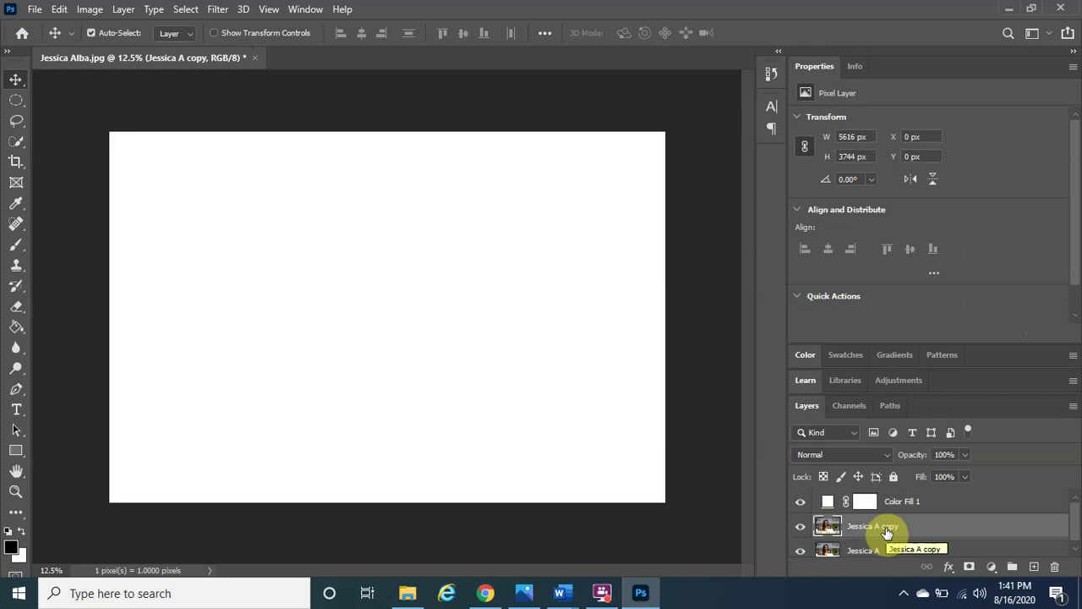
pyautogui.moveTo(888, 530); pyautogui.dragTo(900, 493)
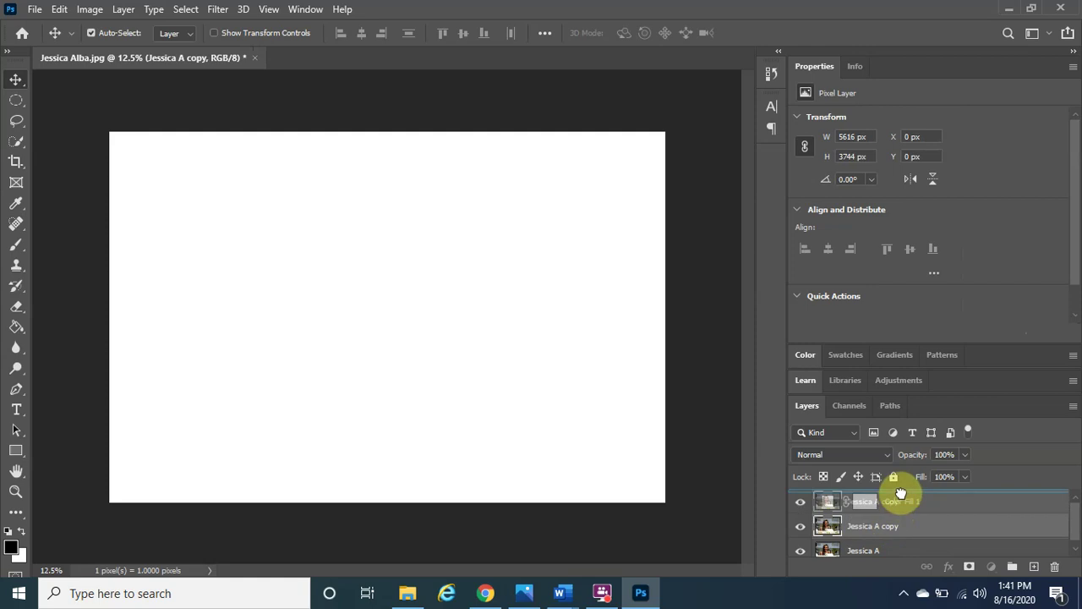
pyautogui.moveTo(900, 493); pyautogui.dragTo(901, 494)
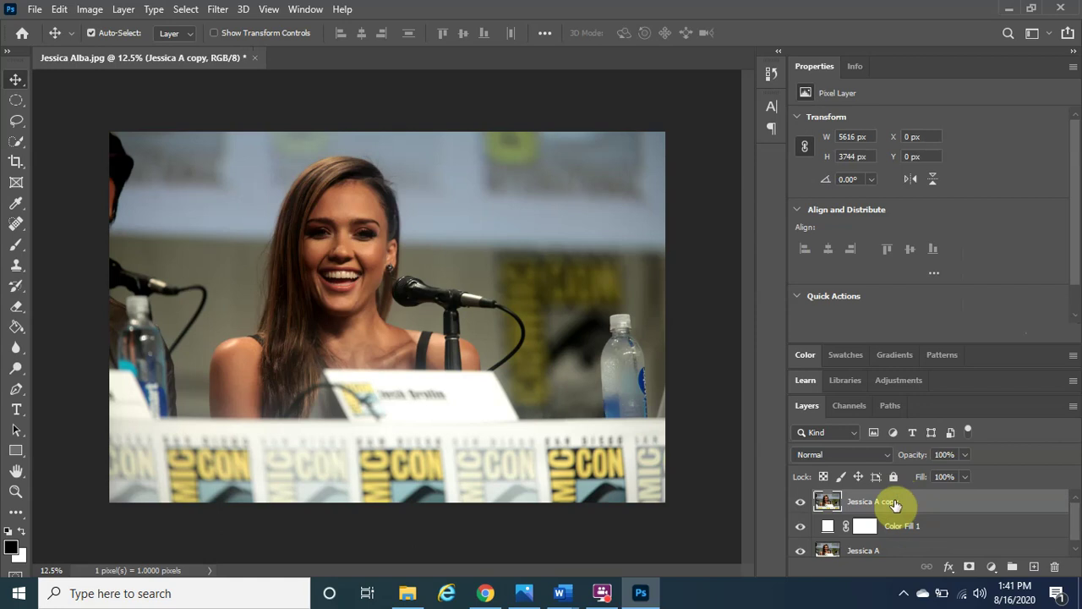
pyautogui.hotkey('alt', 'Tab')
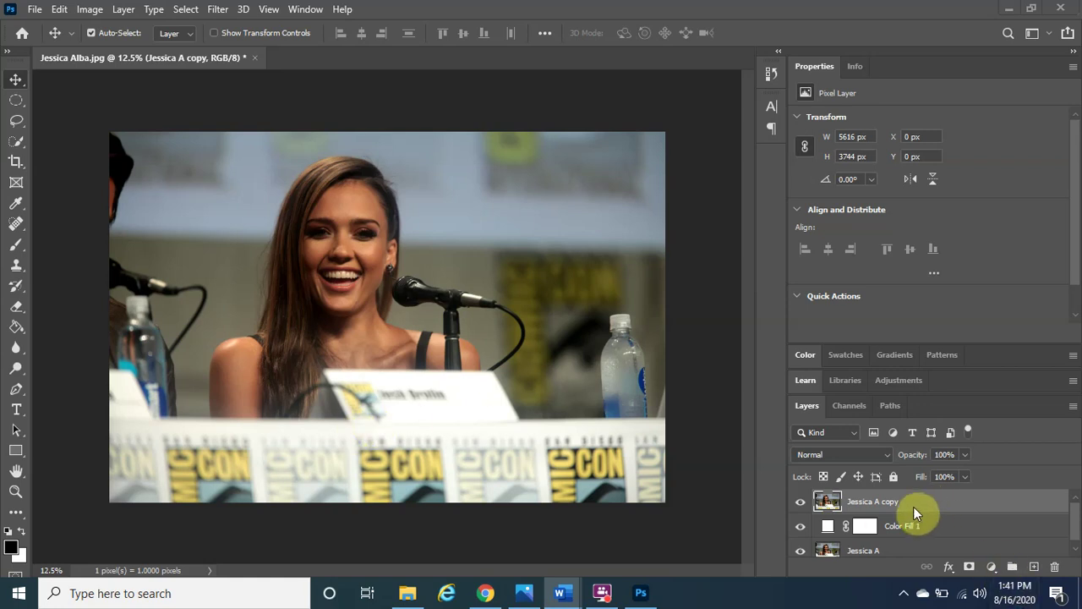
pyautogui.click(915, 502)
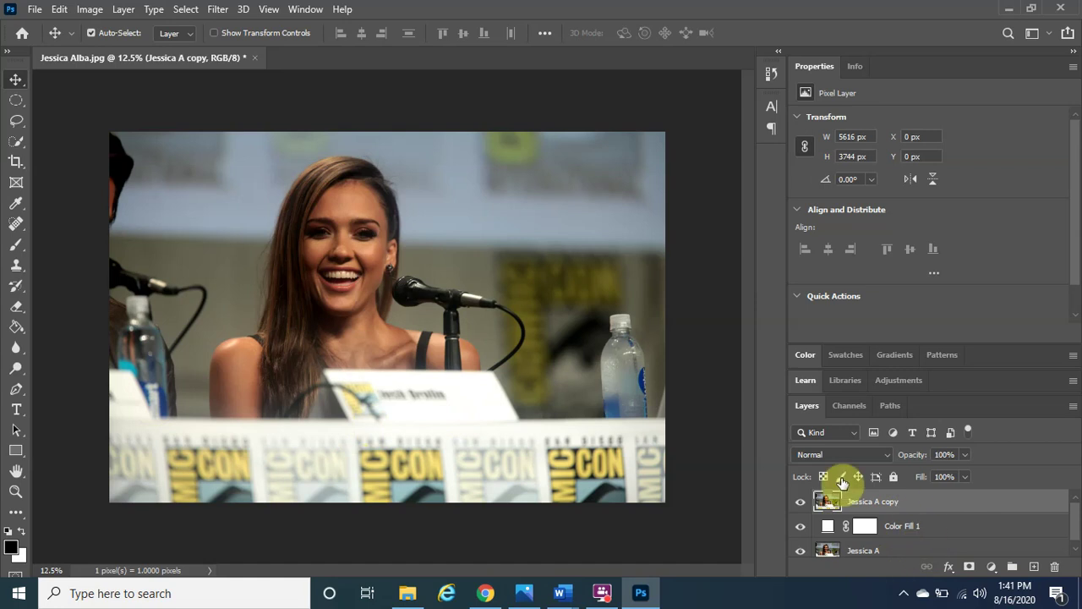
# Step: Draw a tall black rectangle shape without stroke, about 992 × 2888 px, over the left part of the photo
pyautogui.click(23, 554)
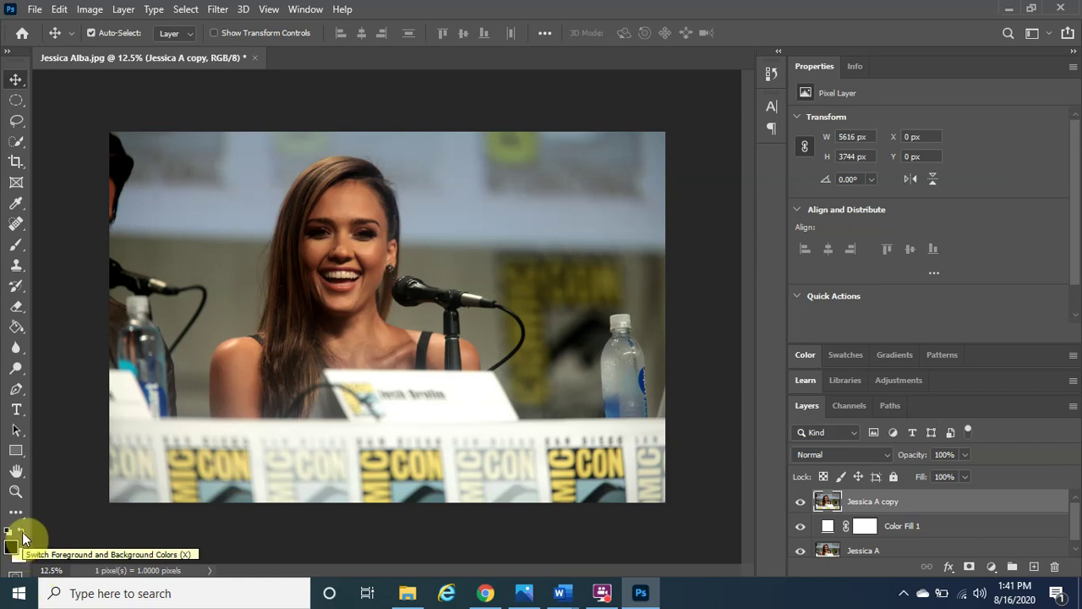
pyautogui.click(22, 532)
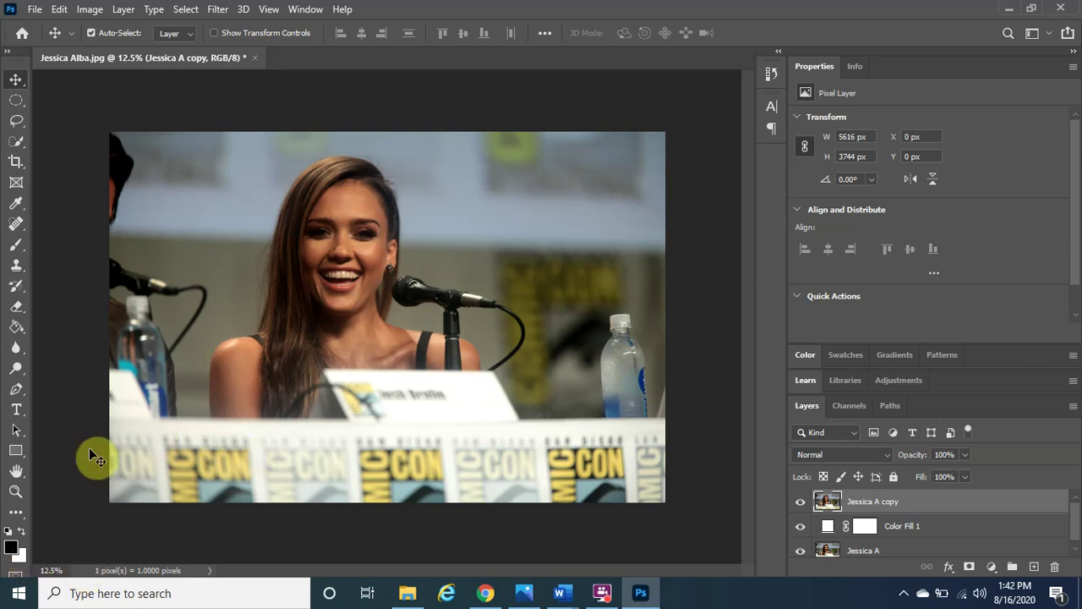
pyautogui.click(16, 454)
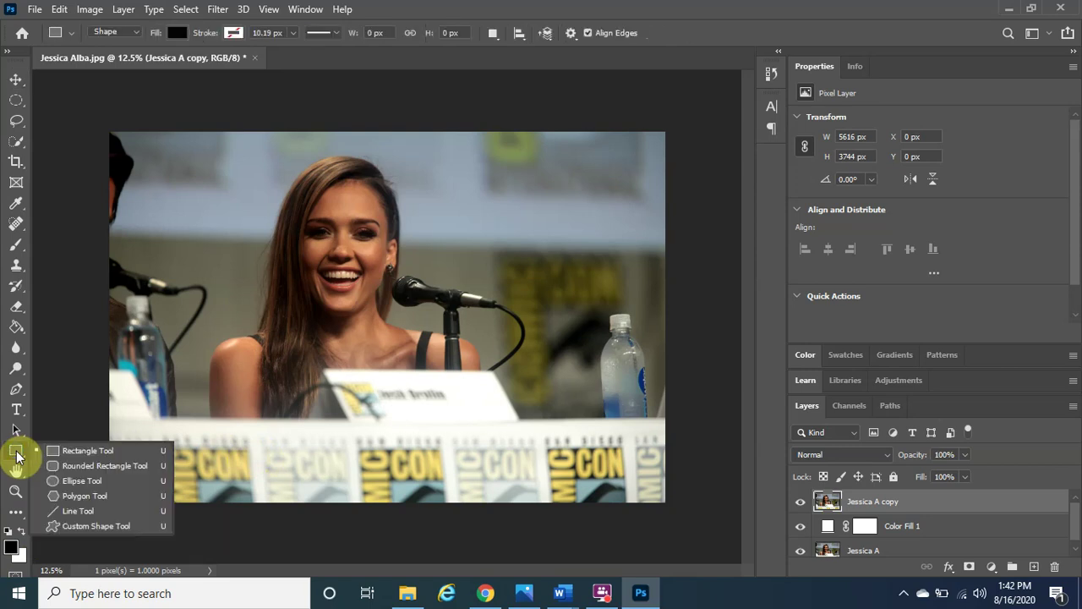
pyautogui.click(115, 448)
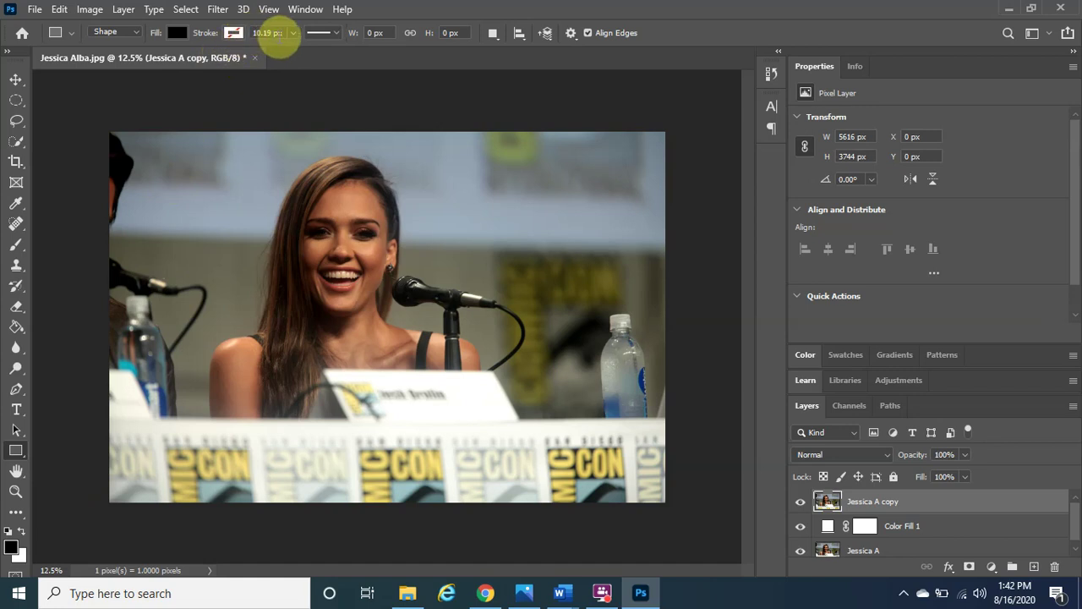
pyautogui.moveTo(276, 39); pyautogui.dragTo(269, 31)
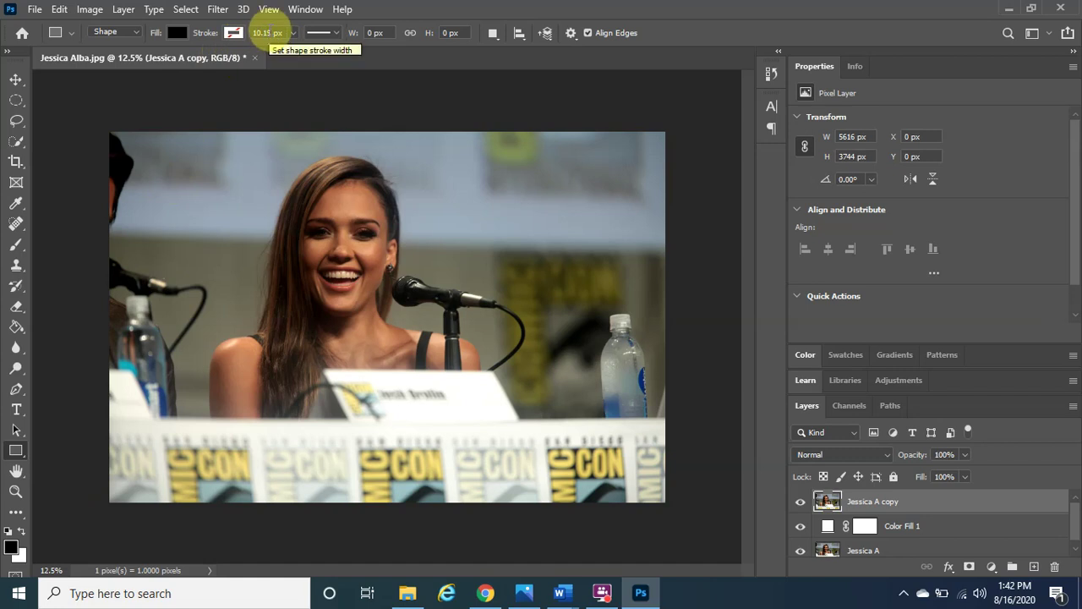
pyautogui.press('Escape')
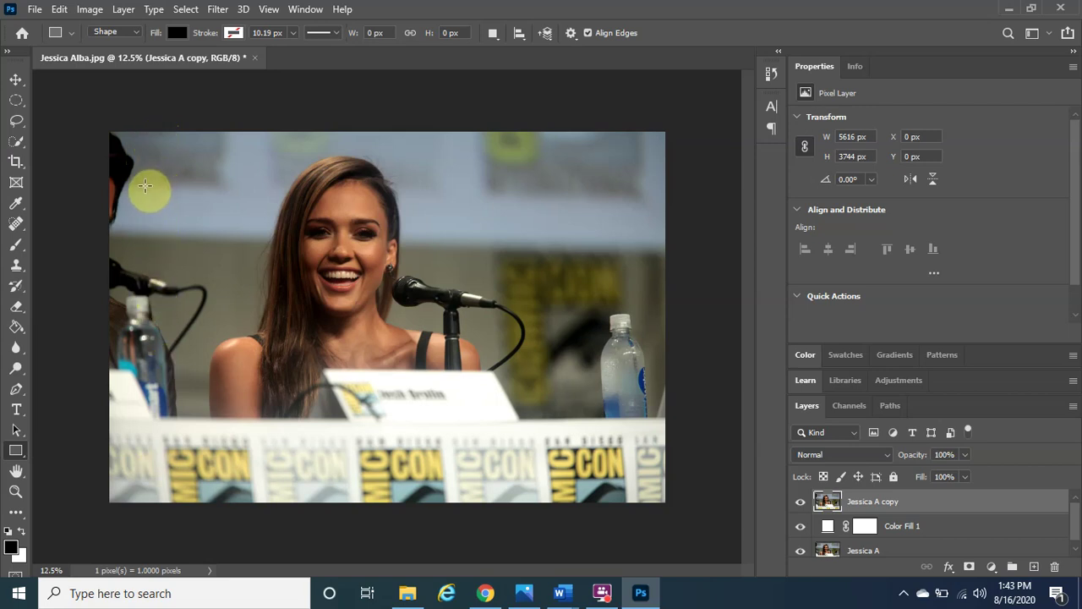
pyautogui.moveTo(146, 186); pyautogui.dragTo(168, 480)
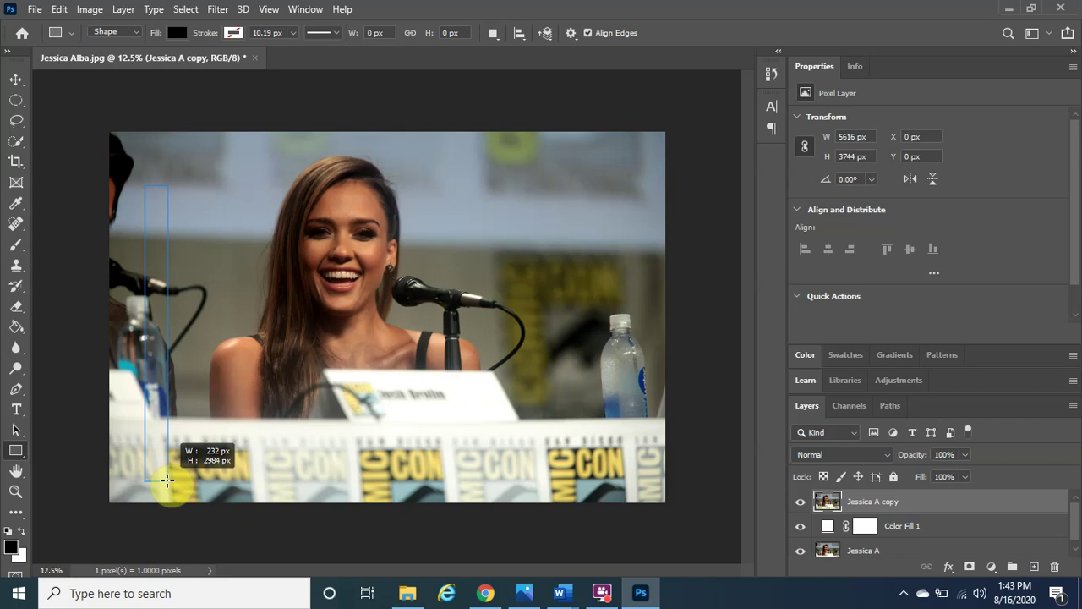
pyautogui.moveTo(168, 480); pyautogui.dragTo(243, 470)
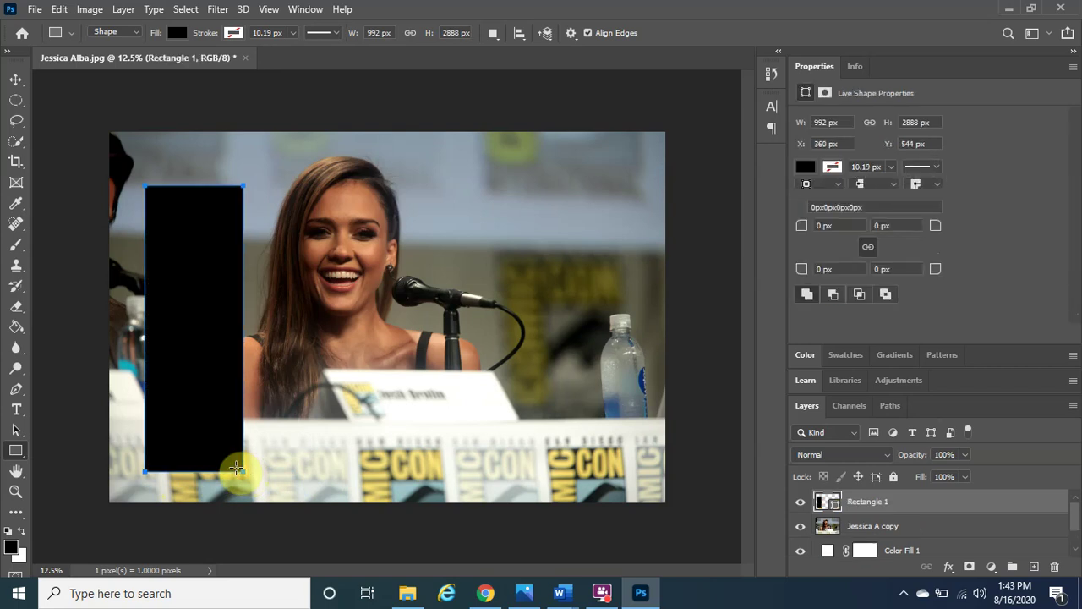
# Step: Free-transform the black rectangle, enlarging it to about 1014 px wide and 3064 px high
pyautogui.rightClick(202, 408)
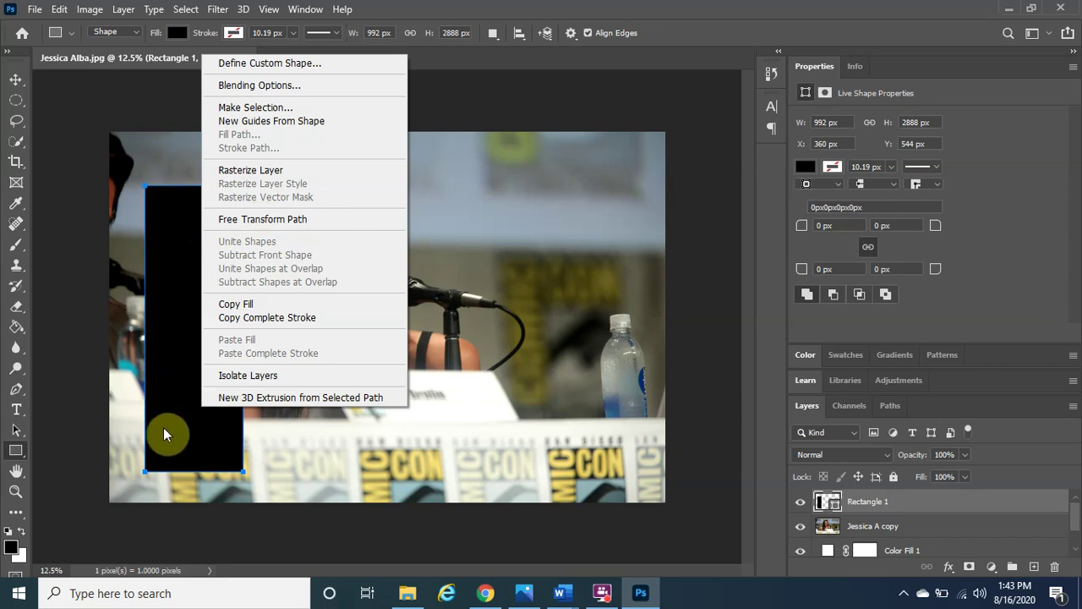
pyautogui.click(156, 314)
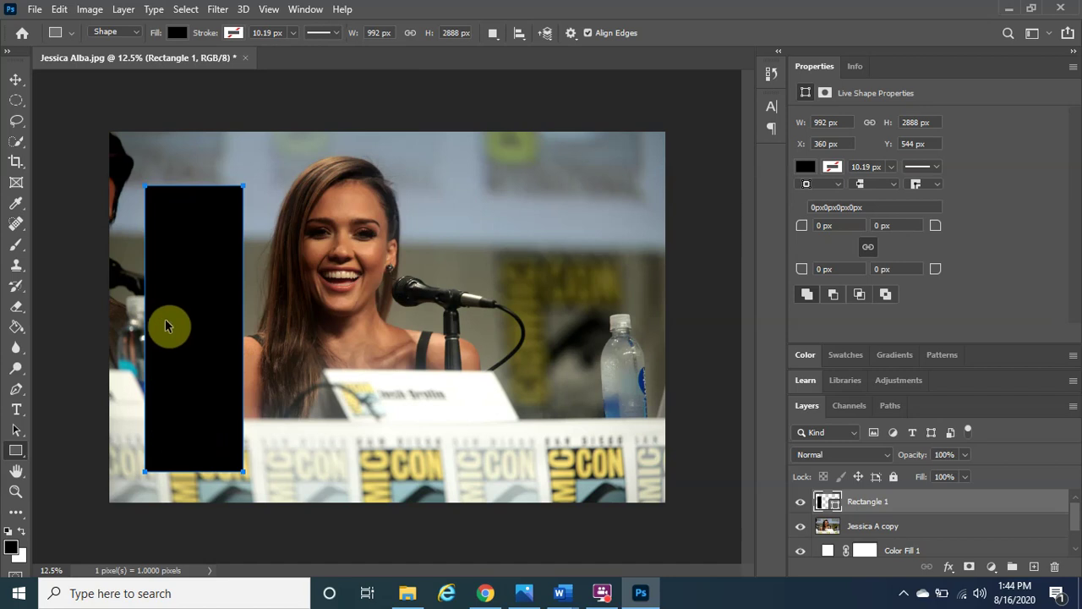
pyautogui.hotkey('ctrl', 't')
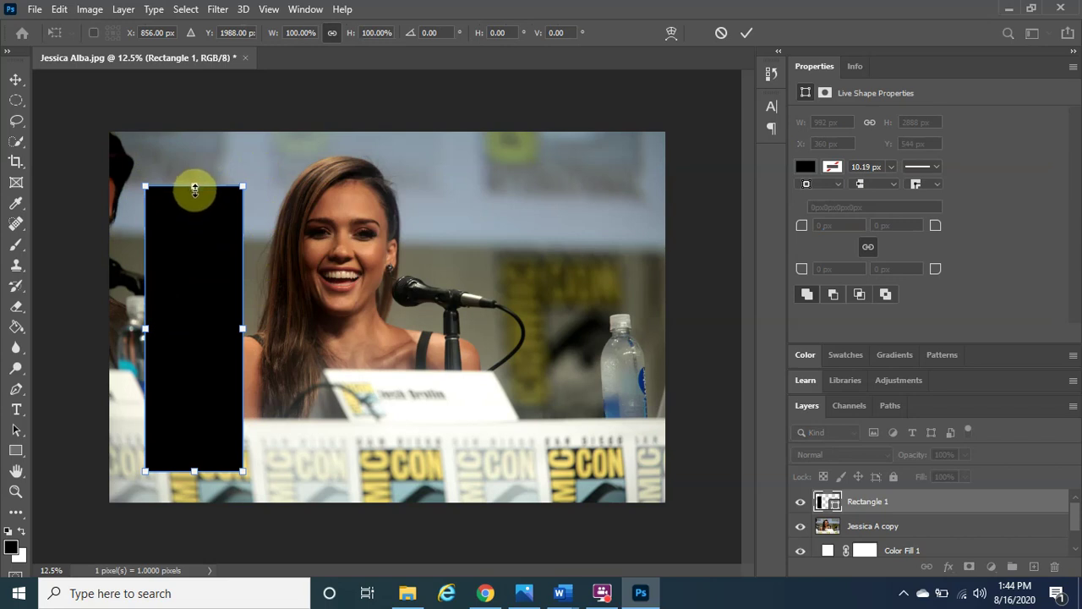
pyautogui.moveTo(195, 189); pyautogui.dragTo(193, 159)
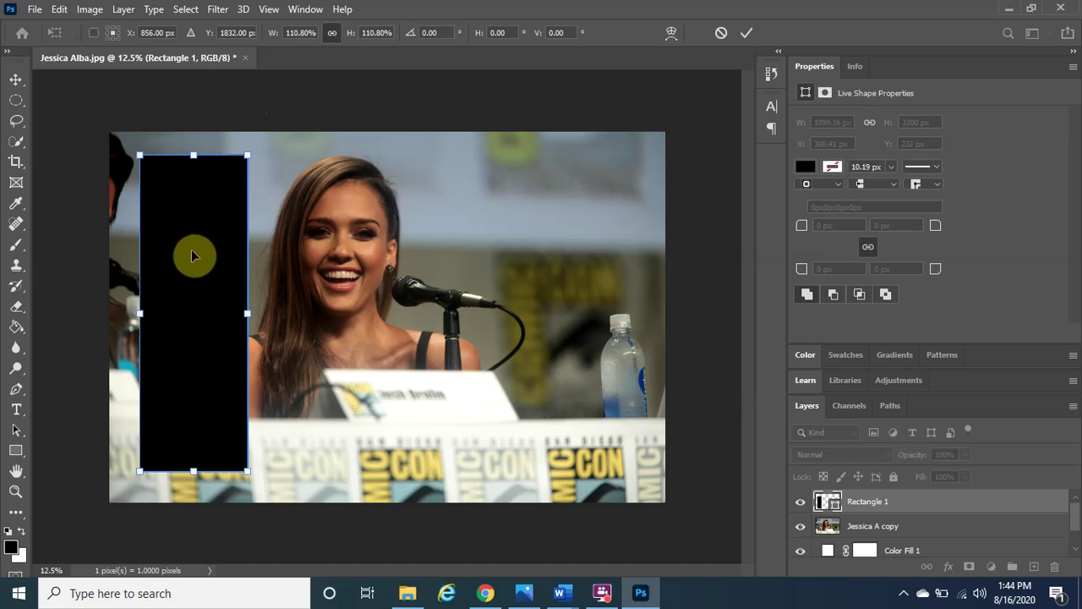
pyautogui.moveTo(192, 154); pyautogui.dragTo(191, 177)
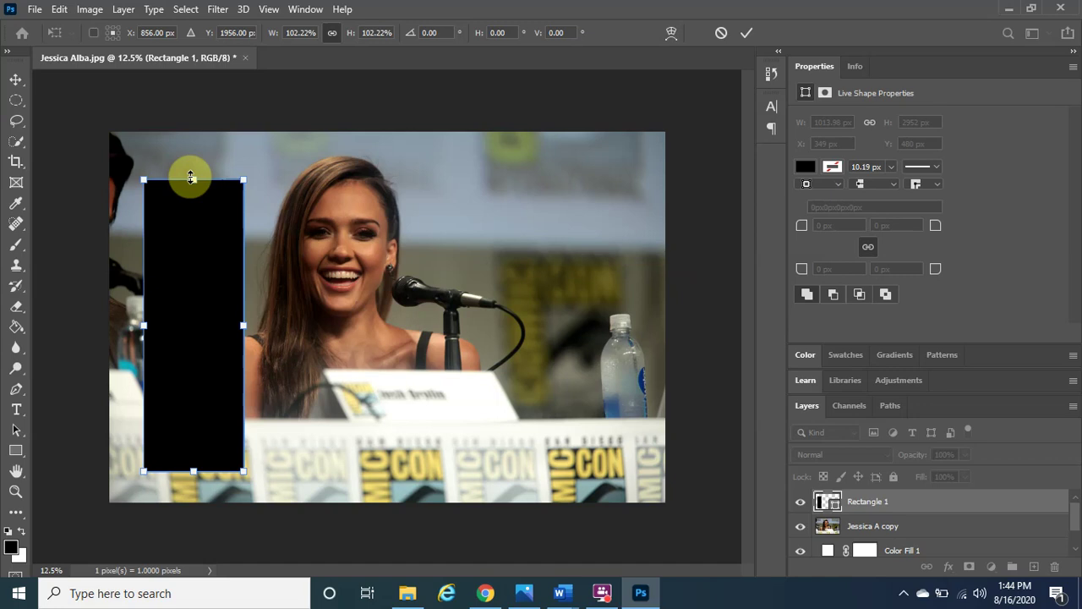
pyautogui.moveTo(191, 177); pyautogui.dragTo(194, 165)
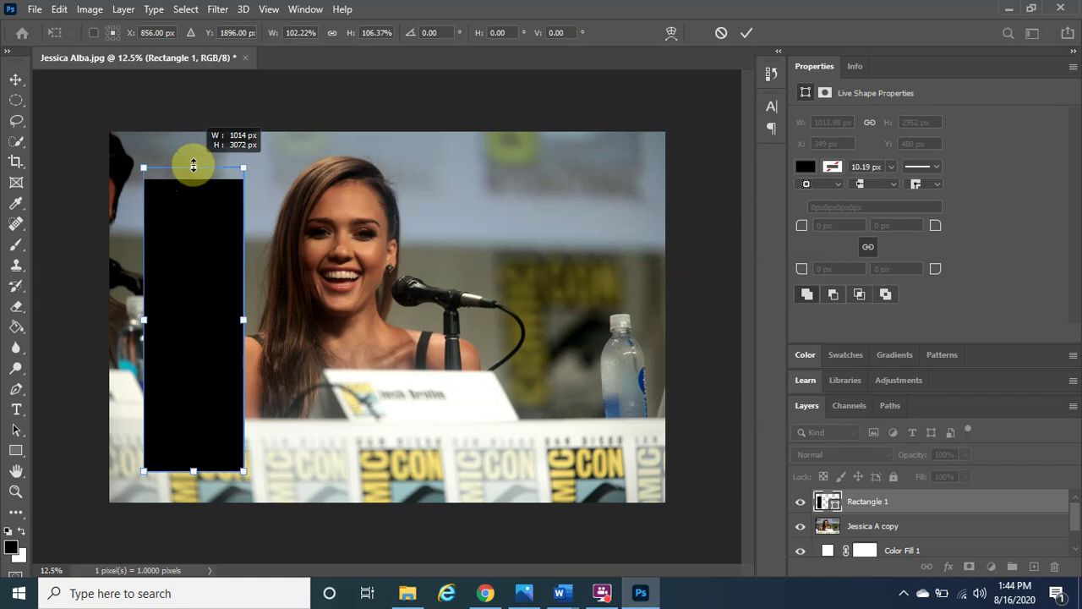
pyautogui.moveTo(194, 165); pyautogui.dragTo(194, 166)
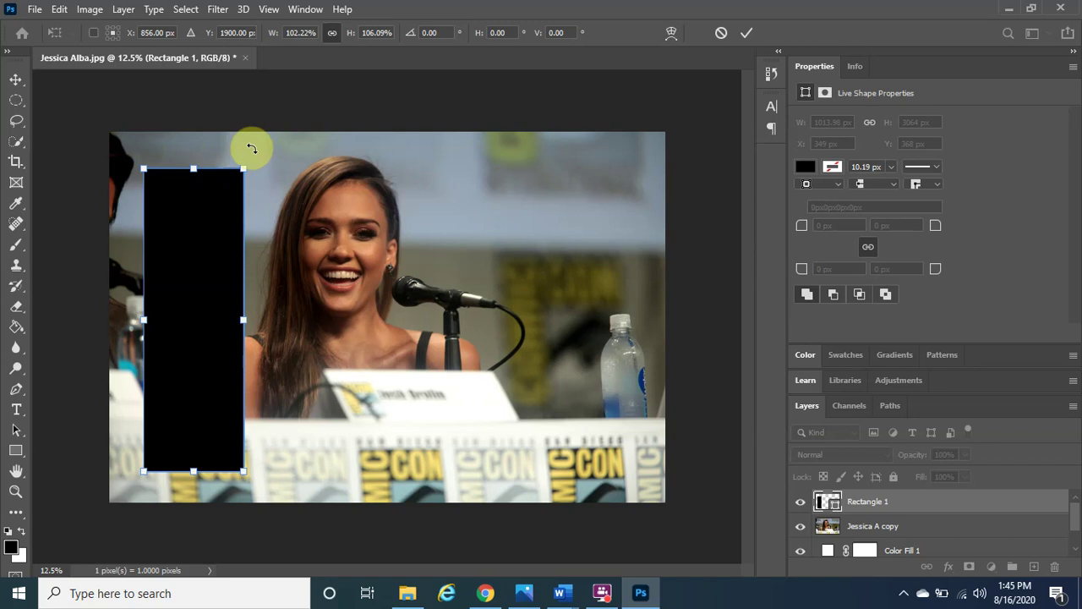
# Step: Rotate the black rectangle to about -7.33° and compare its tilt with the panels in the Jessica Alba thumbnail
pyautogui.moveTo(251, 148)
pyautogui.mouseDown()
pyautogui.moveTo(314, 224)
pyautogui.moveTo(277, 471)
pyautogui.moveTo(386, 310)
pyautogui.moveTo(48, 362)
pyautogui.moveTo(361, 244)
pyautogui.moveTo(186, 440)
pyautogui.moveTo(398, 237)
pyautogui.moveTo(144, 411)
pyautogui.moveTo(204, 177)
pyautogui.moveTo(164, 363)
pyautogui.moveTo(234, 261)
pyautogui.moveTo(221, 211)
pyautogui.mouseUp()
pyautogui.moveTo(258, 157); pyautogui.dragTo(258, 150)
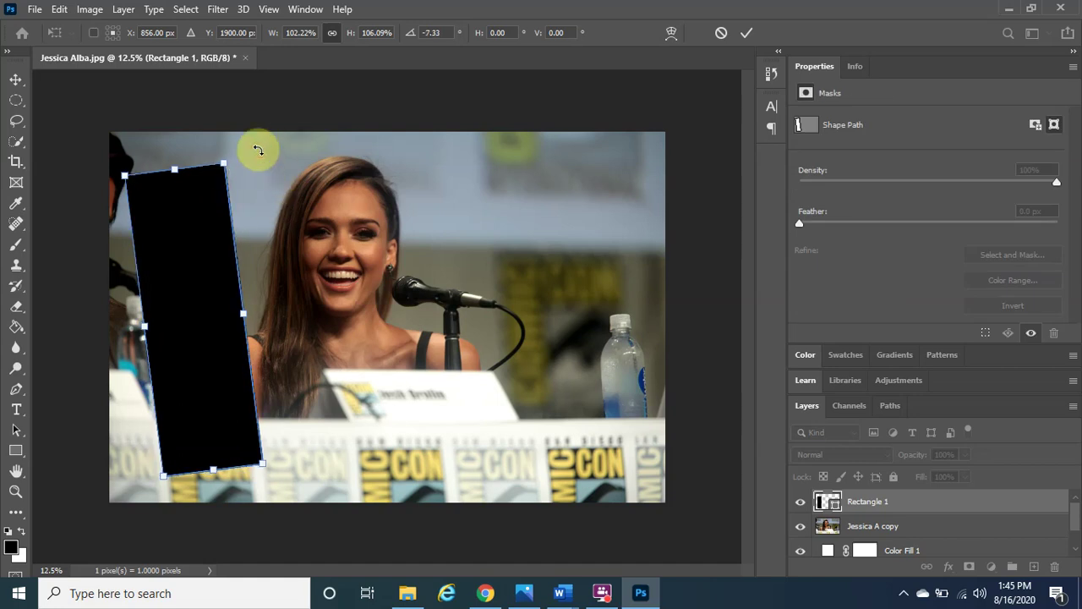
pyautogui.click(524, 593)
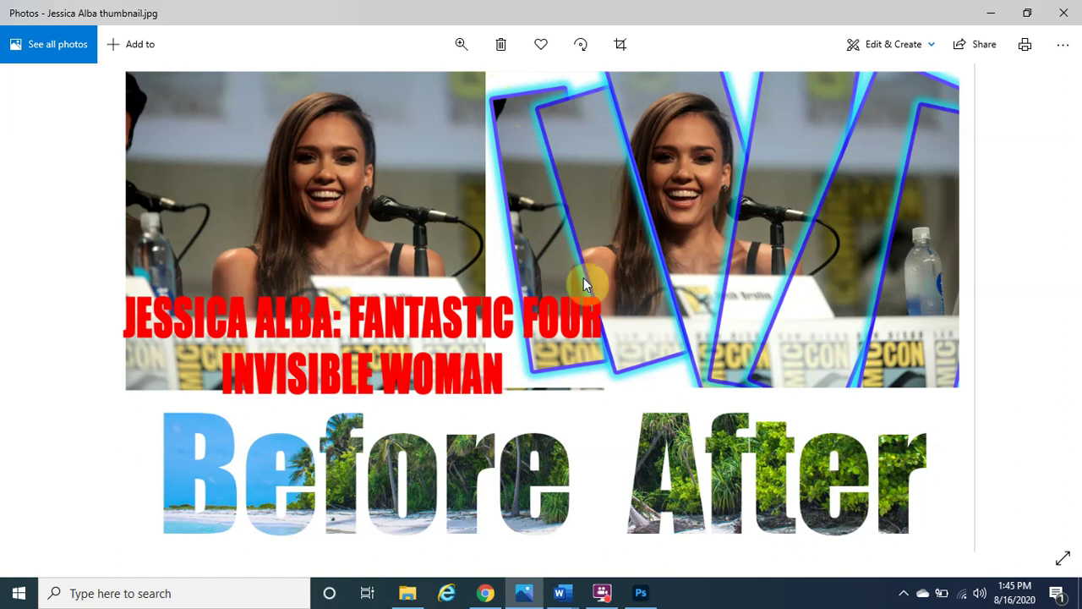
pyautogui.click(991, 12)
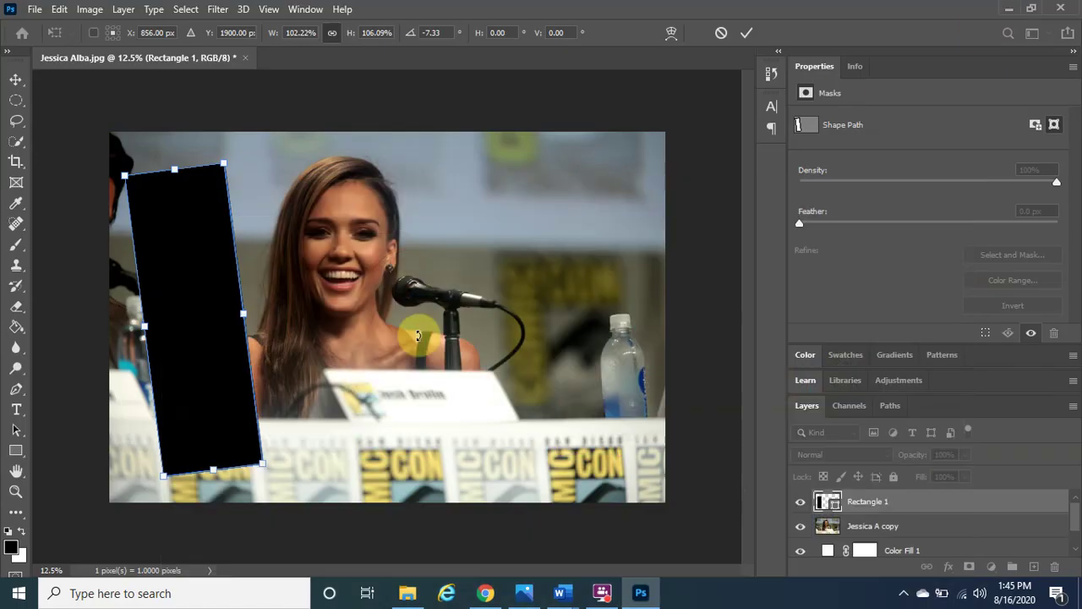
# Step: Shift the tilted rectangle to about X 840 px, Y 1872 px and apply the transform, converting it into a regular path
pyautogui.moveTo(202, 303); pyautogui.dragTo(180, 294)
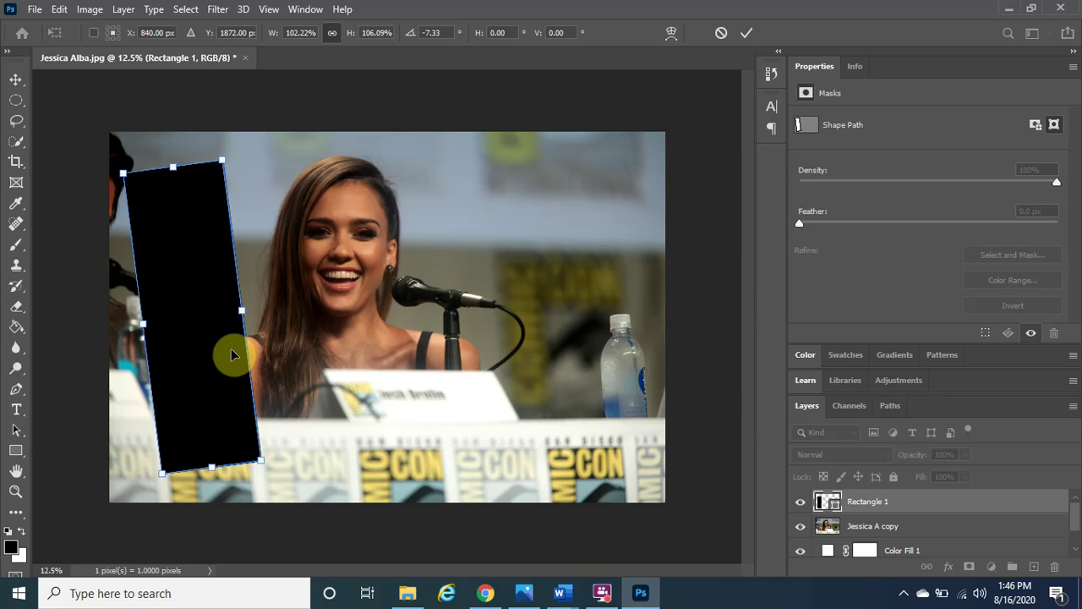
pyautogui.click(745, 34)
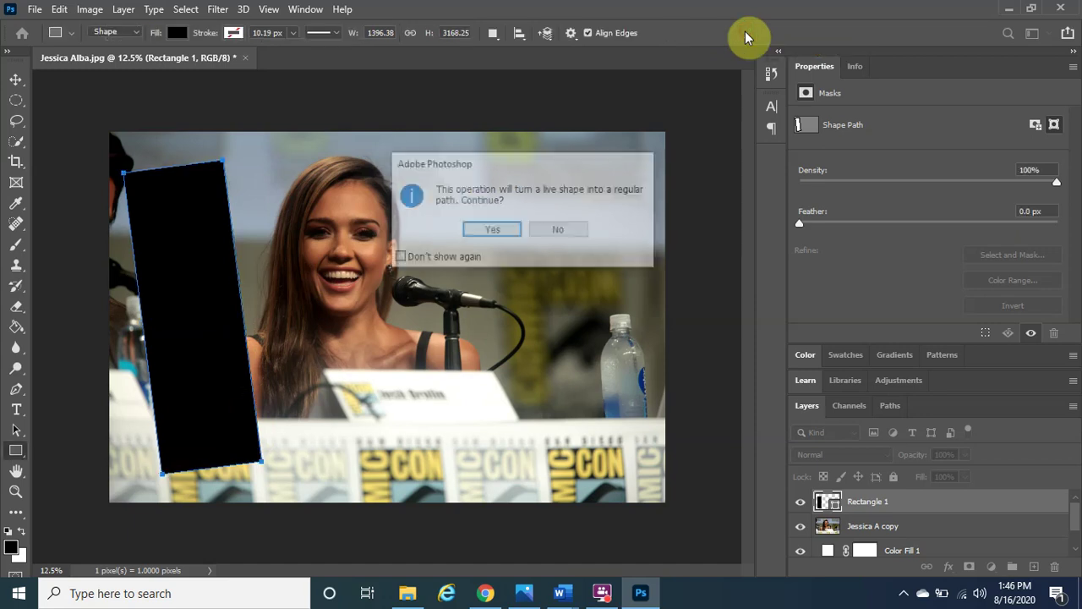
pyautogui.click(495, 230)
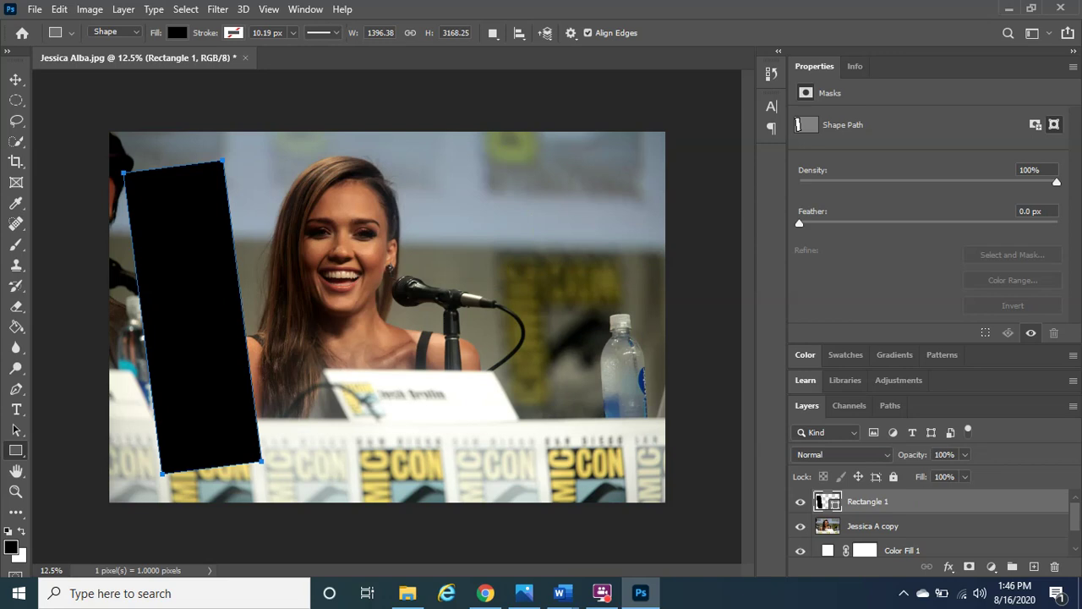
pyautogui.click(559, 593)
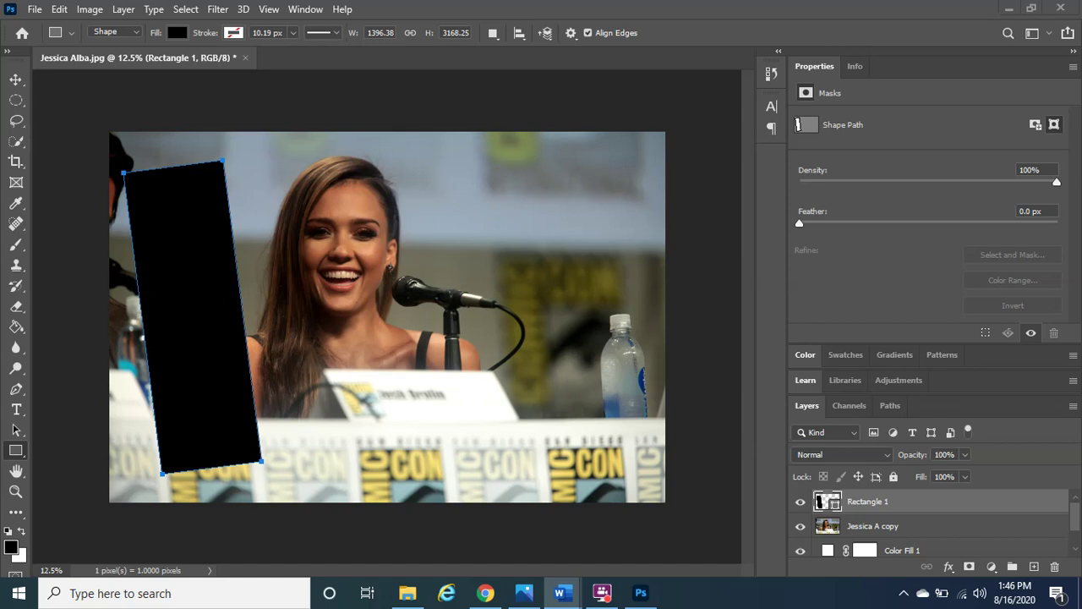
pyautogui.click(946, 478)
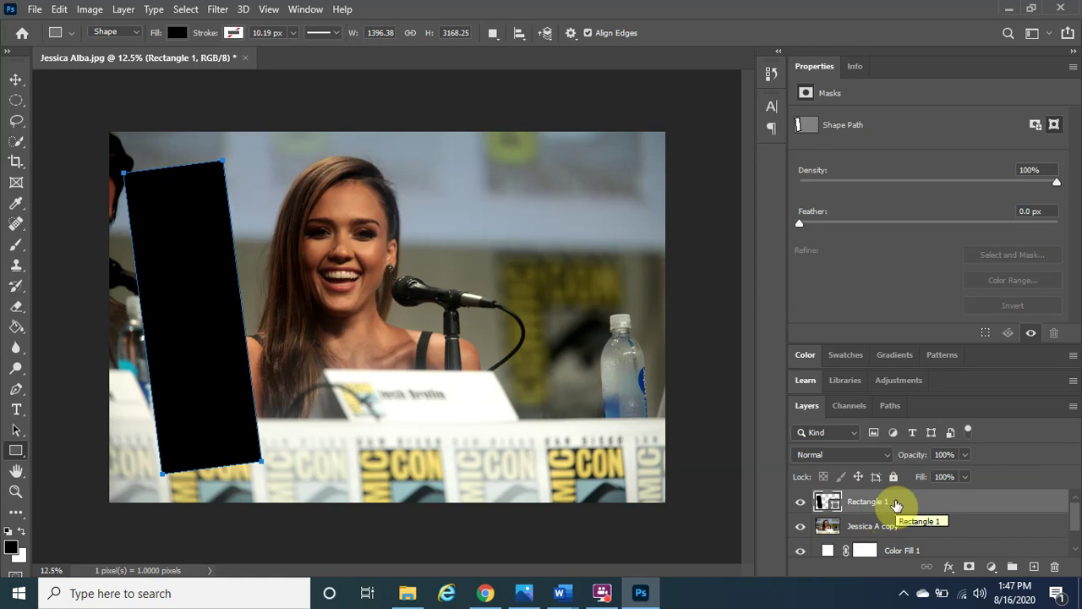
pyautogui.moveTo(894, 504); pyautogui.dragTo(907, 530)
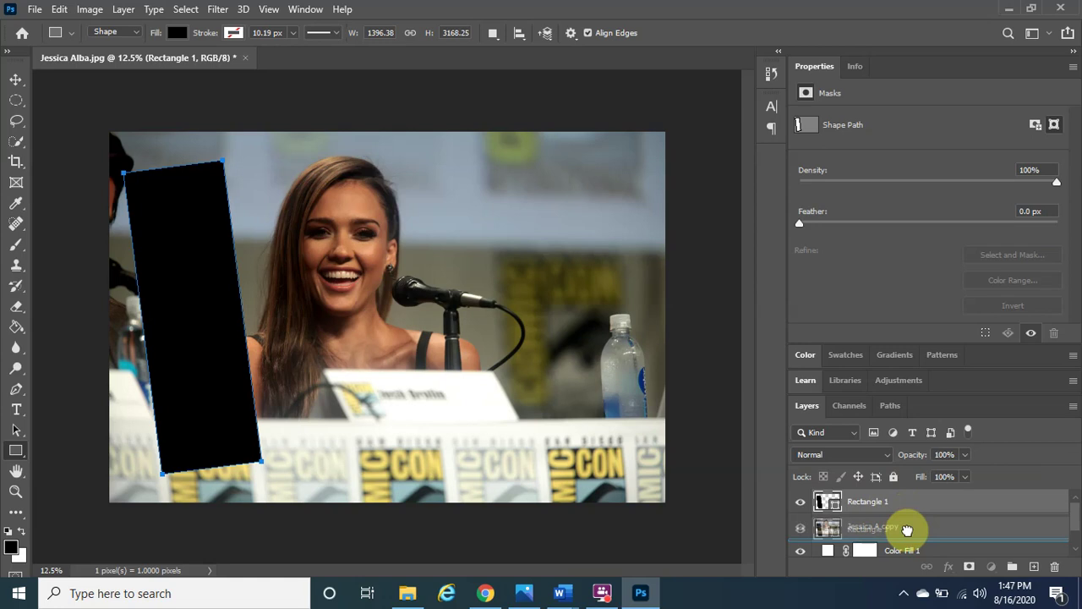
pyautogui.moveTo(907, 530); pyautogui.dragTo(907, 530)
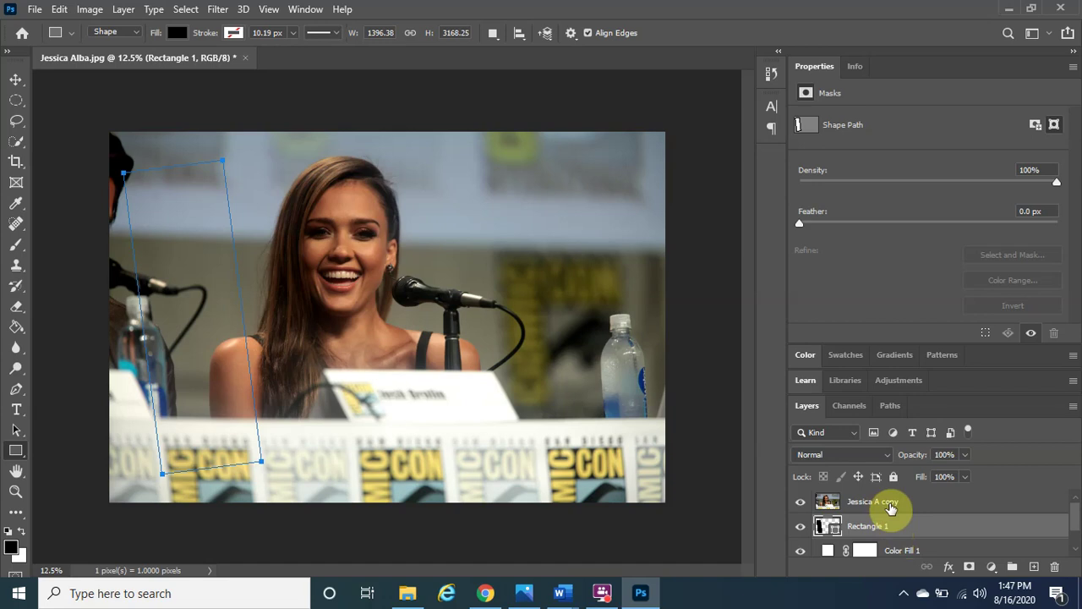
pyautogui.click(68, 262)
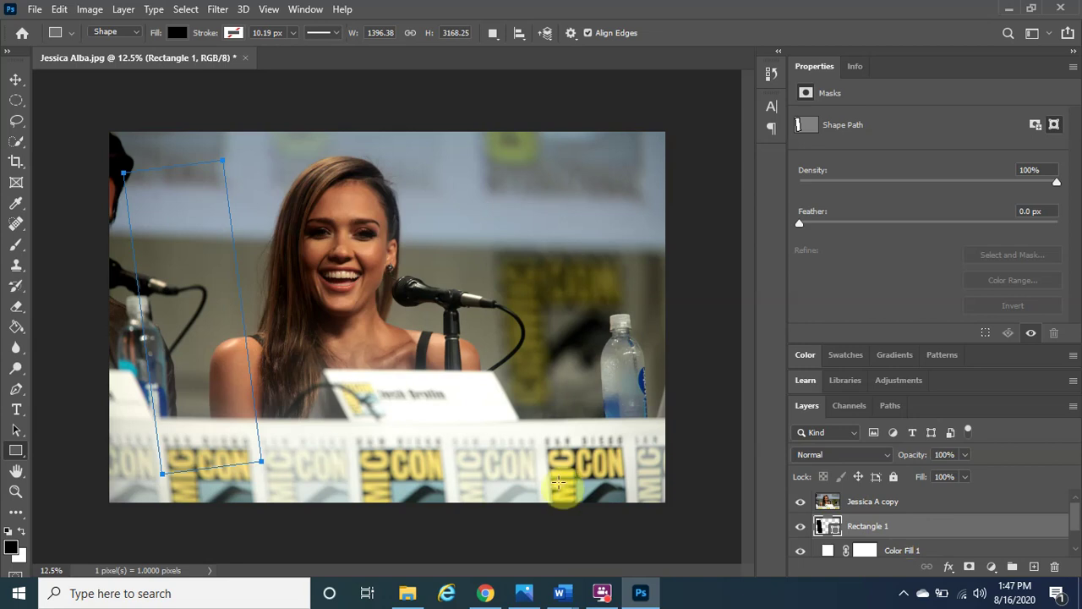
# Step: Create a clipping mask that clips the Jessica A copy layer to the Rectangle 1 shape
pyautogui.click(905, 510)
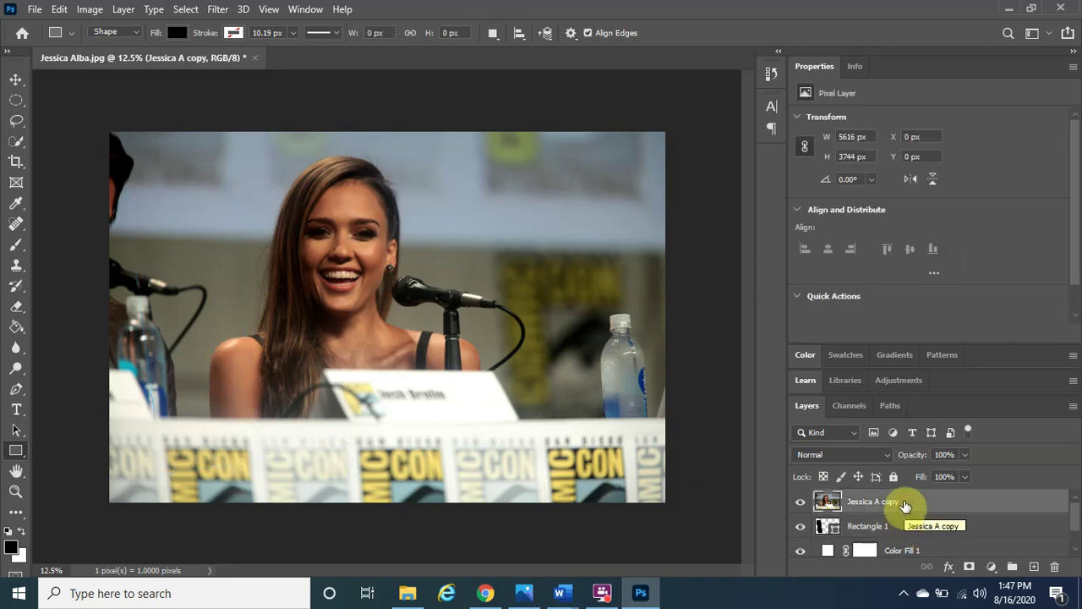
pyautogui.rightClick(906, 505)
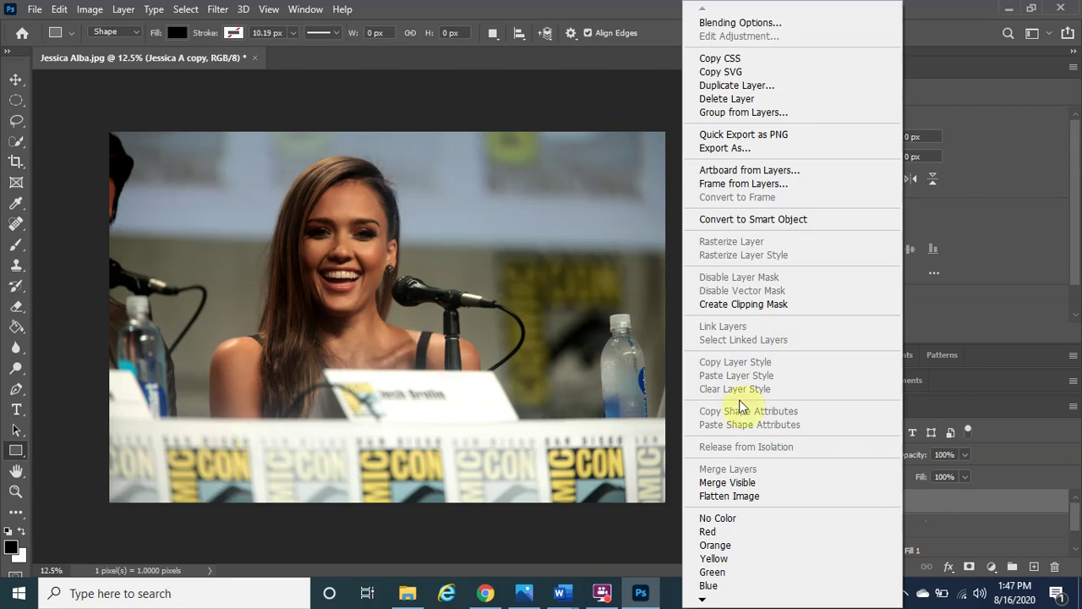
pyautogui.click(792, 306)
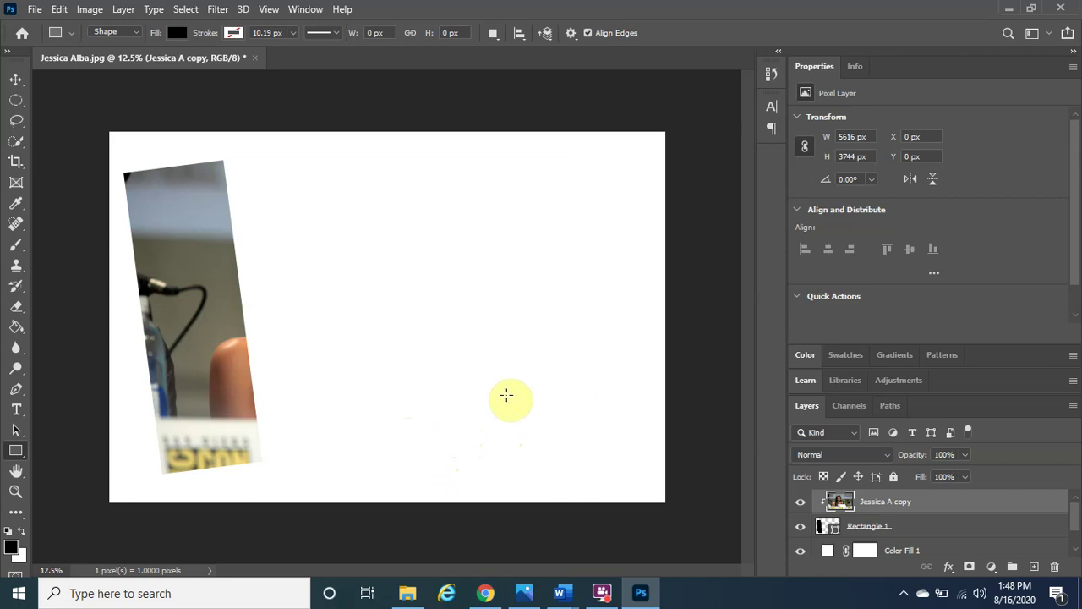
pyautogui.click(938, 596)
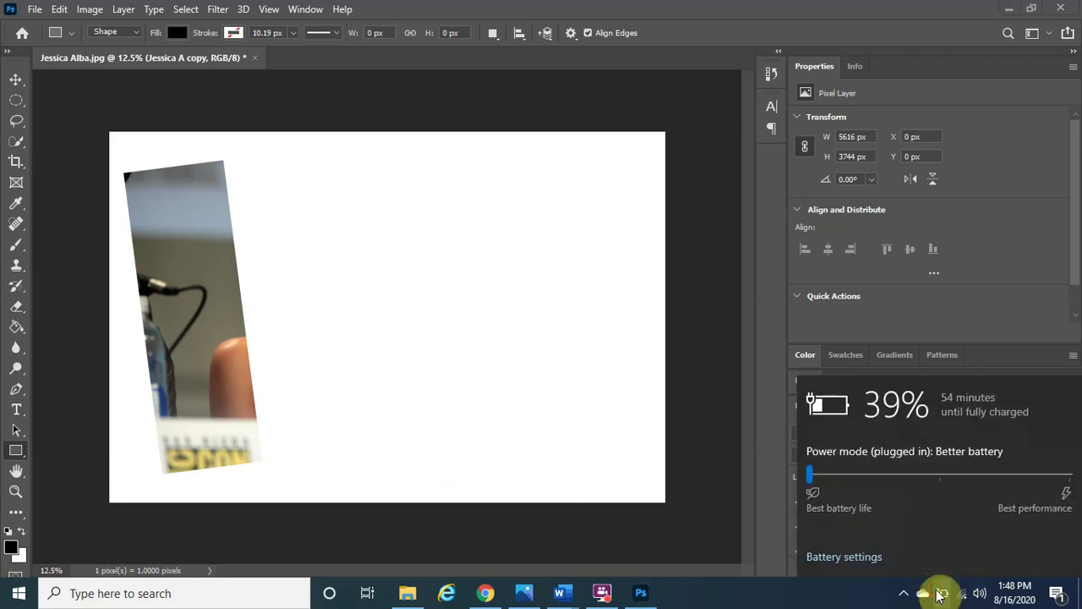
pyautogui.click(939, 595)
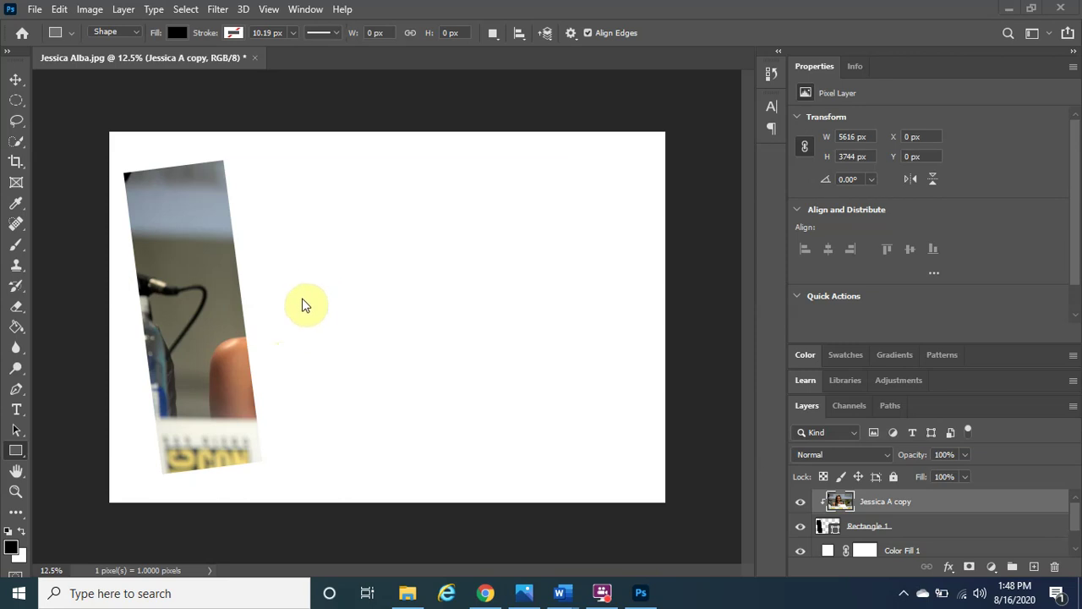
# Step: Save the document on the computer in Photoshop format as "Jessica Alba first panel 2" with Maximize Compatibility enabled
pyautogui.click(35, 9)
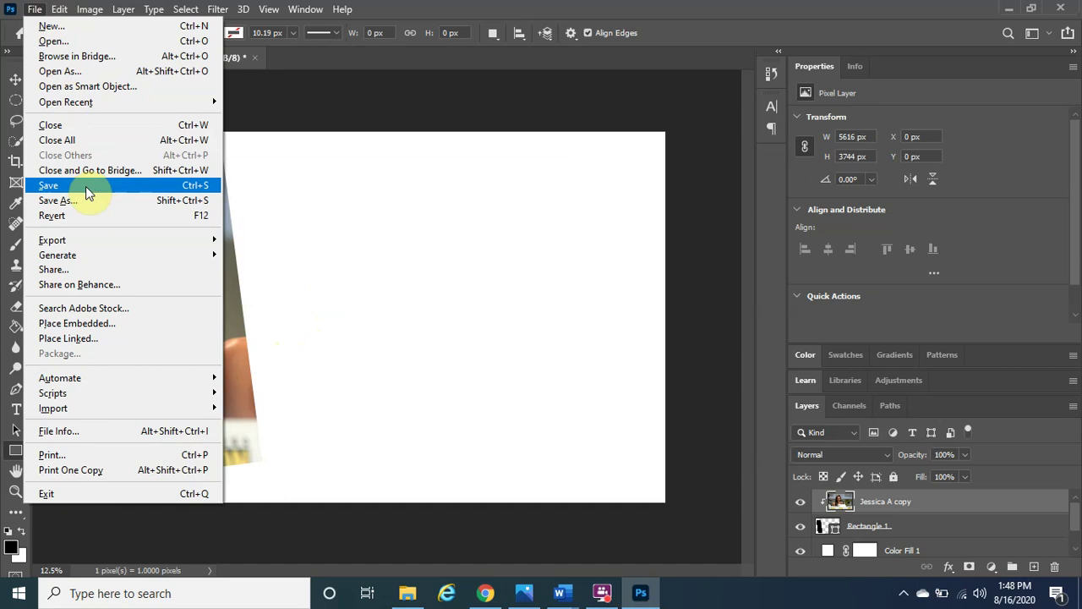
pyautogui.click(202, 193)
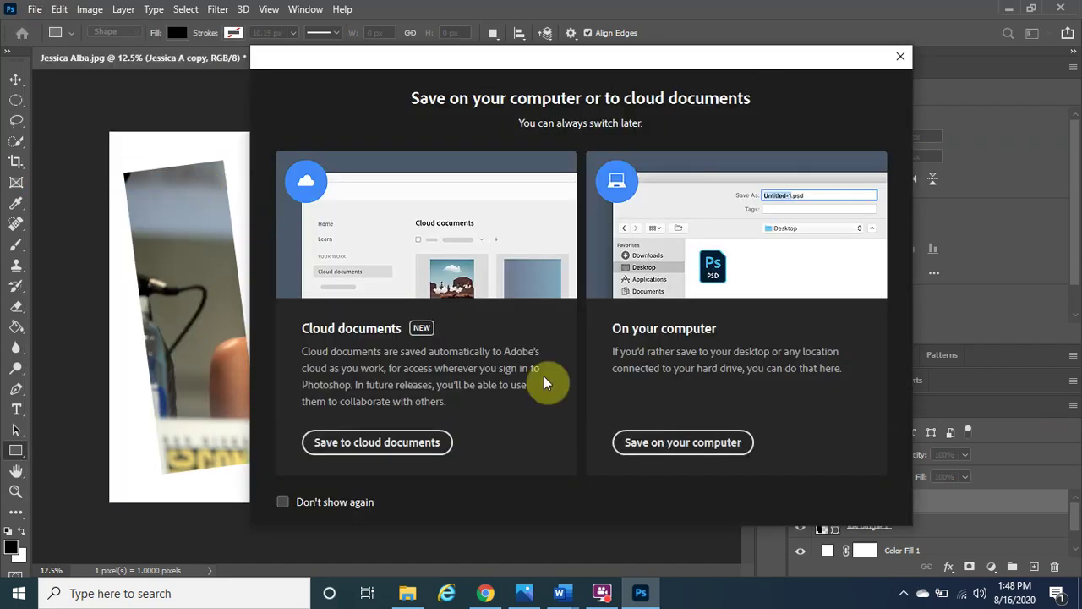
pyautogui.click(664, 442)
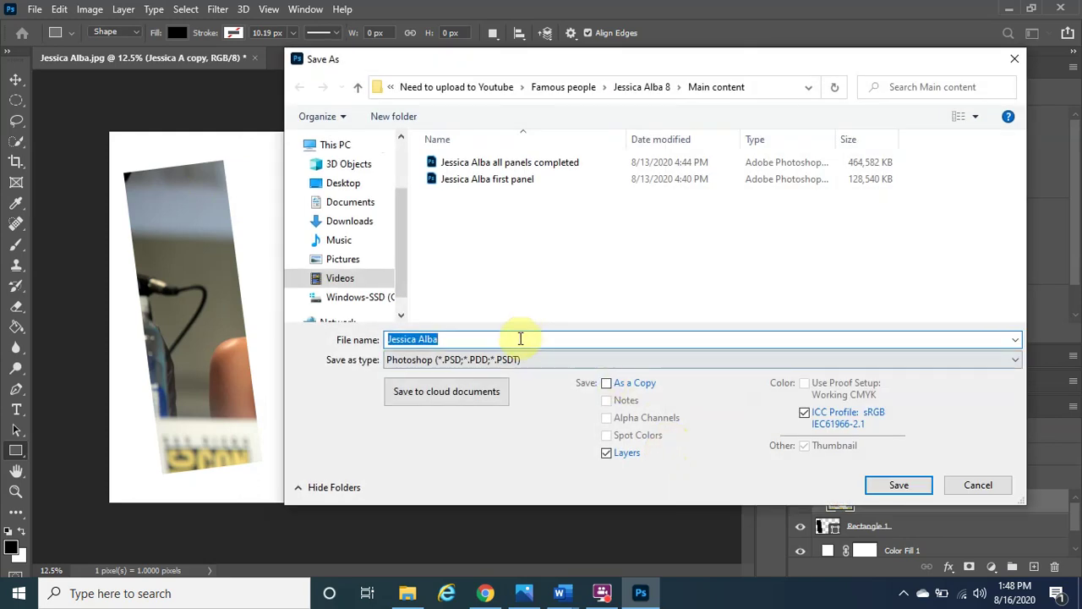
pyautogui.click(520, 339)
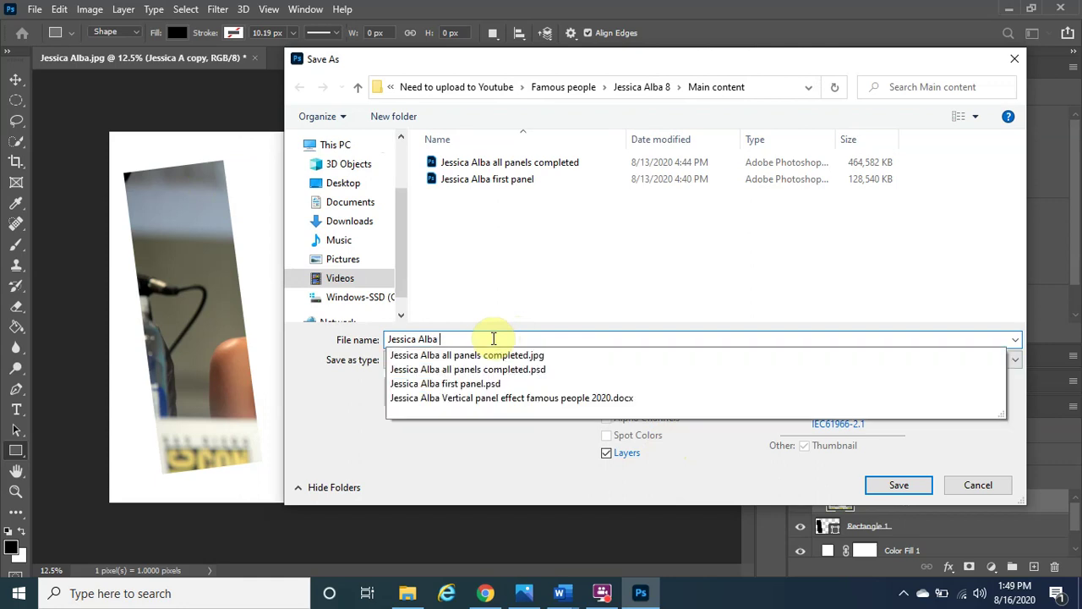
pyautogui.write('first panel')
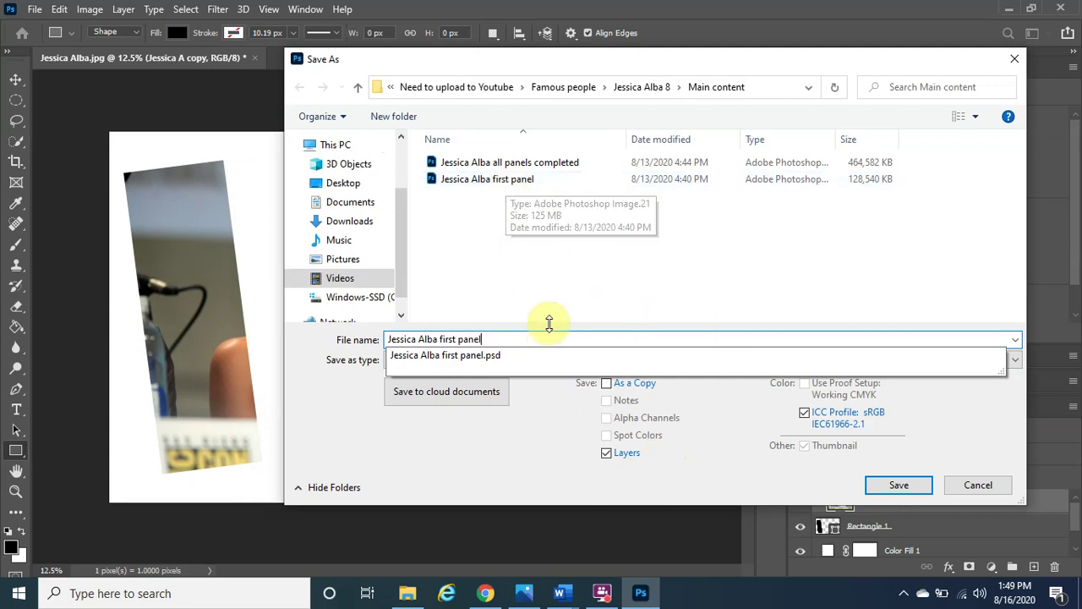
pyautogui.write('2')
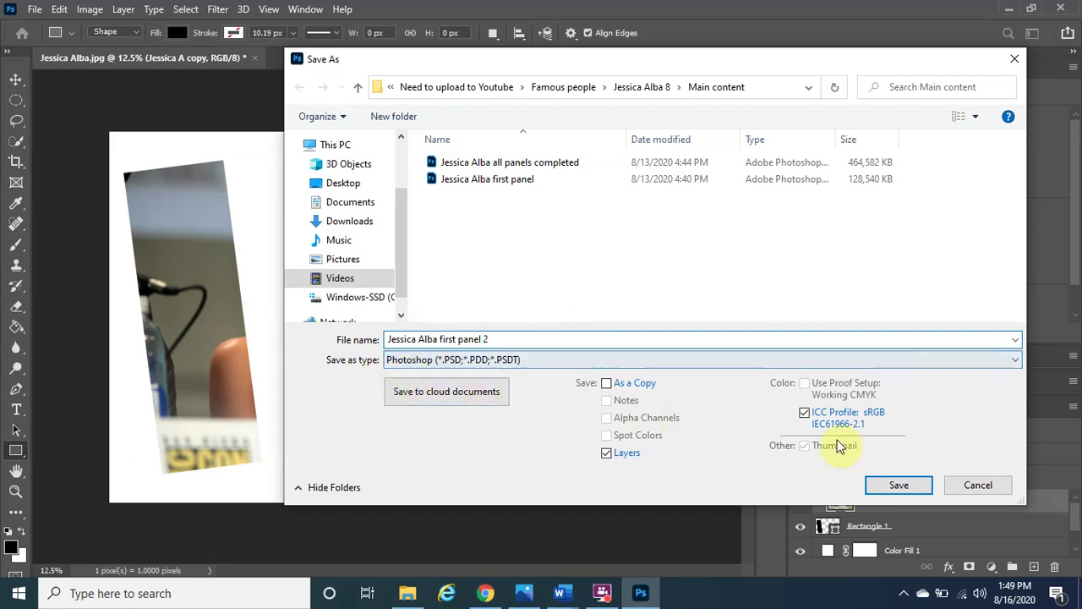
pyautogui.click(895, 488)
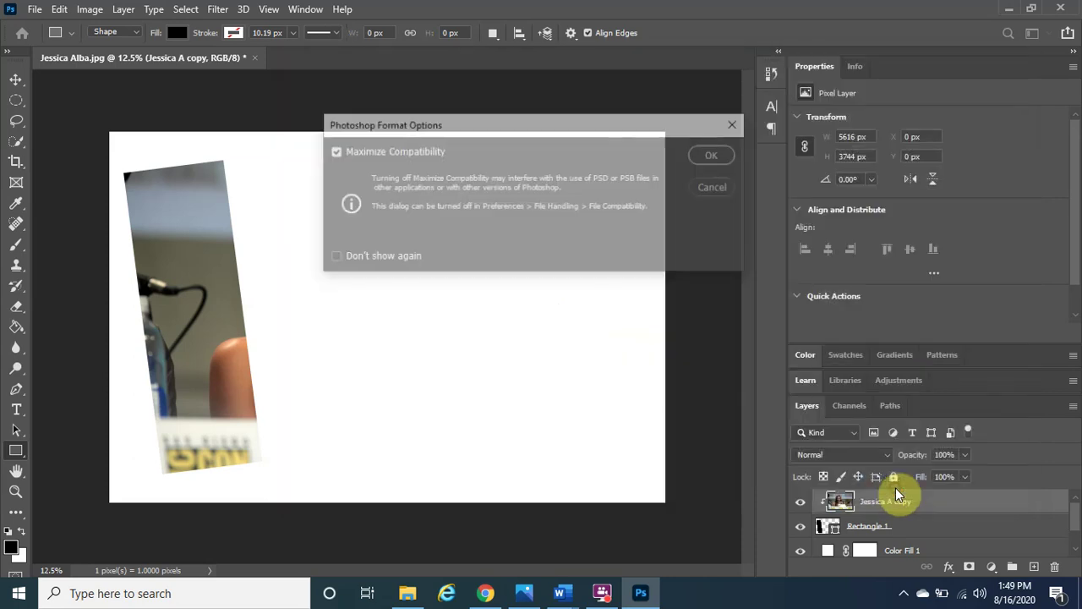
pyautogui.click(709, 159)
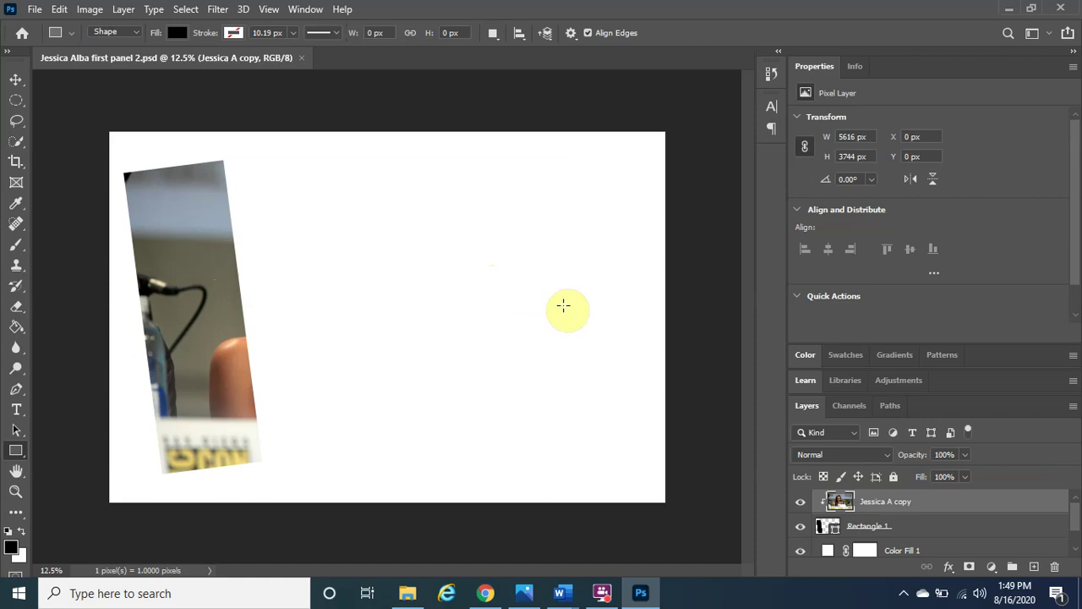
# Step: Add a Drop Shadow layer style to Rectangle 1 and compare its glow with the panels in the Jessica Alba thumbnail
pyautogui.click(908, 527)
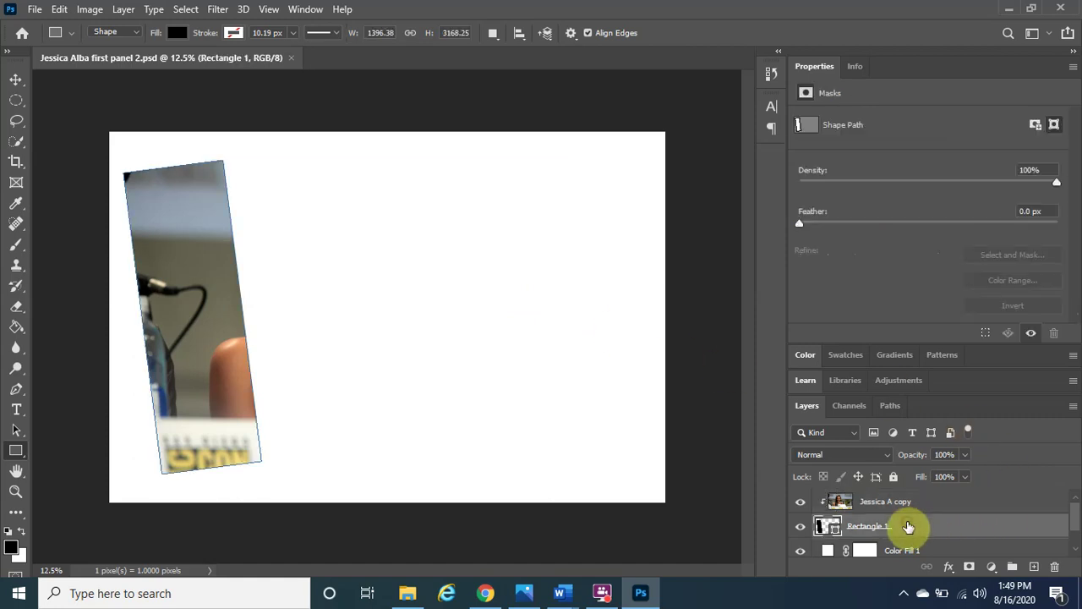
pyautogui.click(950, 568)
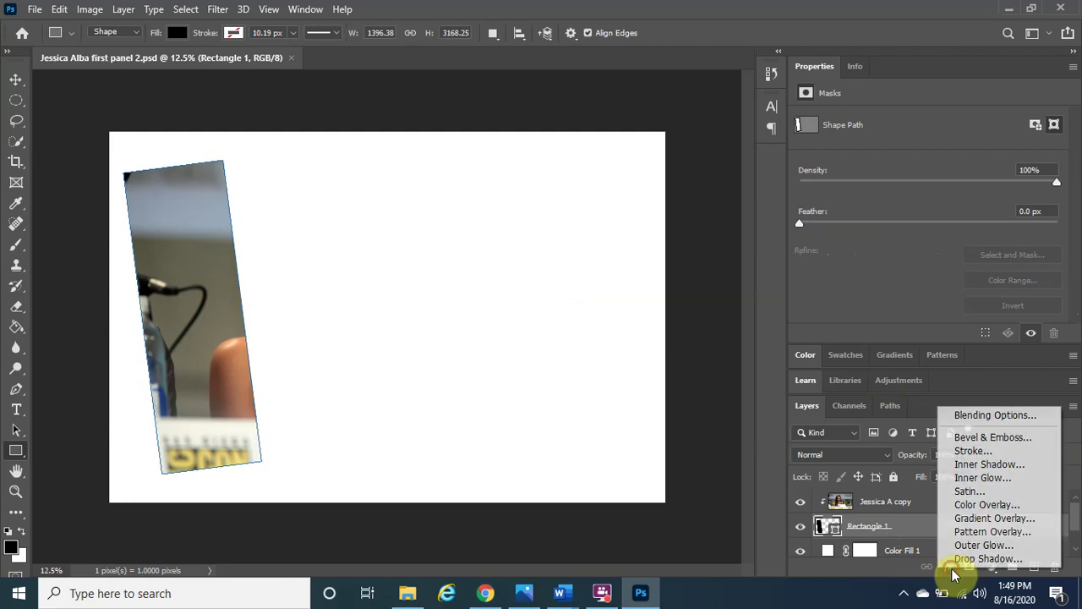
pyautogui.click(981, 415)
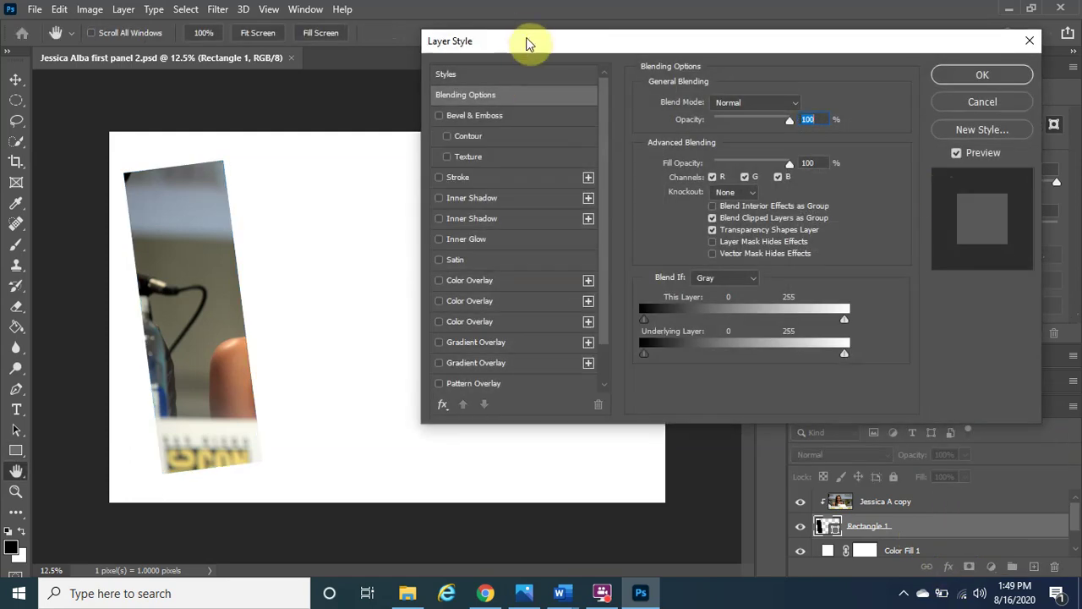
pyautogui.moveTo(532, 42); pyautogui.dragTo(487, 60)
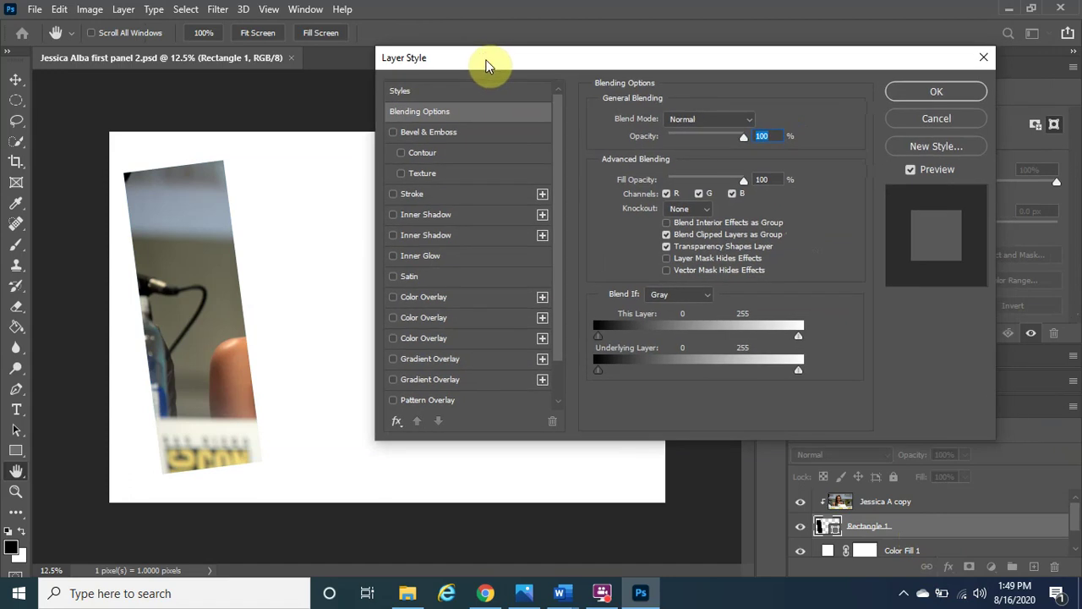
pyautogui.scroll(-2, 480, 353)
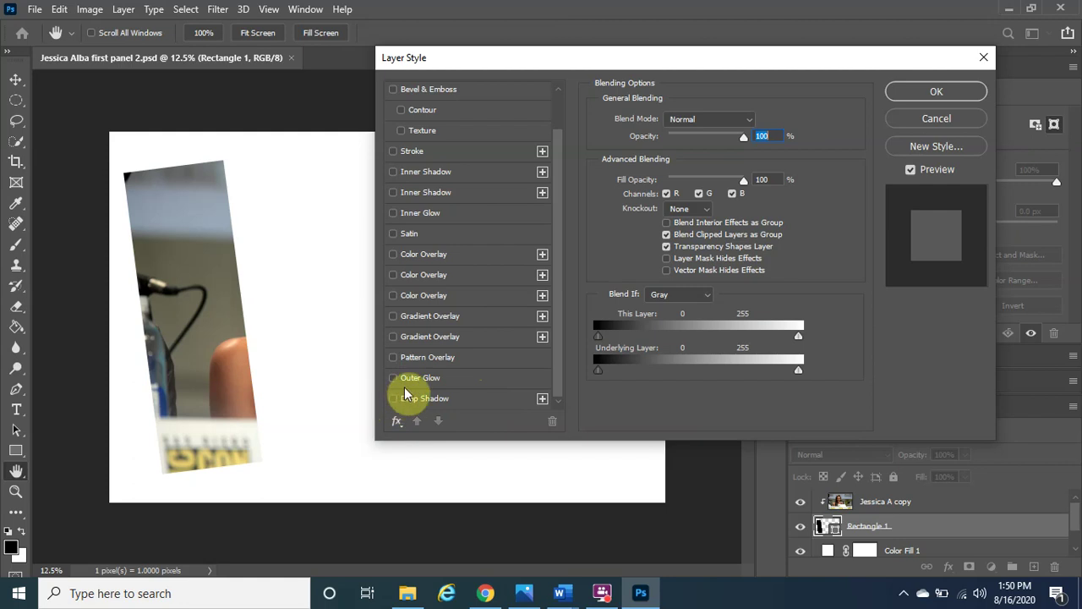
pyautogui.click(465, 399)
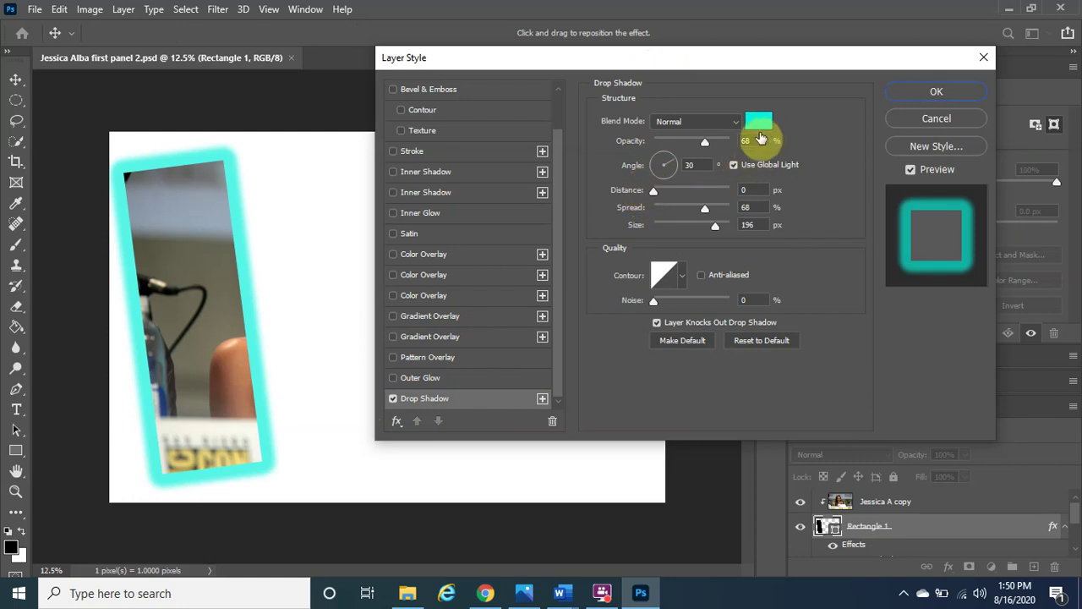
pyautogui.click(519, 588)
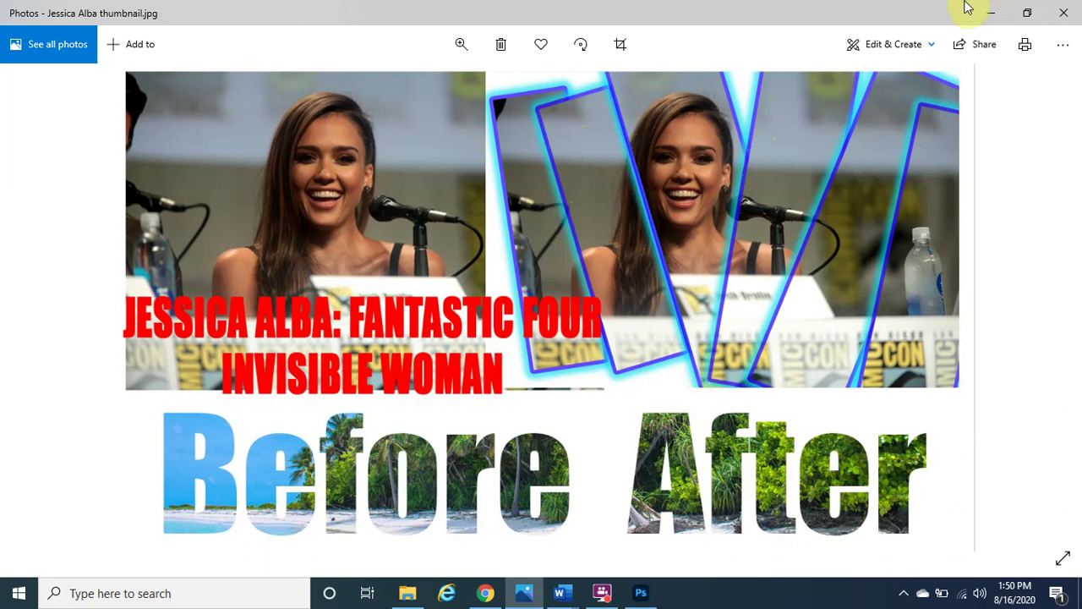
pyautogui.click(985, 17)
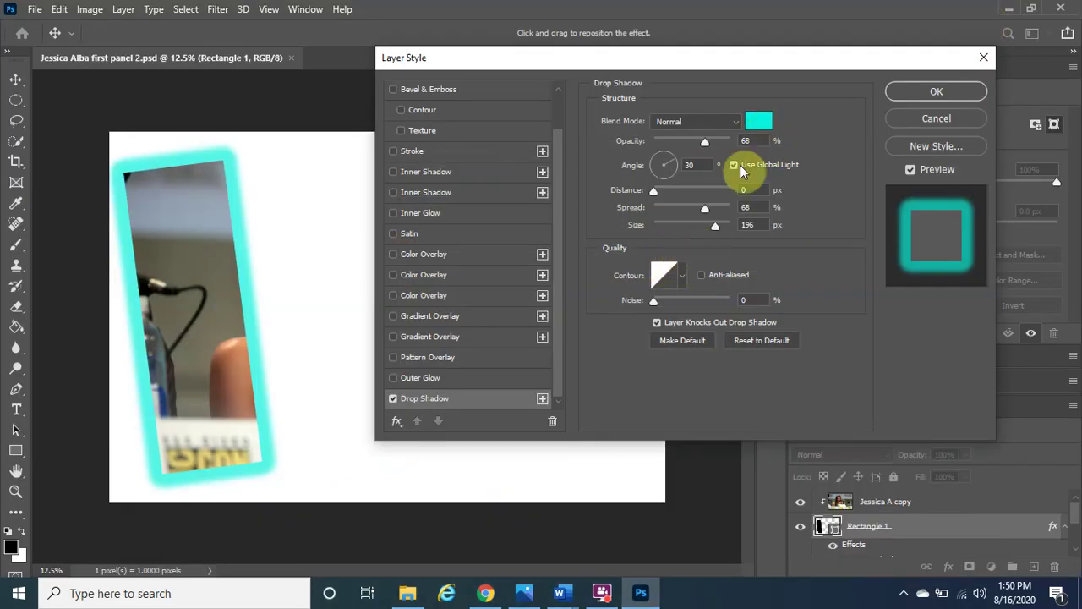
# Step: Set the drop shadow's opacity to 100%, angle to -57°, distance to 0 px and spread to 72%
pyautogui.moveTo(708, 144)
pyautogui.mouseDown()
pyautogui.moveTo(730, 145)
pyautogui.moveTo(640, 165)
pyautogui.moveTo(763, 121)
pyautogui.moveTo(683, 164)
pyautogui.moveTo(658, 144)
pyautogui.moveTo(772, 158)
pyautogui.moveTo(720, 165)
pyautogui.moveTo(706, 142)
pyautogui.mouseUp()
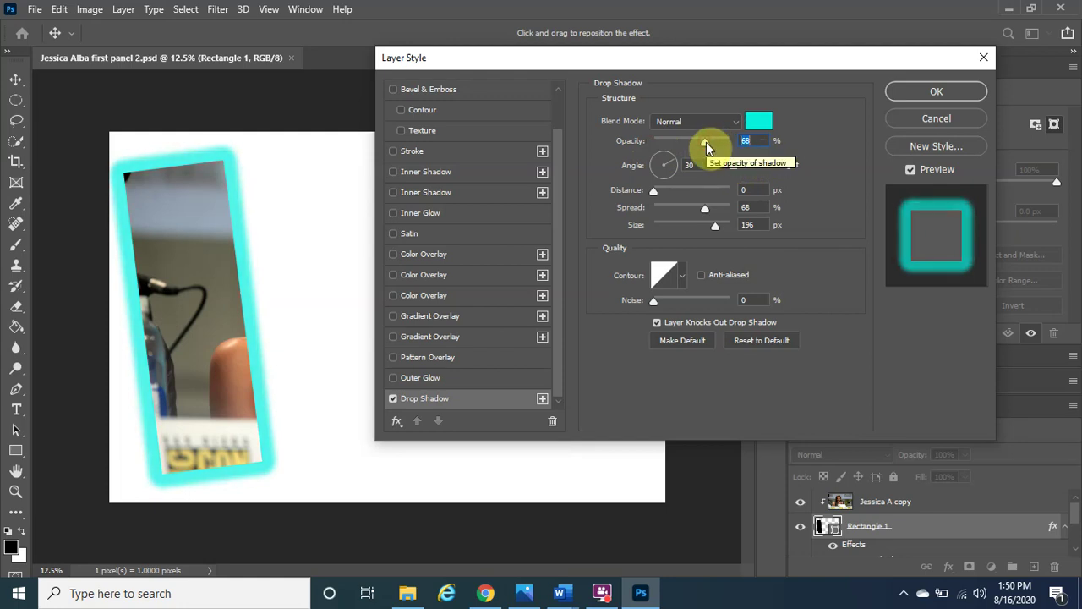
pyautogui.moveTo(706, 142); pyautogui.dragTo(734, 151)
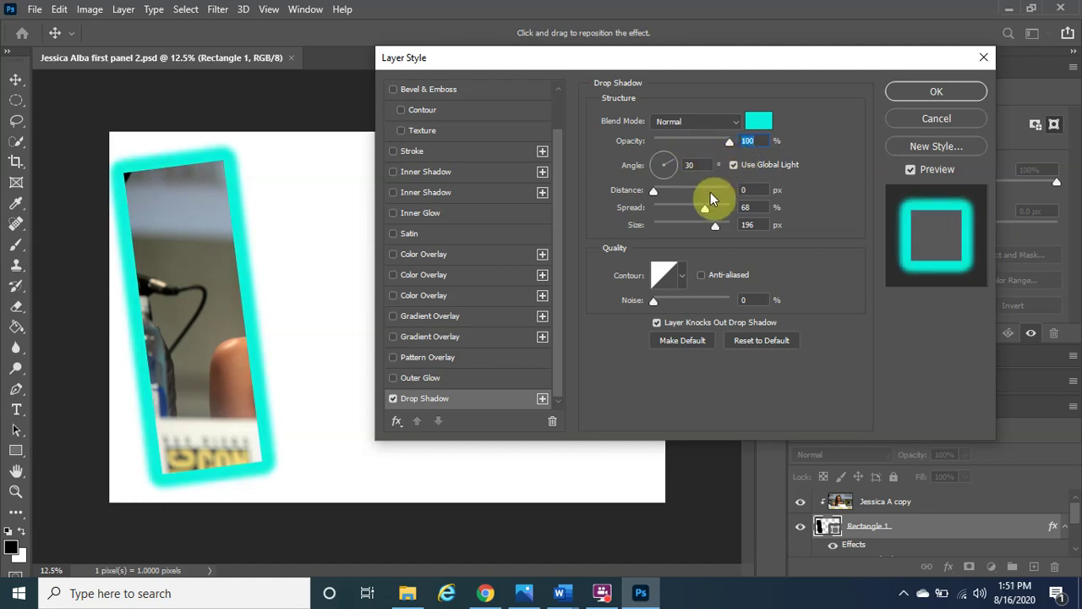
pyautogui.moveTo(655, 192); pyautogui.dragTo(681, 196)
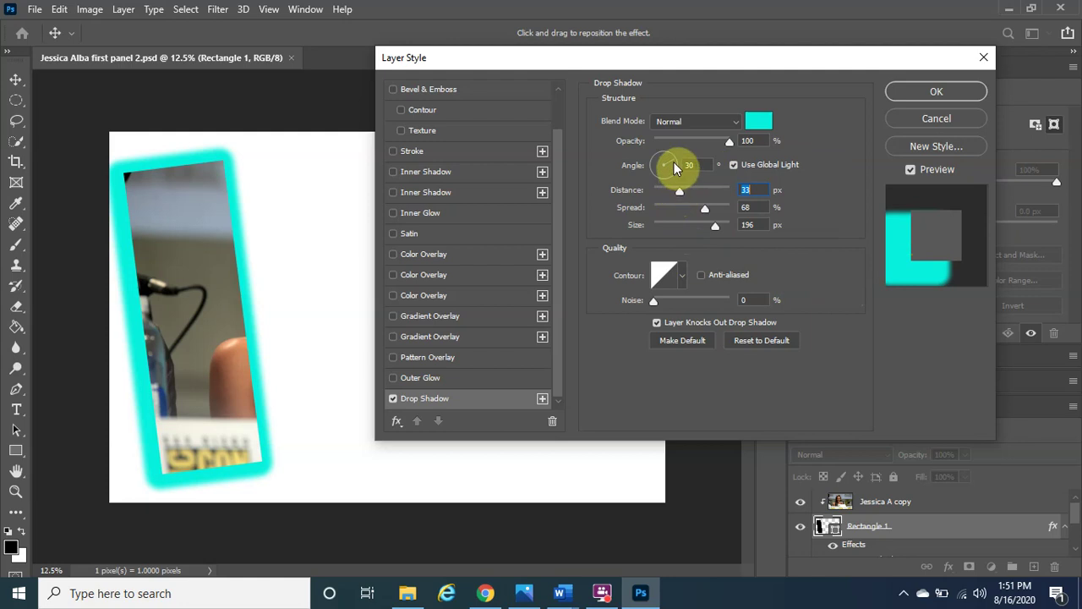
pyautogui.moveTo(674, 165); pyautogui.dragTo(644, 191)
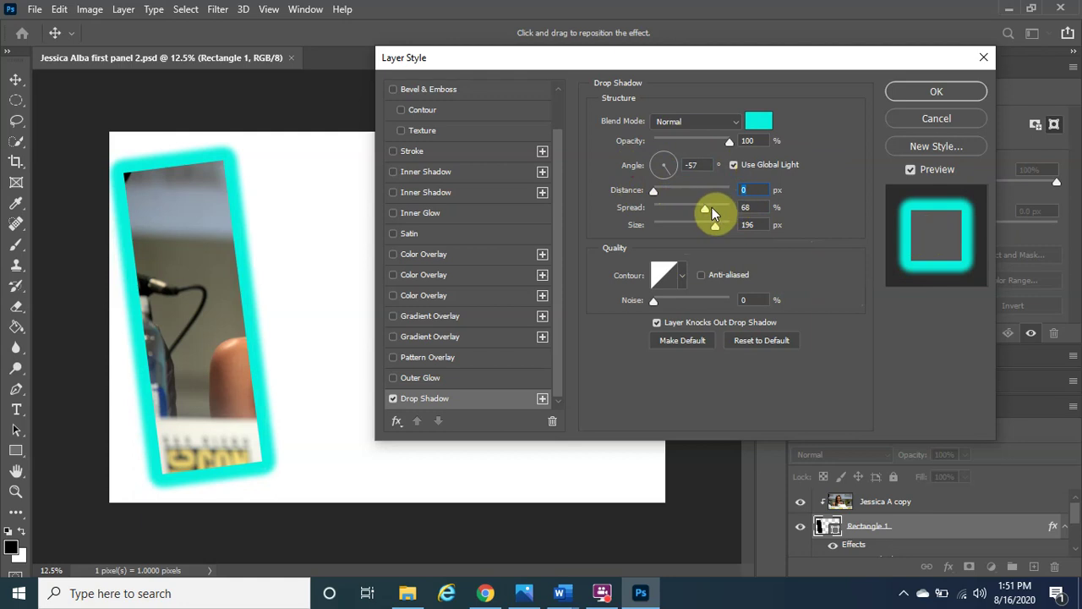
pyautogui.moveTo(708, 207); pyautogui.dragTo(711, 208)
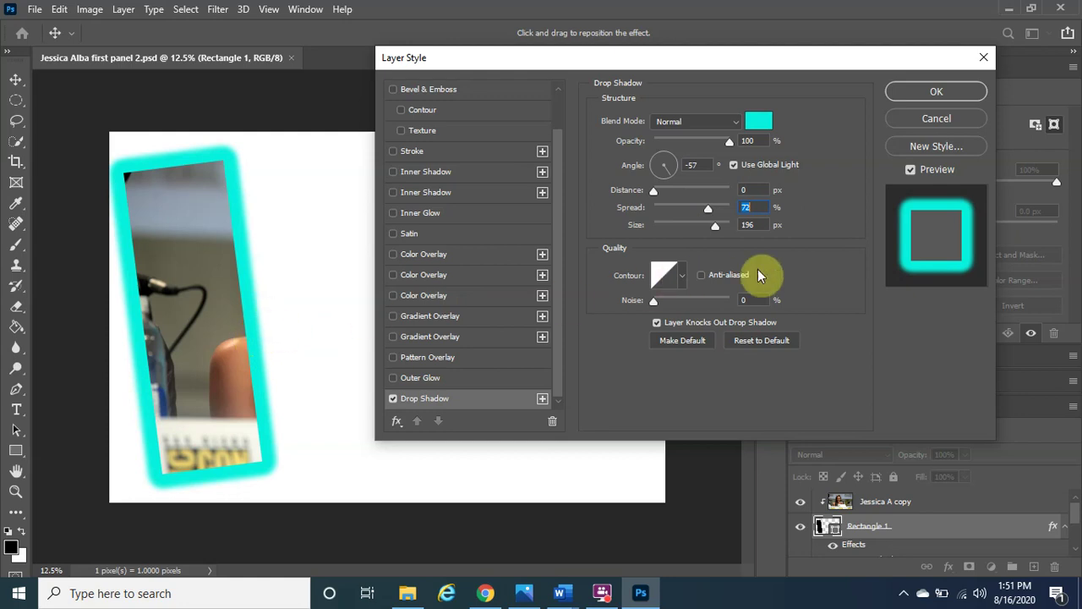
# Step: Add a Stroke effect to Rectangle 1 and change its color to blue, hex 2400ff
pyautogui.click(463, 153)
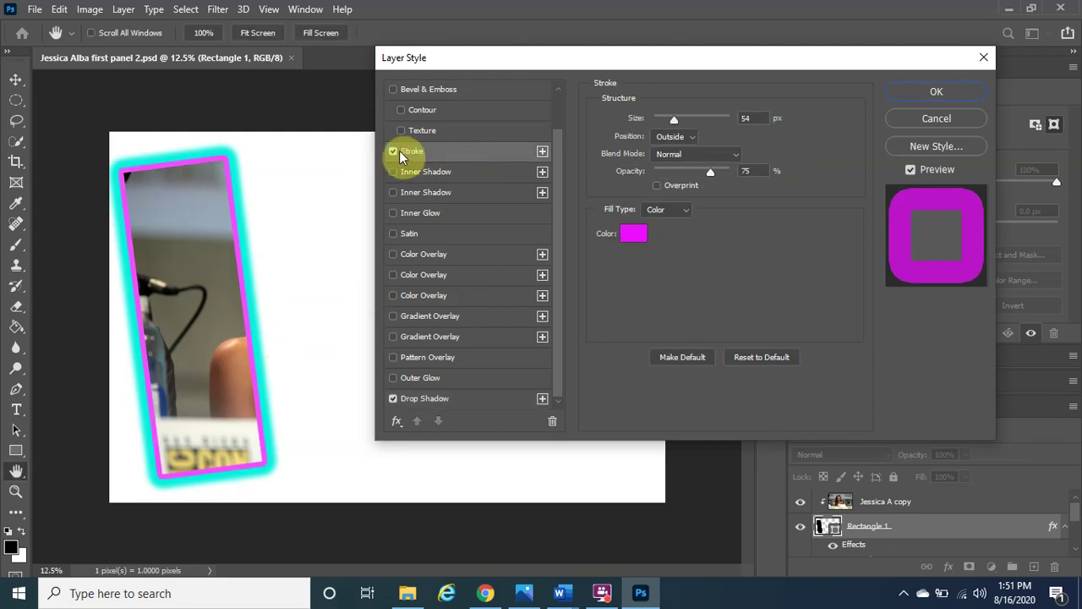
pyautogui.click(635, 237)
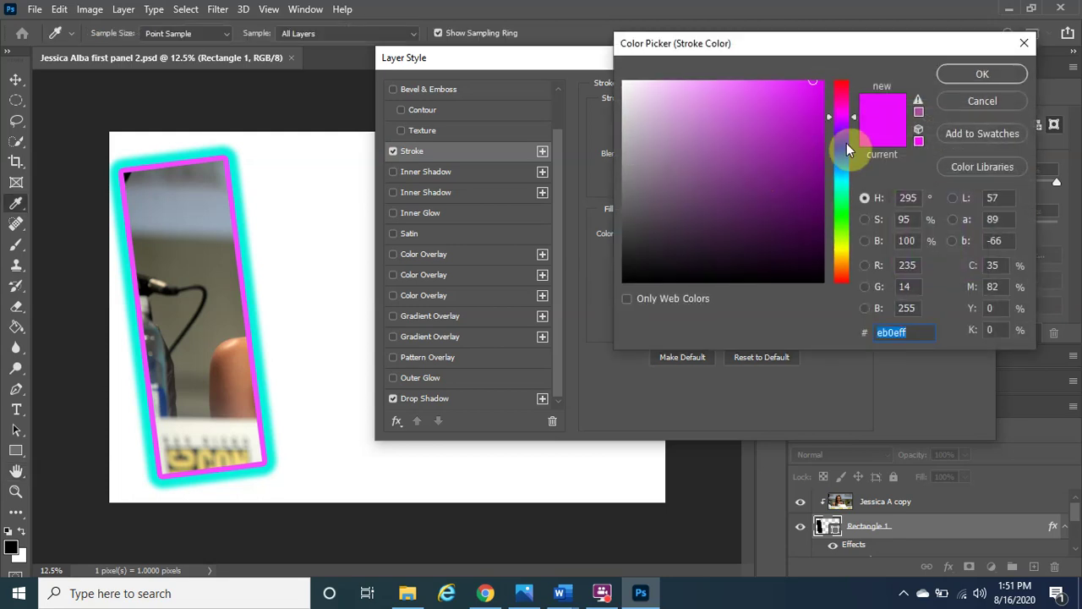
pyautogui.click(847, 143)
pyautogui.click(824, 81)
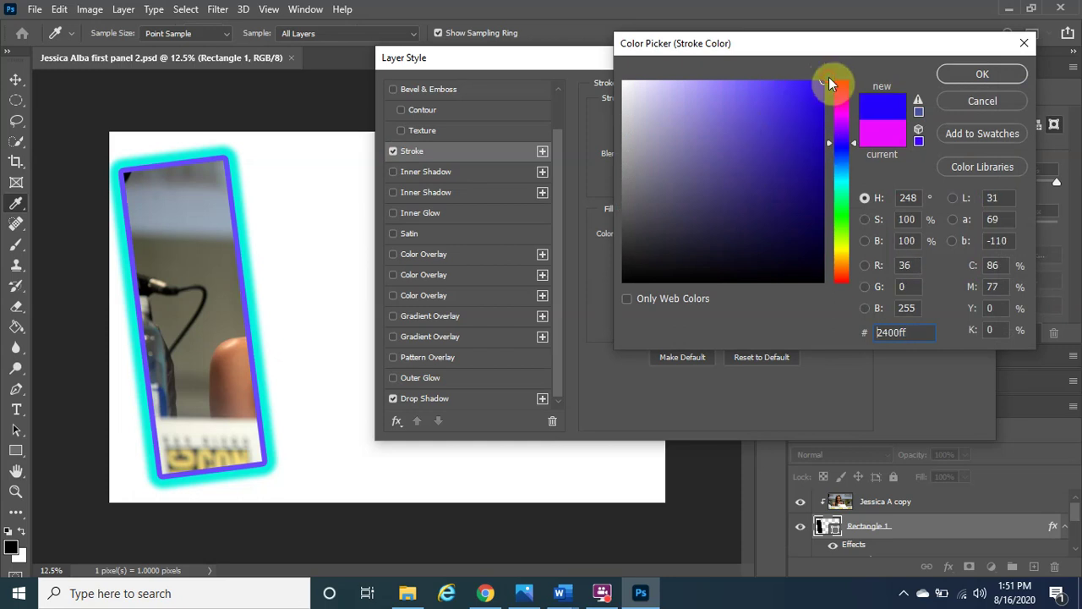
pyautogui.click(1010, 78)
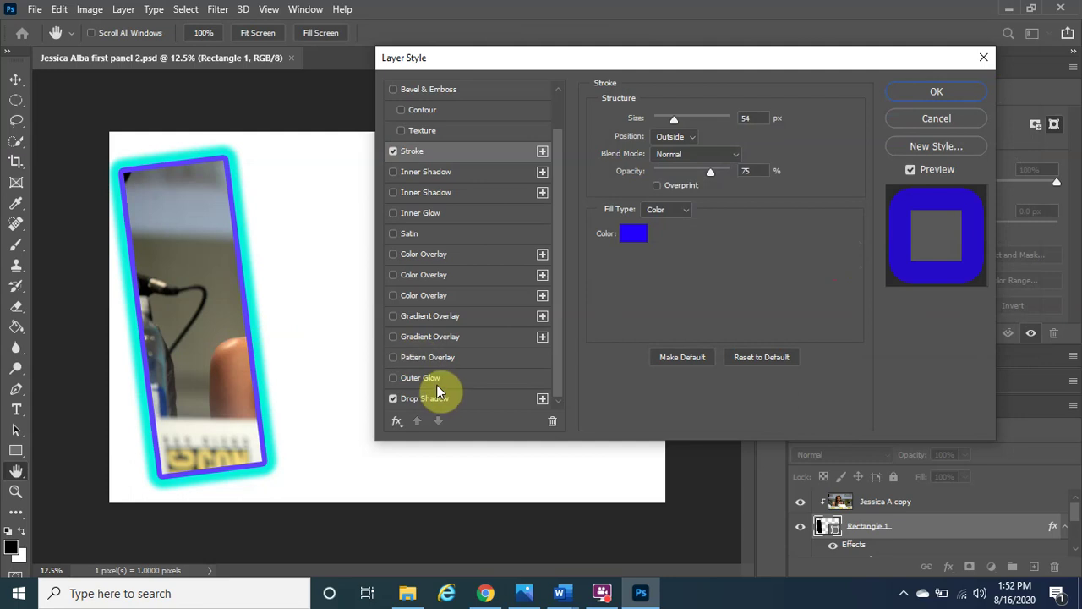
# Step: Set the stroke's size to 59 px with Outside position, apply the layer style and save the document
pyautogui.click(679, 138)
pyautogui.moveTo(673, 124)
pyautogui.mouseDown()
pyautogui.moveTo(731, 117)
pyautogui.moveTo(676, 123)
pyautogui.mouseUp()
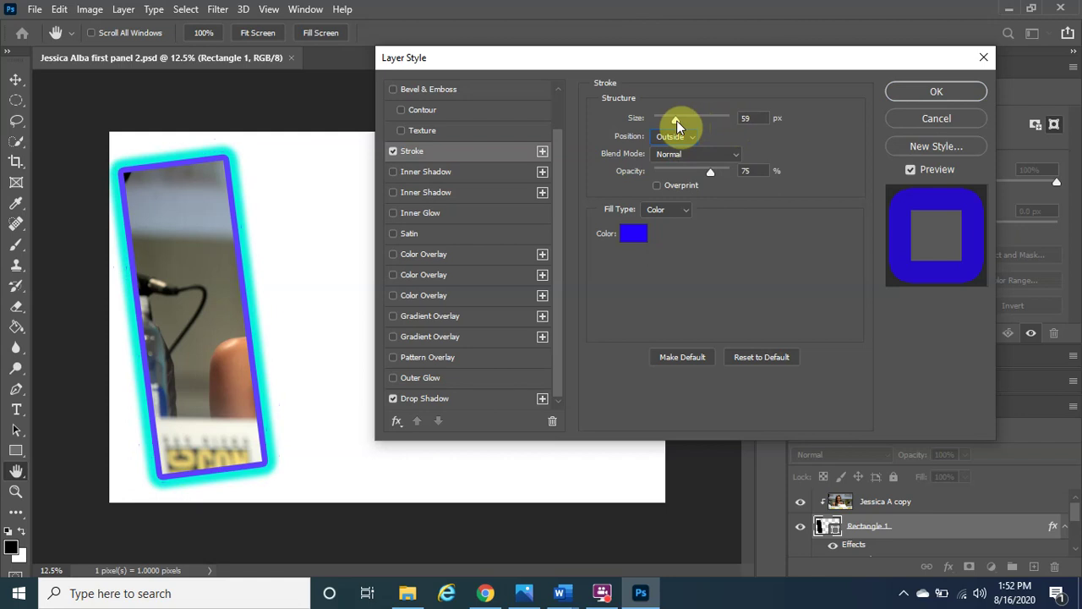
pyautogui.moveTo(675, 120); pyautogui.dragTo(675, 120)
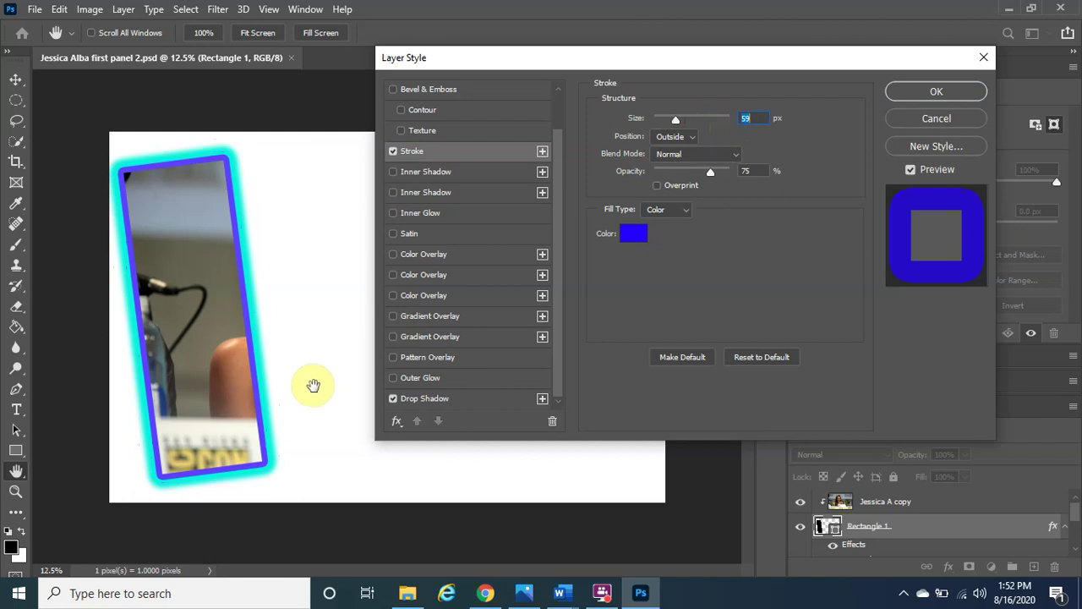
pyautogui.click(917, 88)
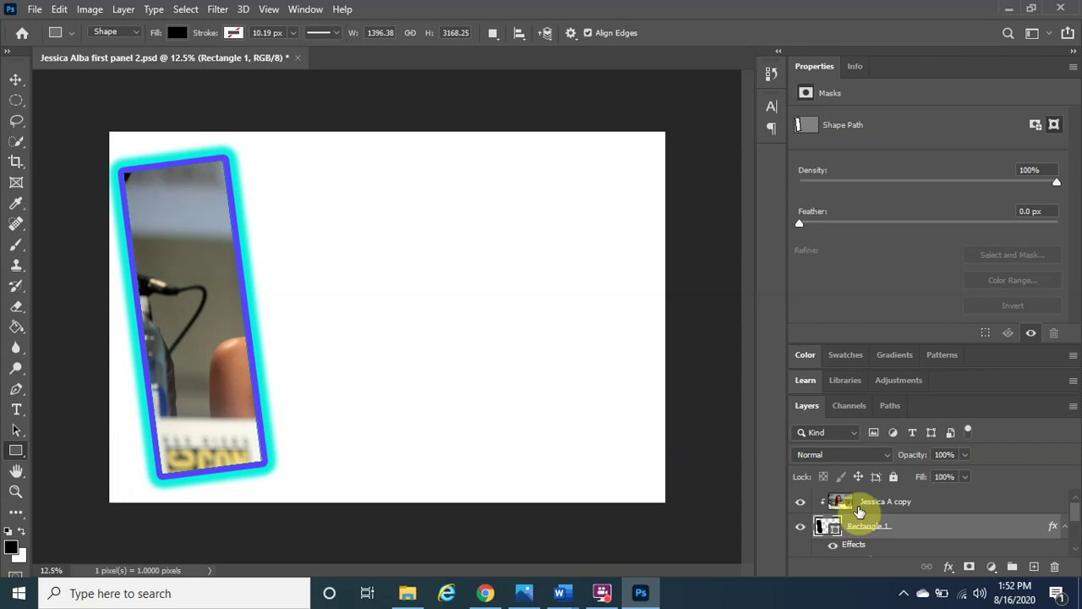
pyautogui.hotkey('ctrl', 's')
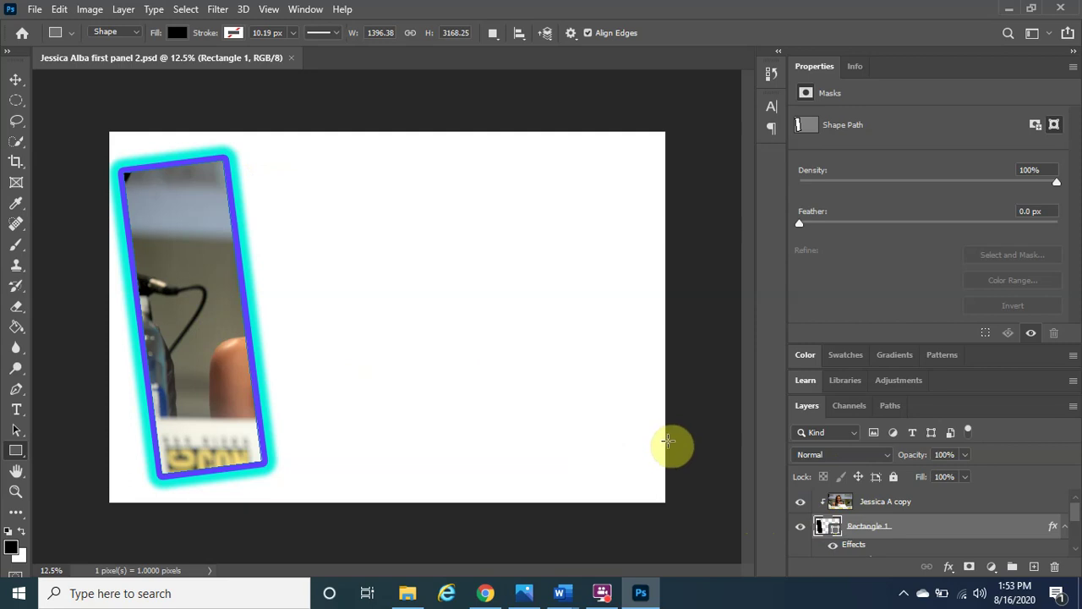
# Step: Group the Jessica A copy and Rectangle 1 layers into a new group named Panel
pyautogui.keyDown('ctrl'); pyautogui.click(899, 504); pyautogui.keyUp('ctrl')
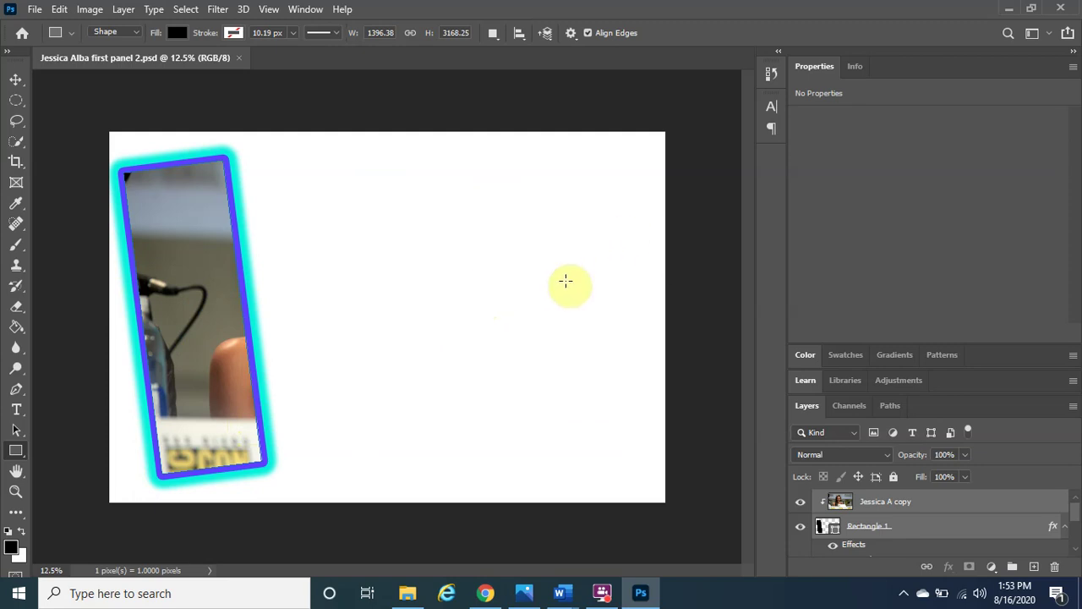
pyautogui.click(122, 10)
pyautogui.moveTo(163, 26)
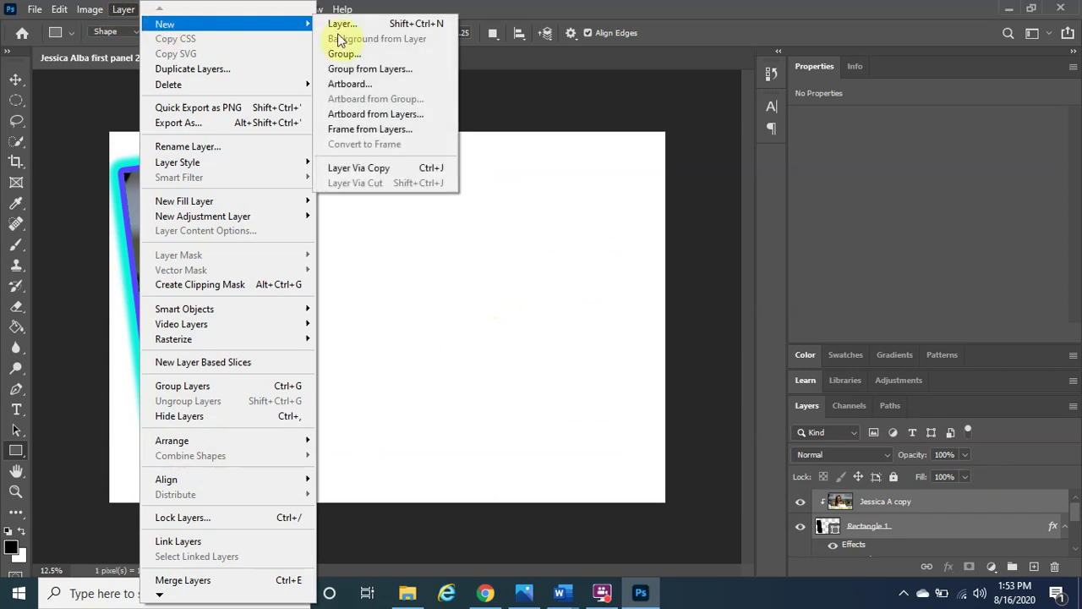
pyautogui.click(419, 74)
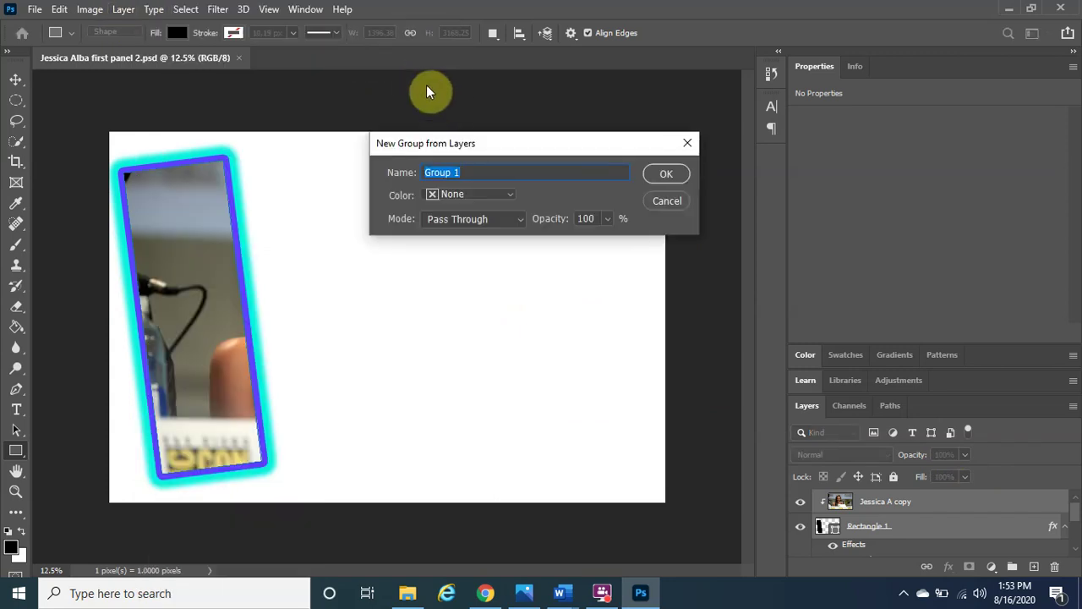
pyautogui.write('Panel')
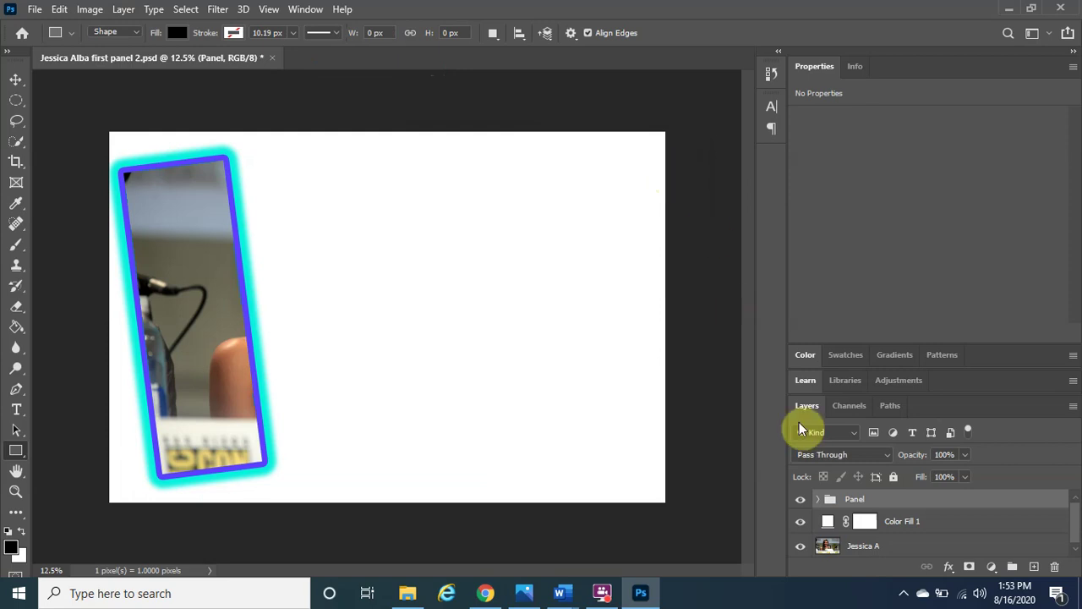
# Step: Examine the layers and effects contained in the Panel group
pyautogui.click(817, 500)
pyautogui.scroll(-1, 907, 541)
pyautogui.scroll(-2, 910, 539)
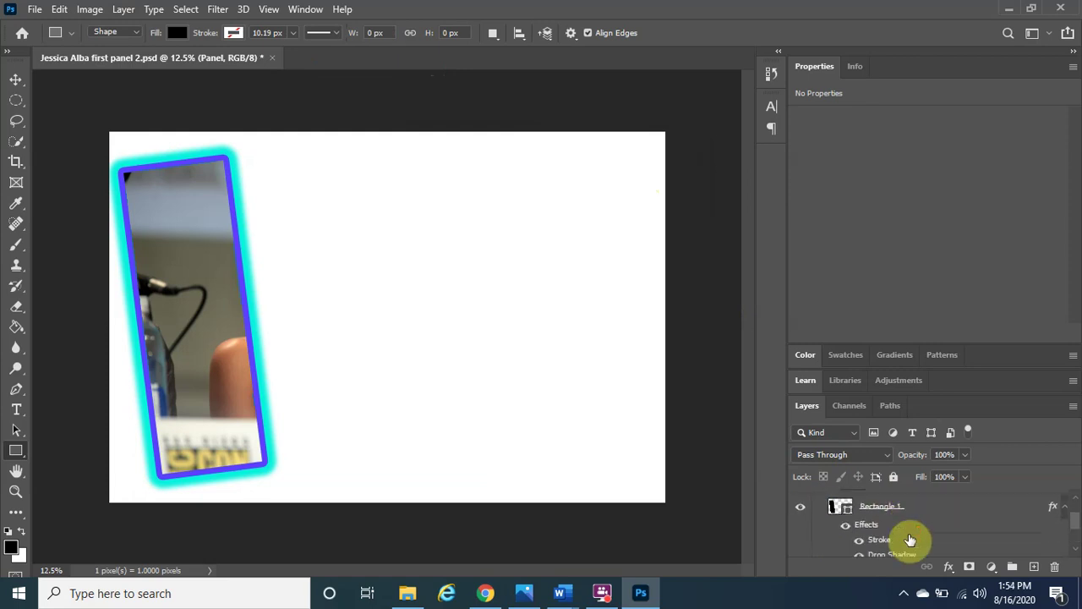
pyautogui.scroll(3, 910, 540)
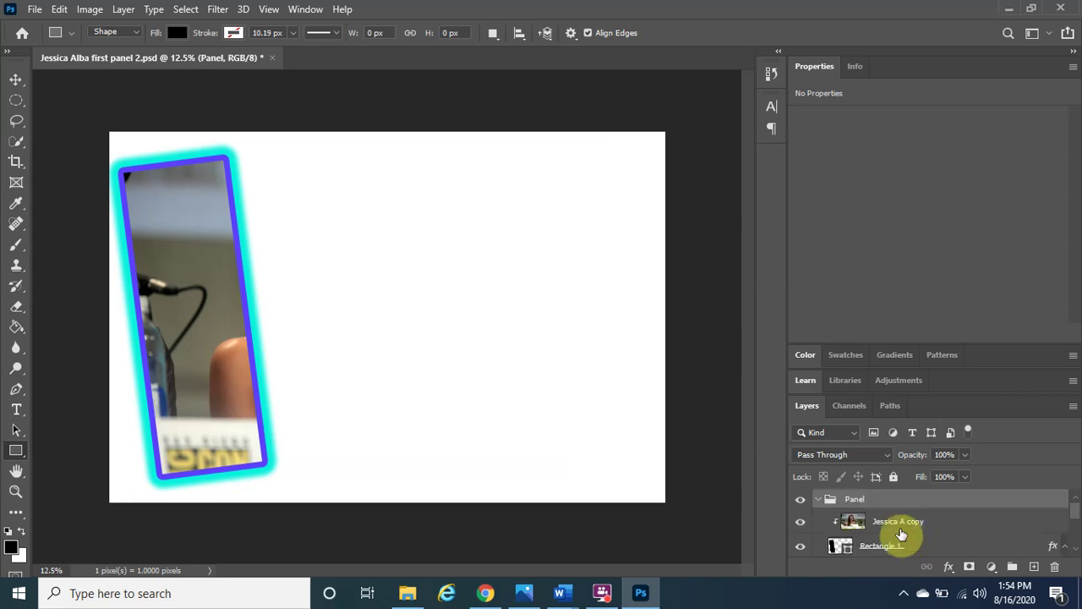
pyautogui.scroll(-3, 896, 550)
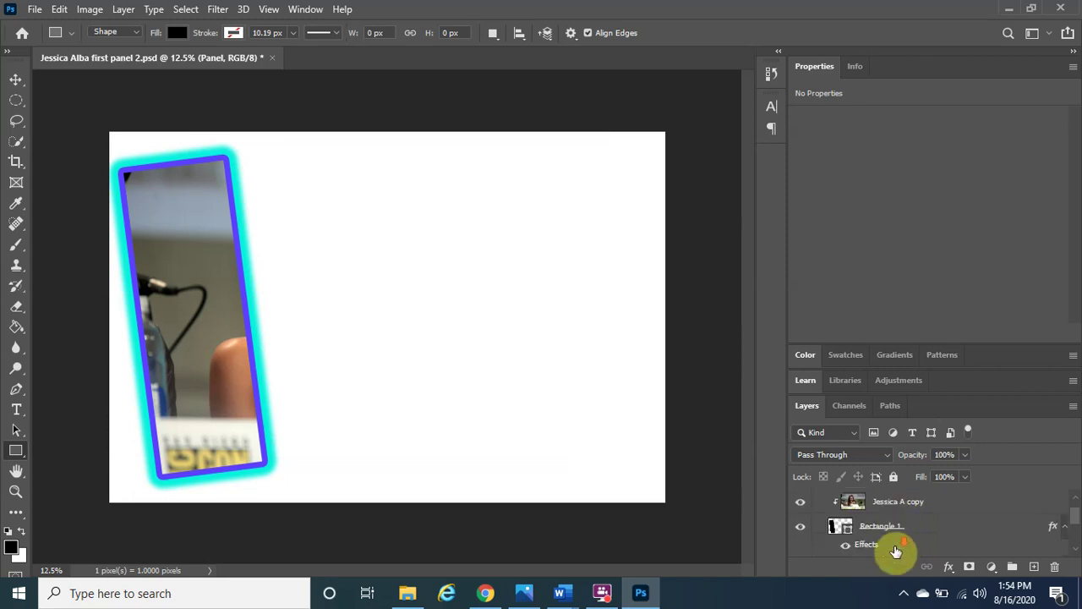
pyautogui.scroll(3, 894, 548)
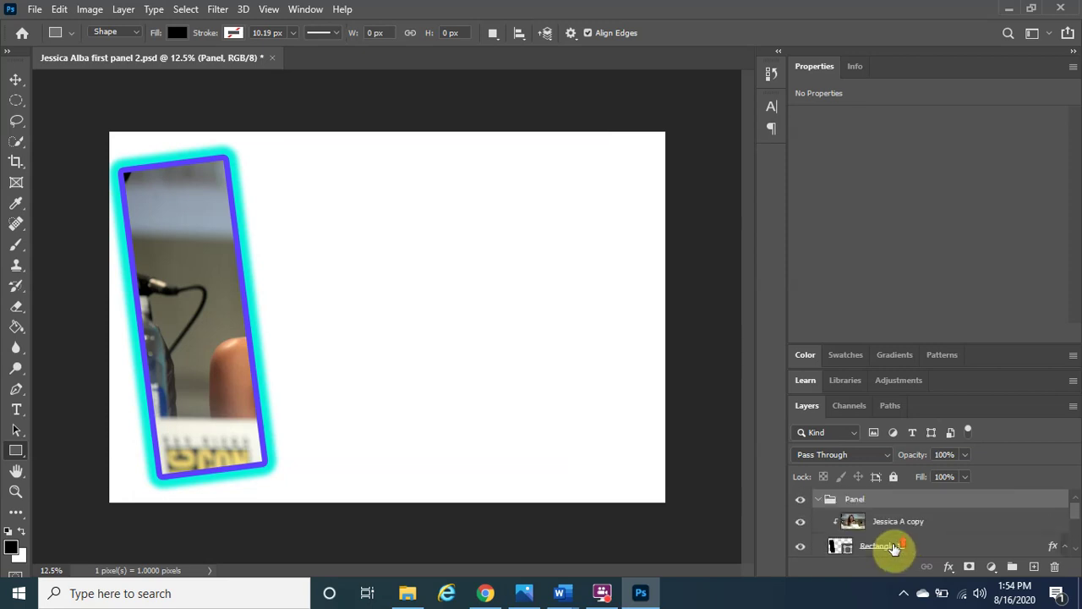
pyautogui.click(819, 500)
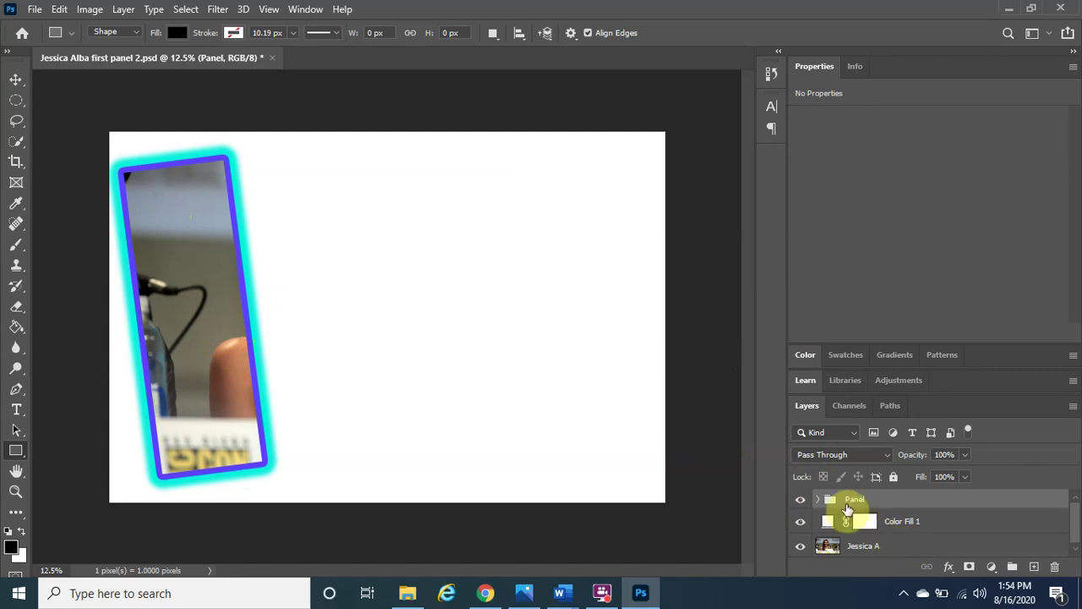
# Step: Transform Rectangle 1 in the Panel group, shifting it slightly right near the canvas's left edge and rotating it about -1.1°
pyautogui.click(817, 500)
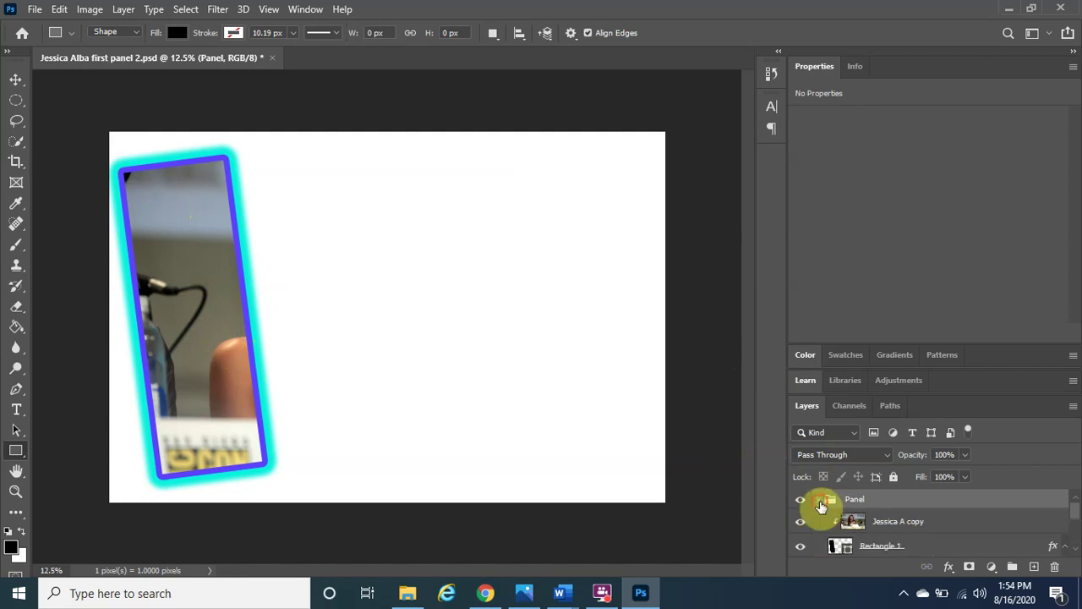
pyautogui.click(886, 548)
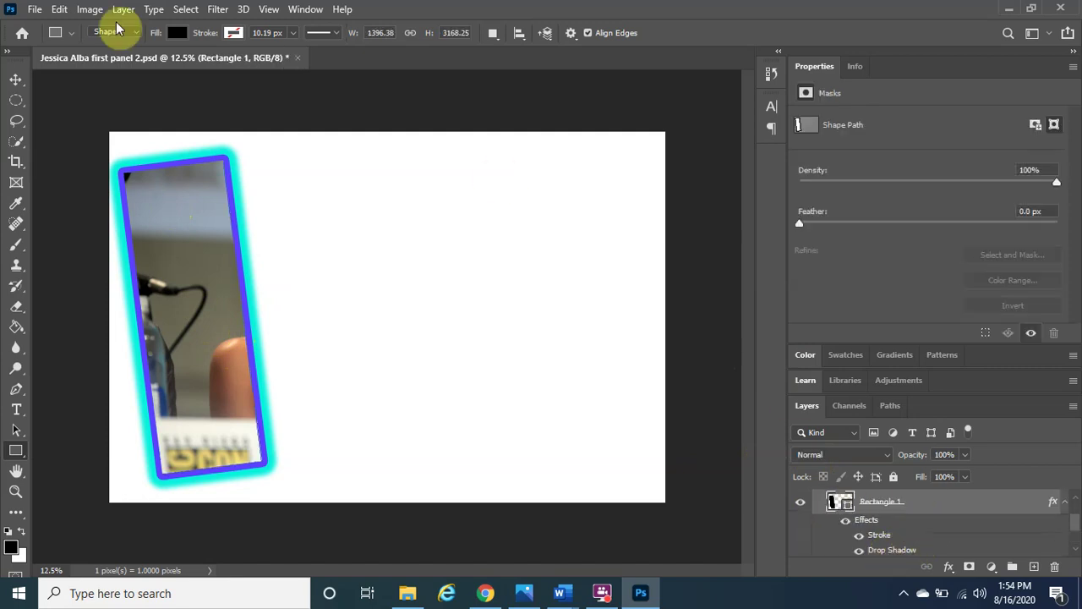
pyautogui.click(16, 78)
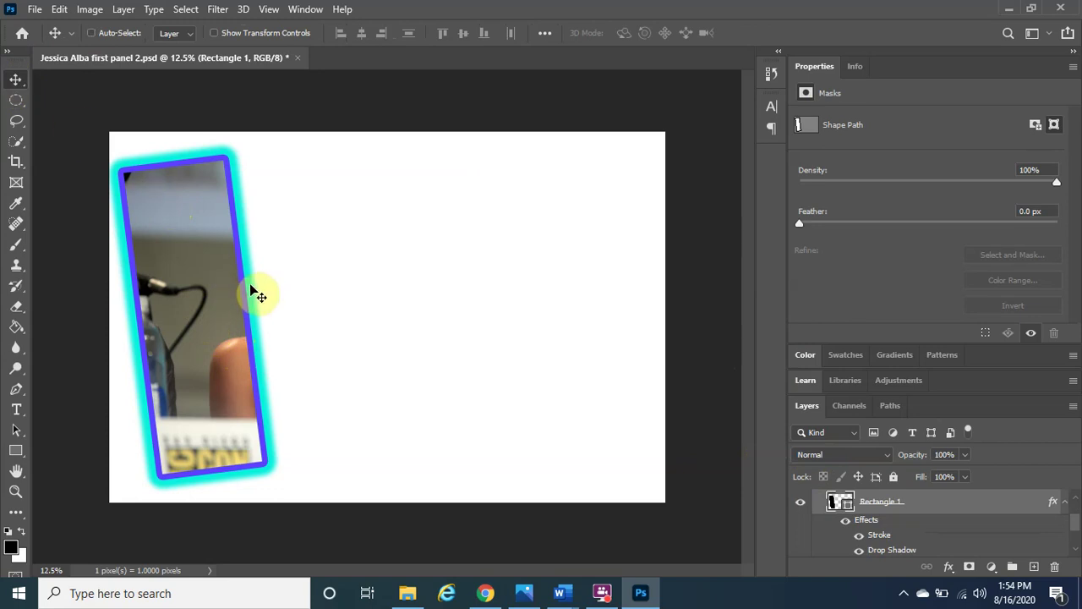
pyautogui.hotkey('ctrl', 't')
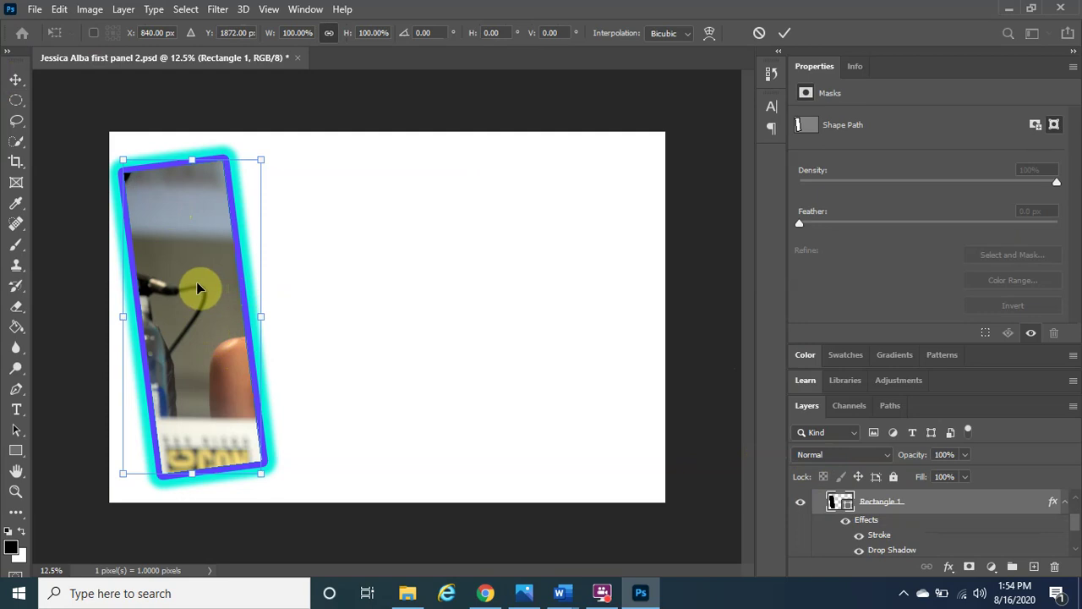
pyautogui.moveTo(196, 282); pyautogui.dragTo(353, 263)
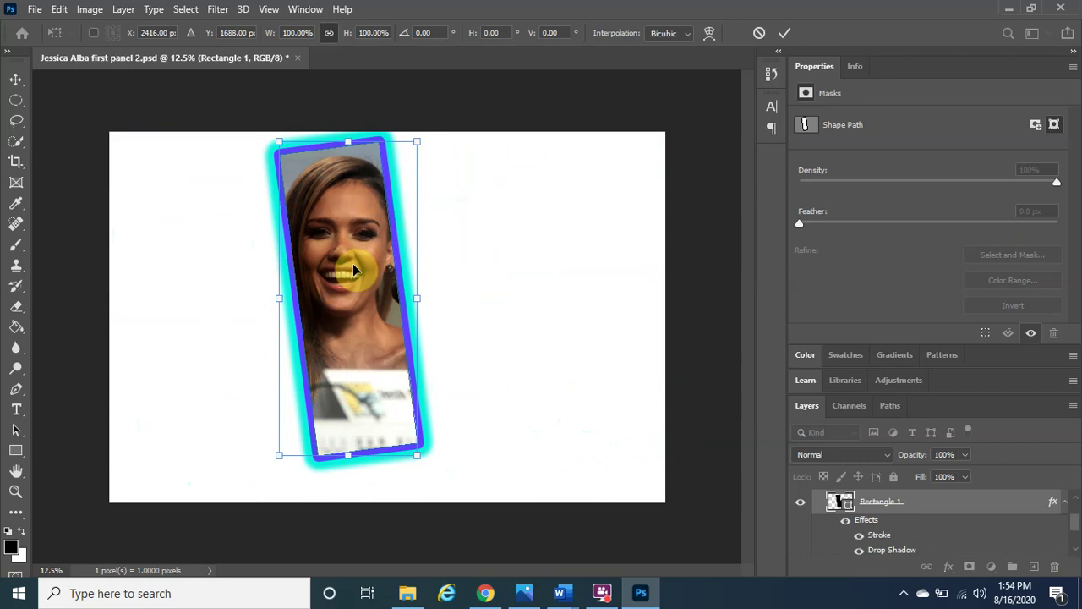
pyautogui.moveTo(353, 269); pyautogui.dragTo(203, 284)
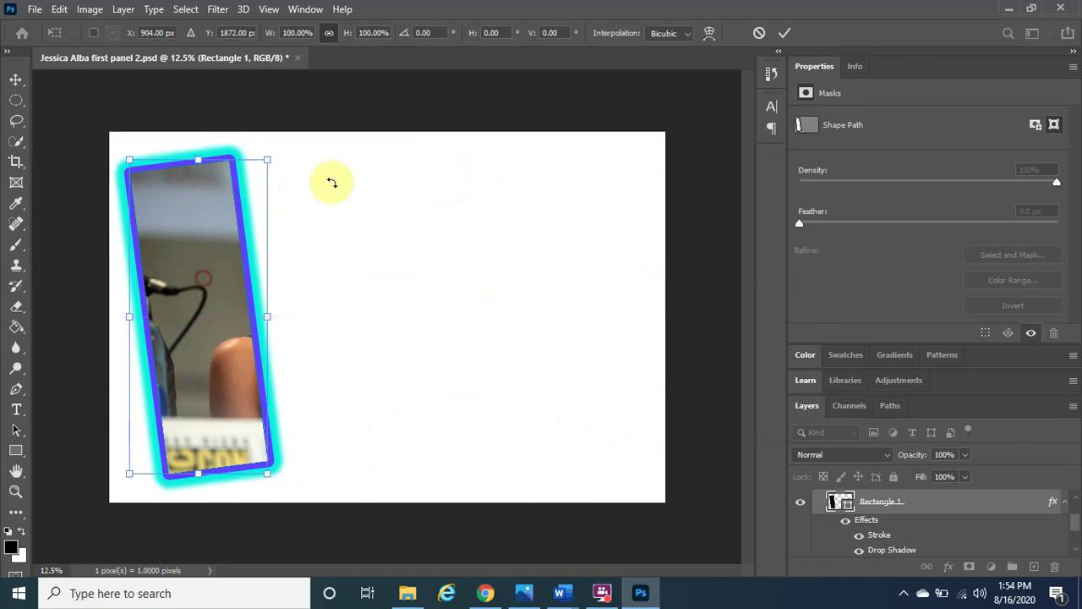
pyautogui.moveTo(331, 165); pyautogui.dragTo(328, 160)
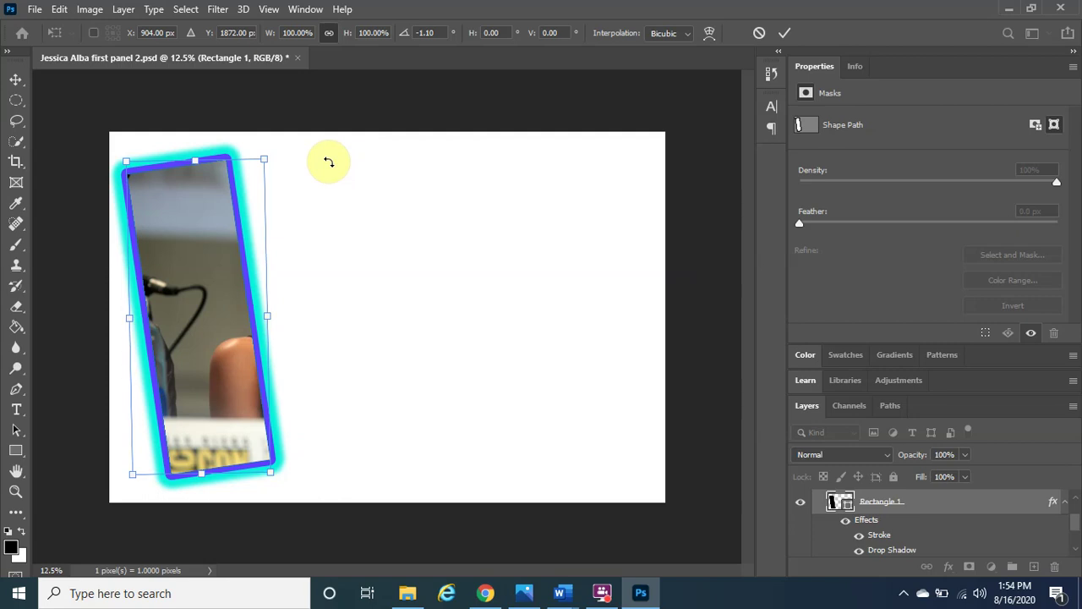
pyautogui.click(786, 36)
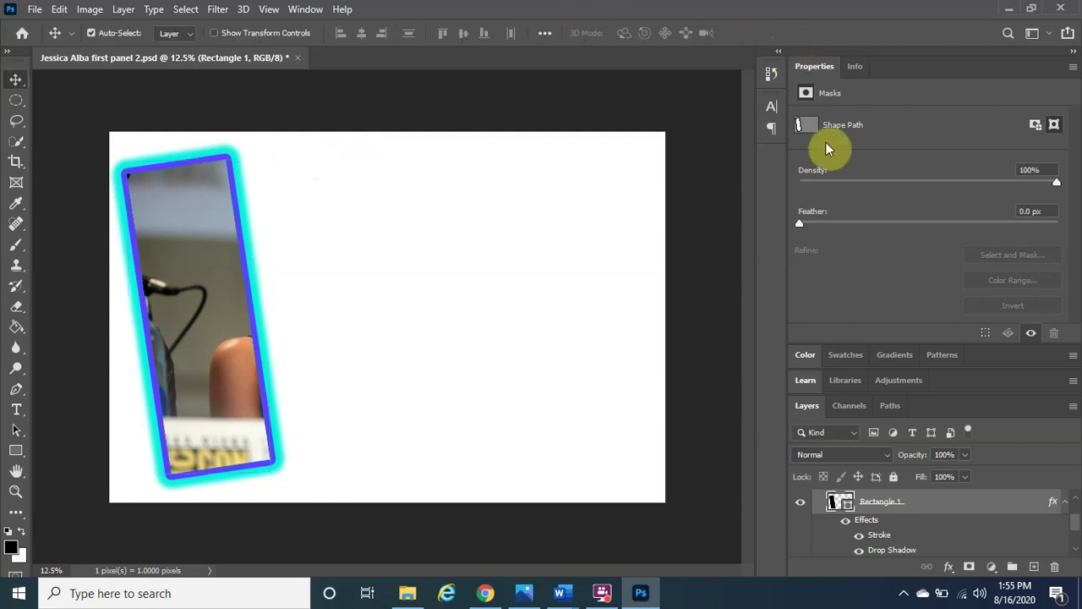
# Step: Collapse the Panel group and duplicate it
pyautogui.scroll(2, 1002, 535)
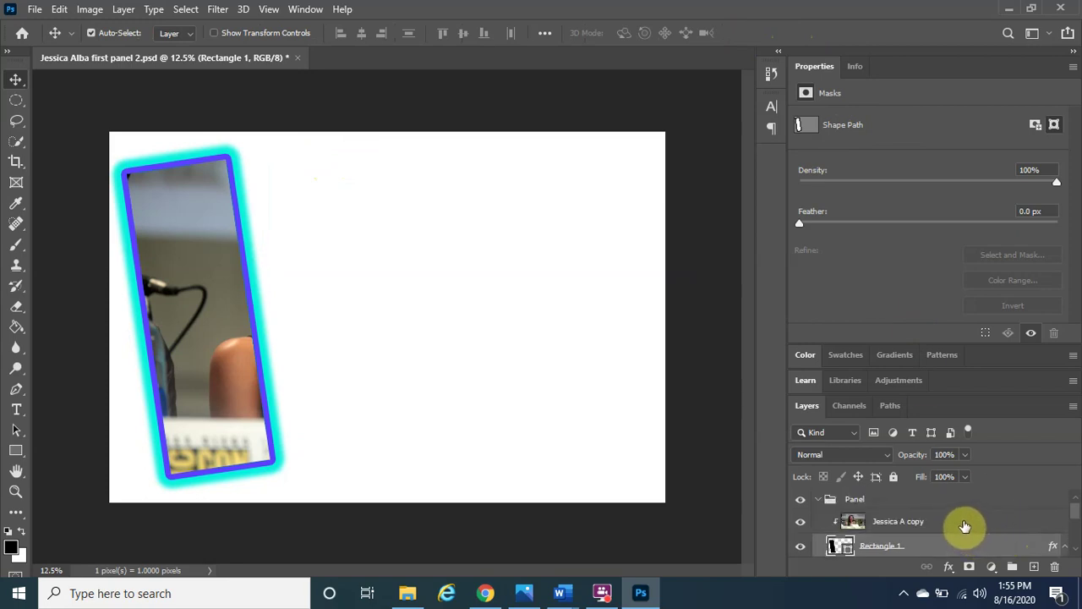
pyautogui.click(826, 504)
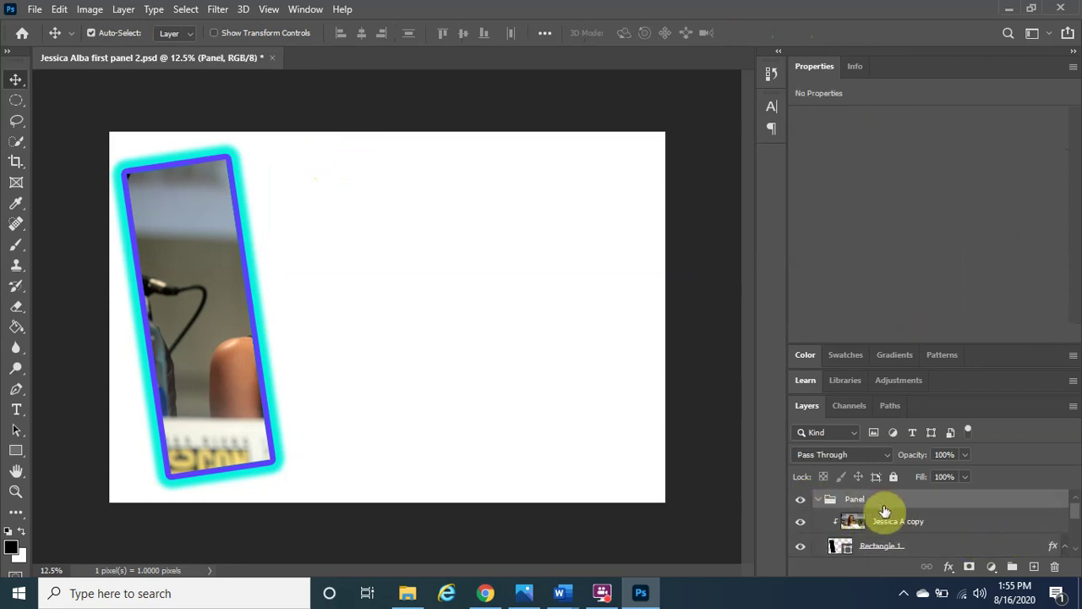
pyautogui.click(818, 500)
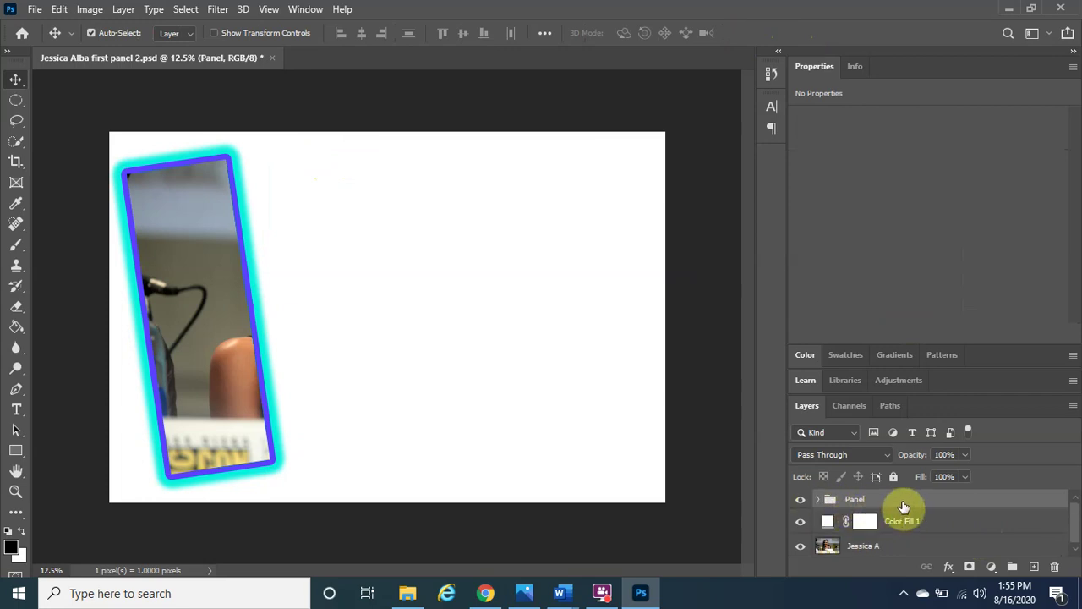
pyautogui.moveTo(907, 502); pyautogui.dragTo(1033, 566)
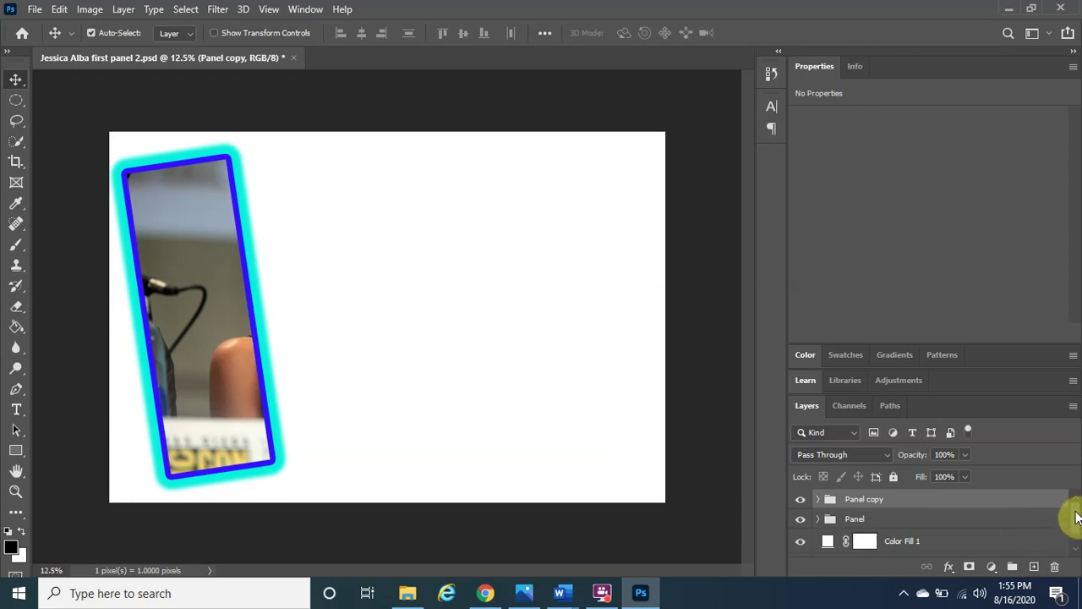
# Step: Transform Rectangle 1 in the Panel copy group, moving it to overlap the first panel's right side and rotating it about 11.6°
pyautogui.click(817, 499)
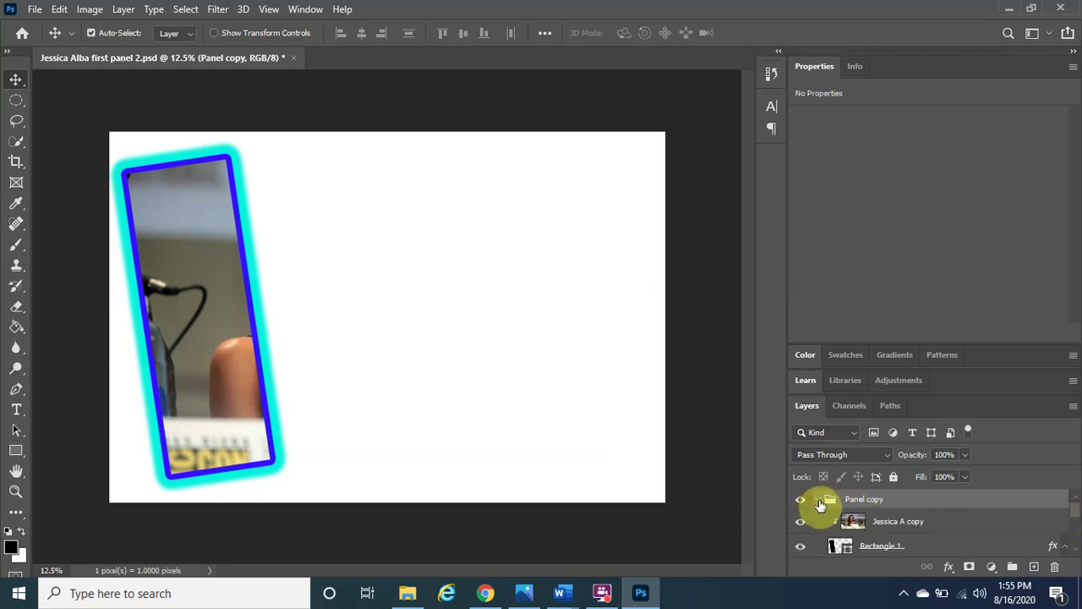
pyautogui.click(890, 550)
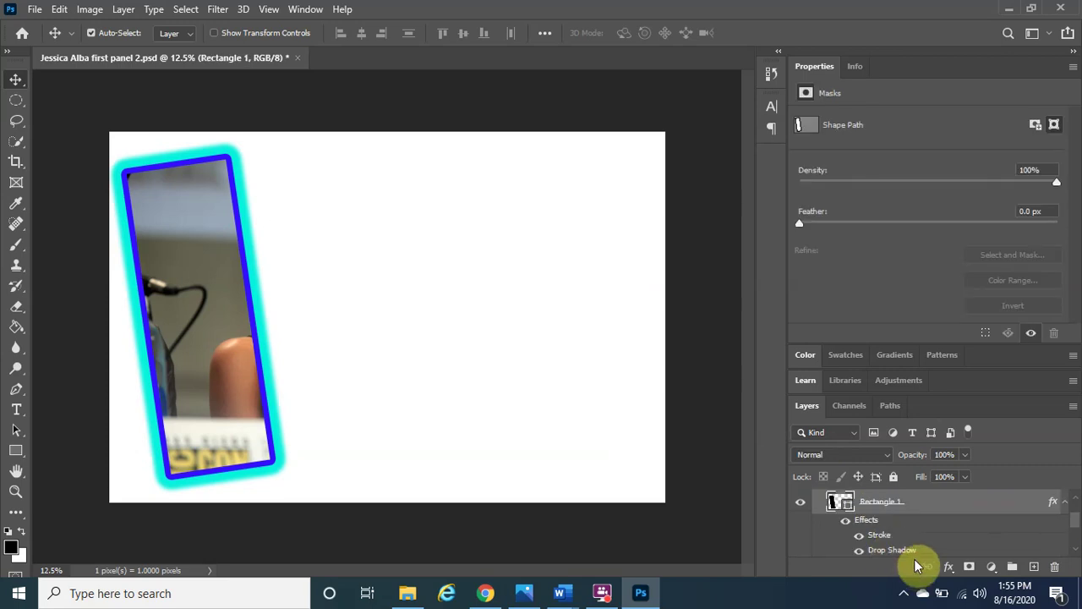
pyautogui.click(17, 79)
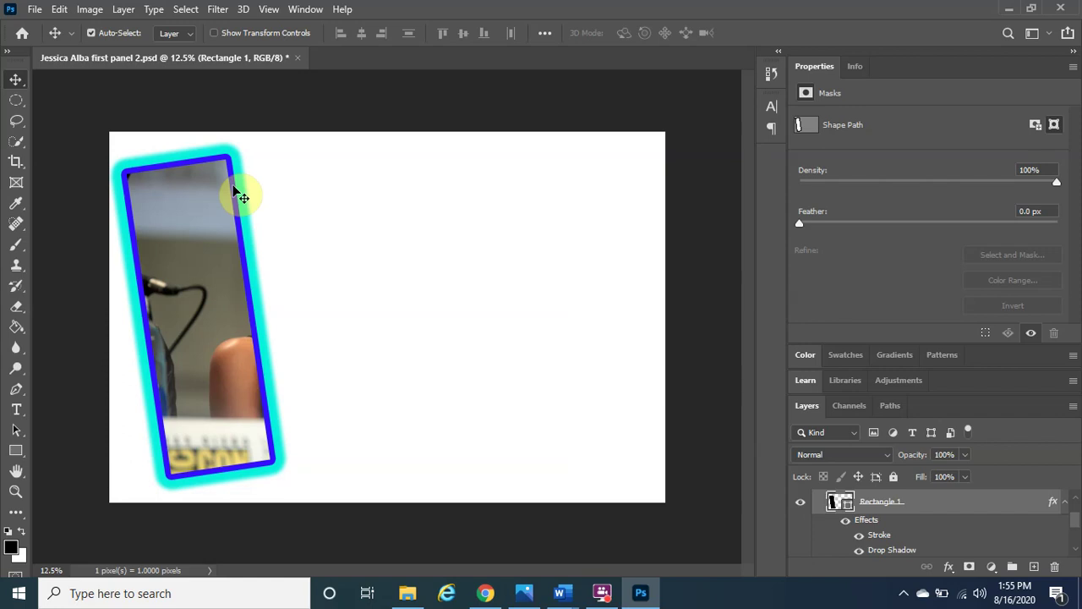
pyautogui.press('ctrl')
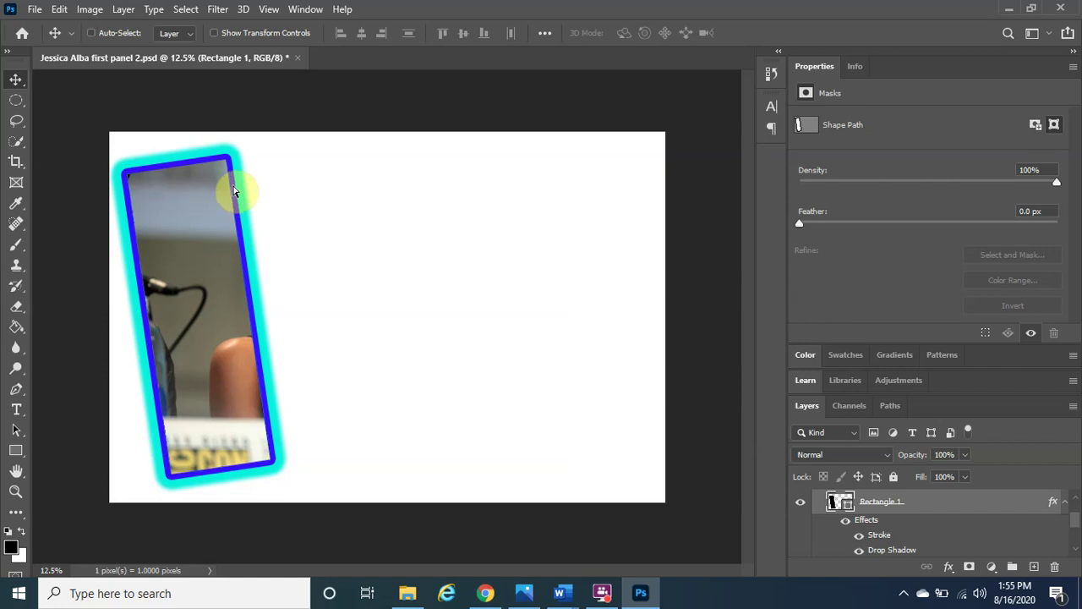
pyautogui.hotkey('ctrl', 't')
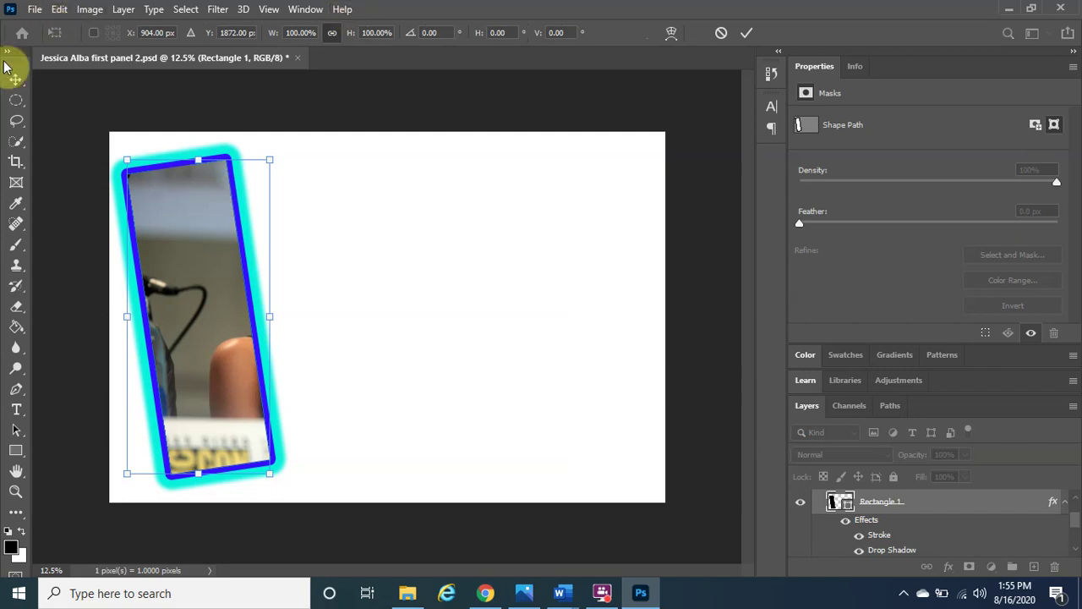
pyautogui.moveTo(190, 265); pyautogui.dragTo(380, 263)
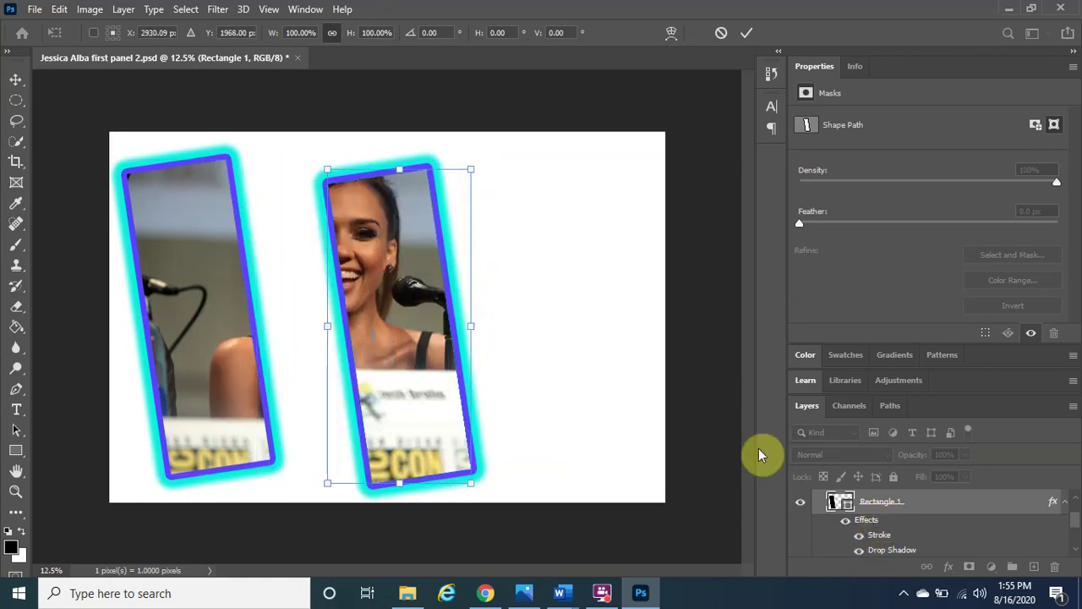
pyautogui.moveTo(418, 319); pyautogui.dragTo(258, 271)
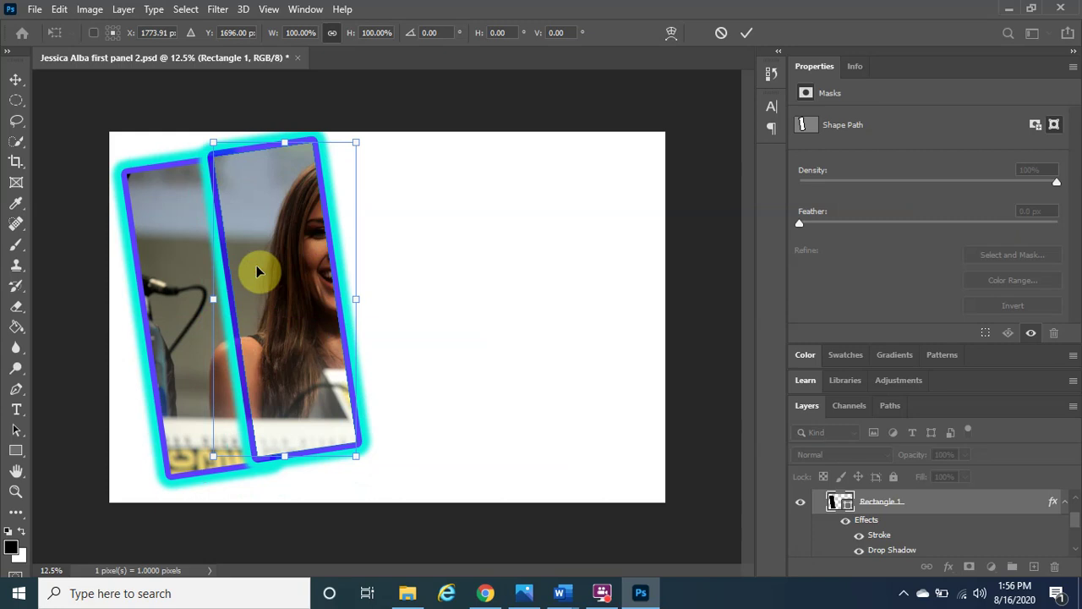
pyautogui.moveTo(277, 309); pyautogui.dragTo(283, 328)
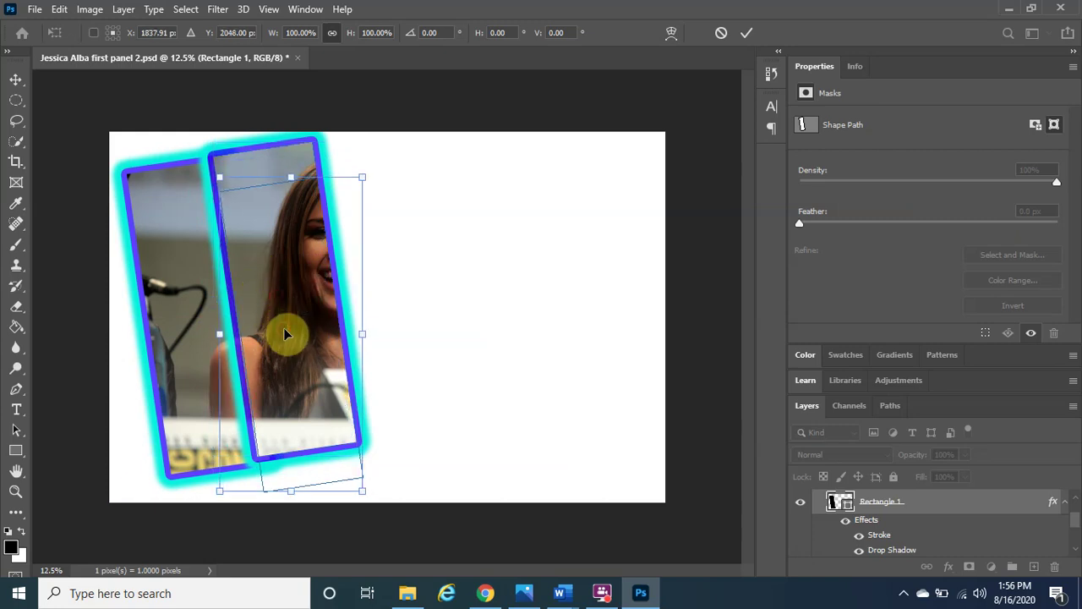
pyautogui.moveTo(420, 164); pyautogui.dragTo(444, 199)
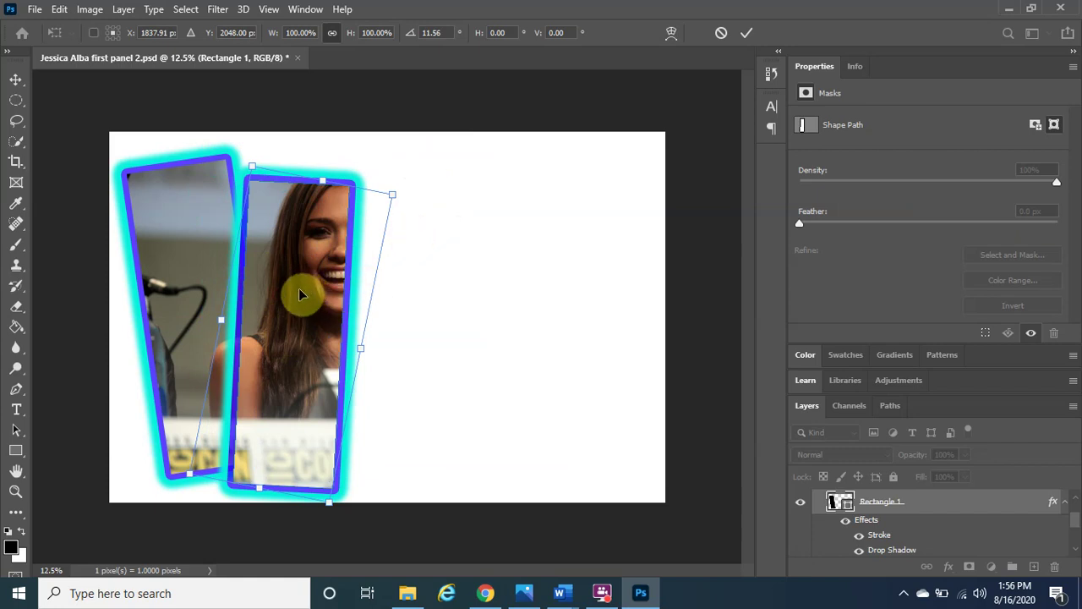
pyautogui.click(747, 32)
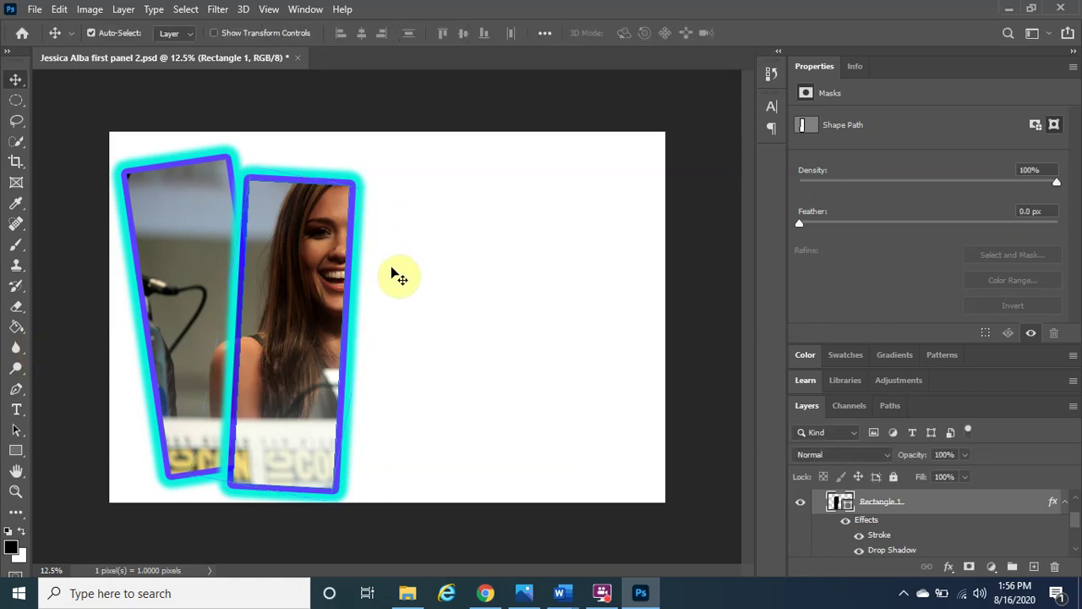
# Step: Save the document, then collapse and duplicate the Panel copy group
pyautogui.scroll(2, 1052, 552)
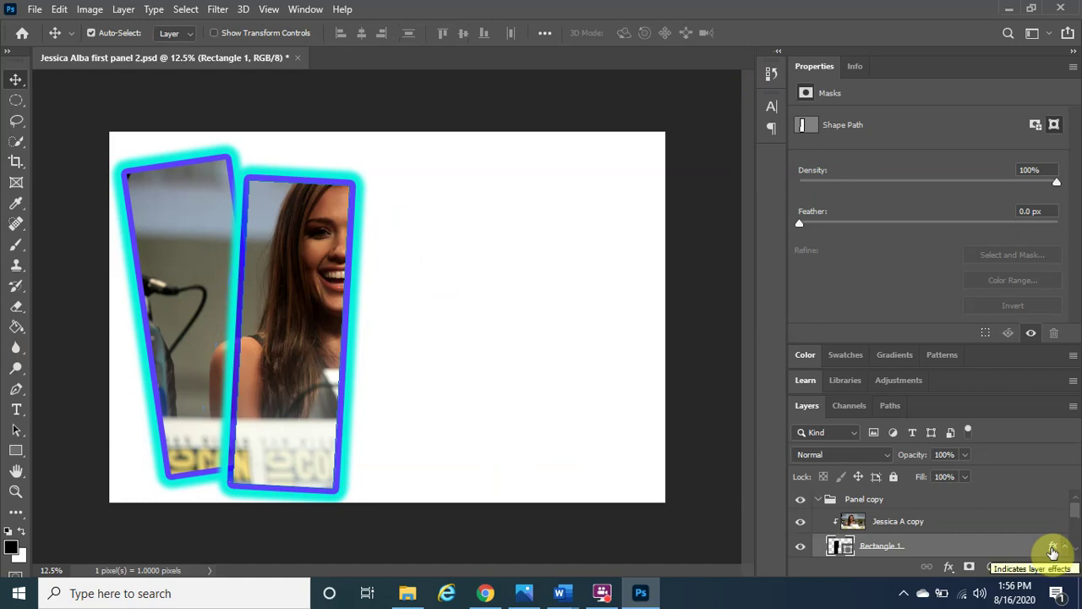
pyautogui.hotkey('ctrl', 's')
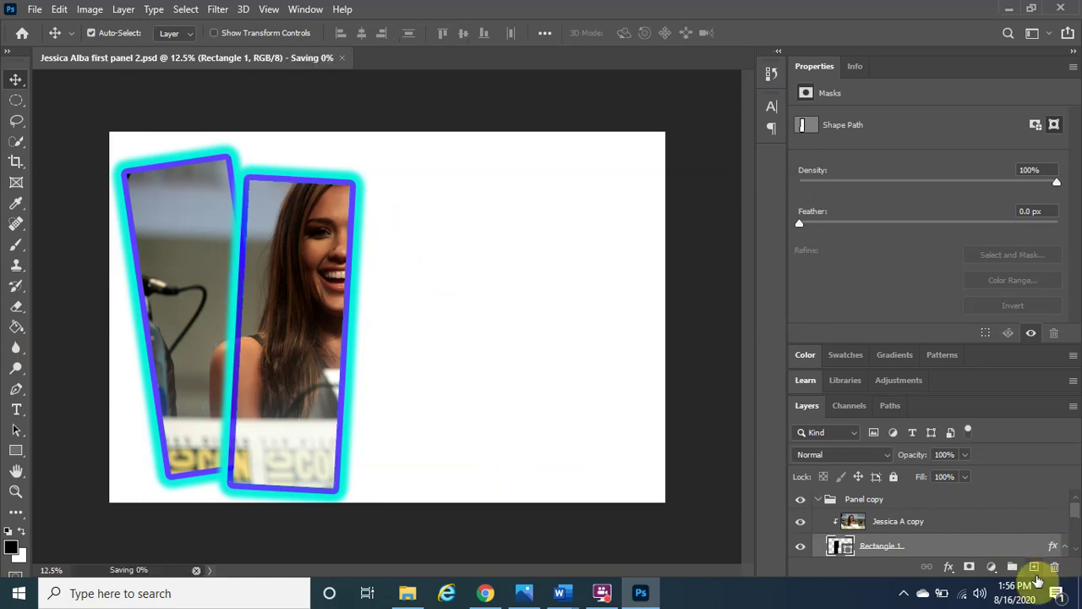
pyautogui.click(817, 500)
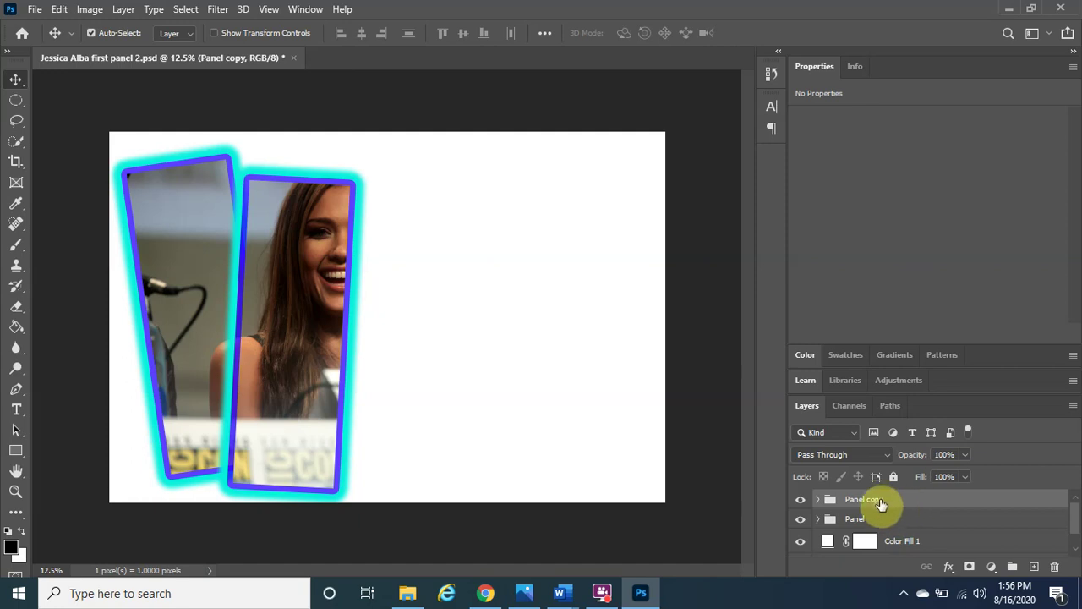
pyautogui.moveTo(881, 502); pyautogui.dragTo(1028, 560)
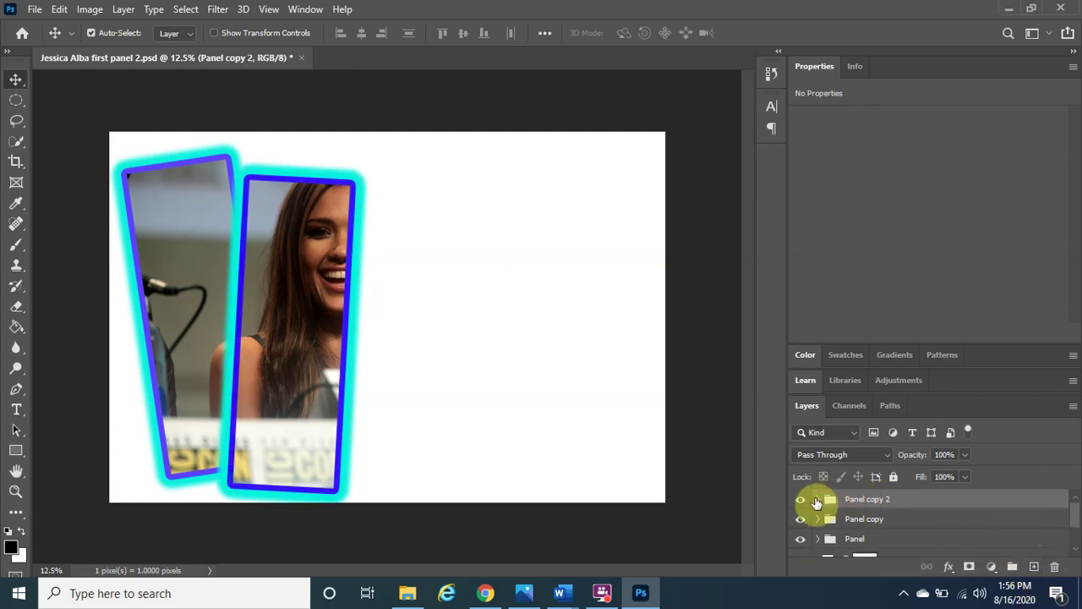
# Step: Transform Rectangle 1 in the Panel copy 2 group, placing it over the woman's face and scaling it to about 132% width and 102% height
pyautogui.click(815, 502)
pyautogui.click(845, 548)
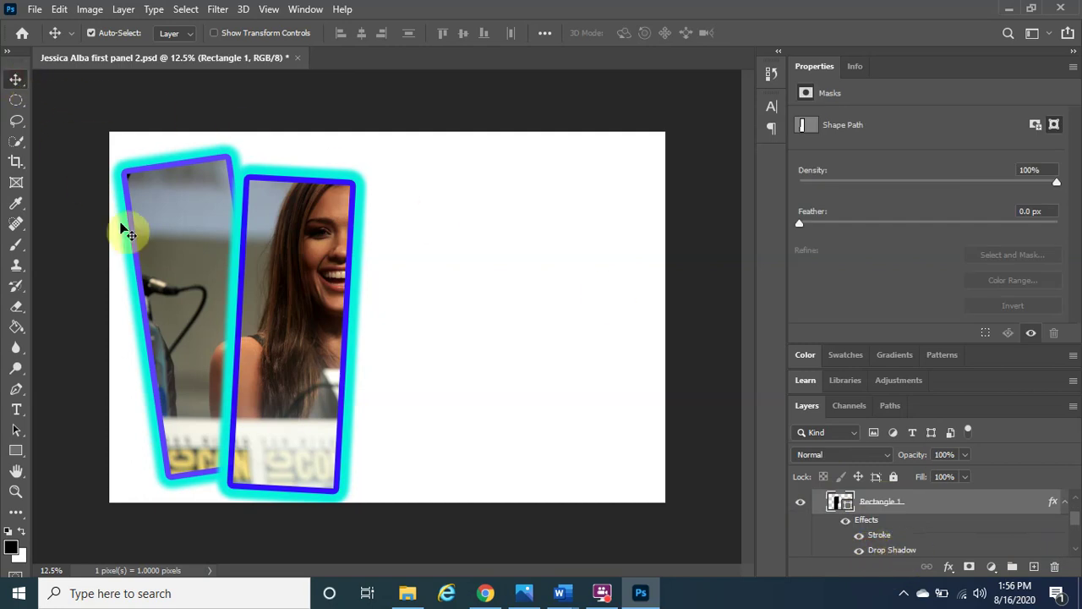
pyautogui.moveTo(196, 321); pyautogui.dragTo(199, 304)
pyautogui.hotkey('ctrl', 't')
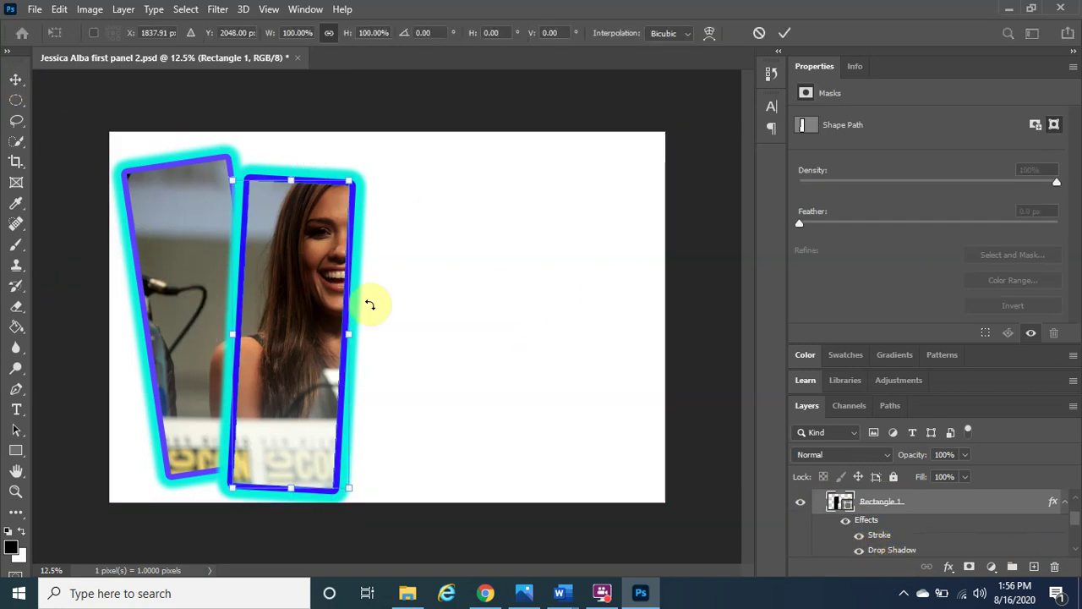
pyautogui.moveTo(310, 299); pyautogui.dragTo(350, 267)
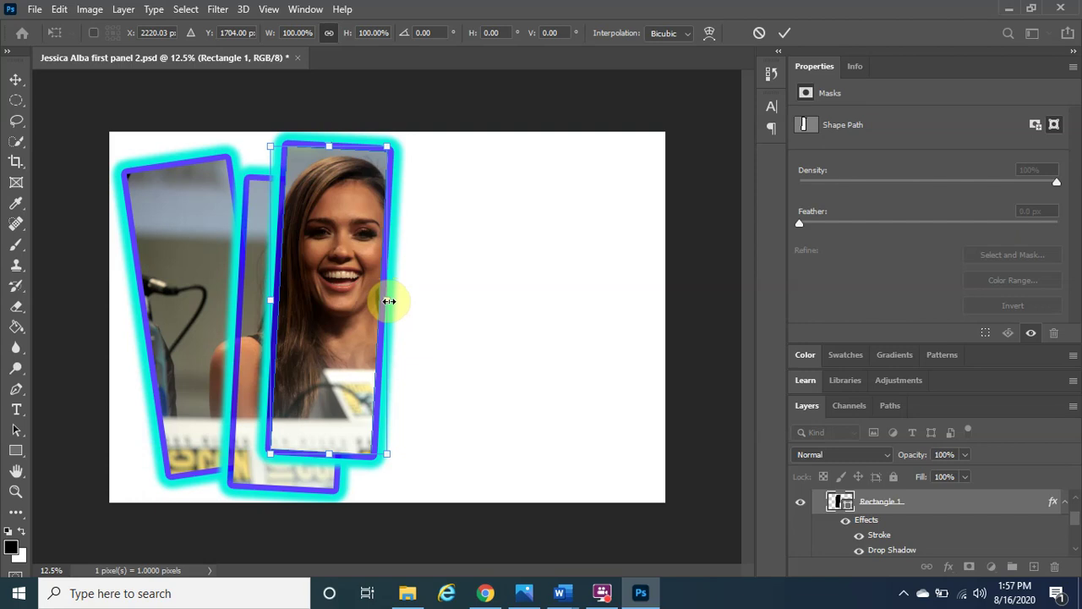
pyautogui.moveTo(389, 301); pyautogui.dragTo(466, 320)
pyautogui.moveTo(376, 334); pyautogui.dragTo(344, 340)
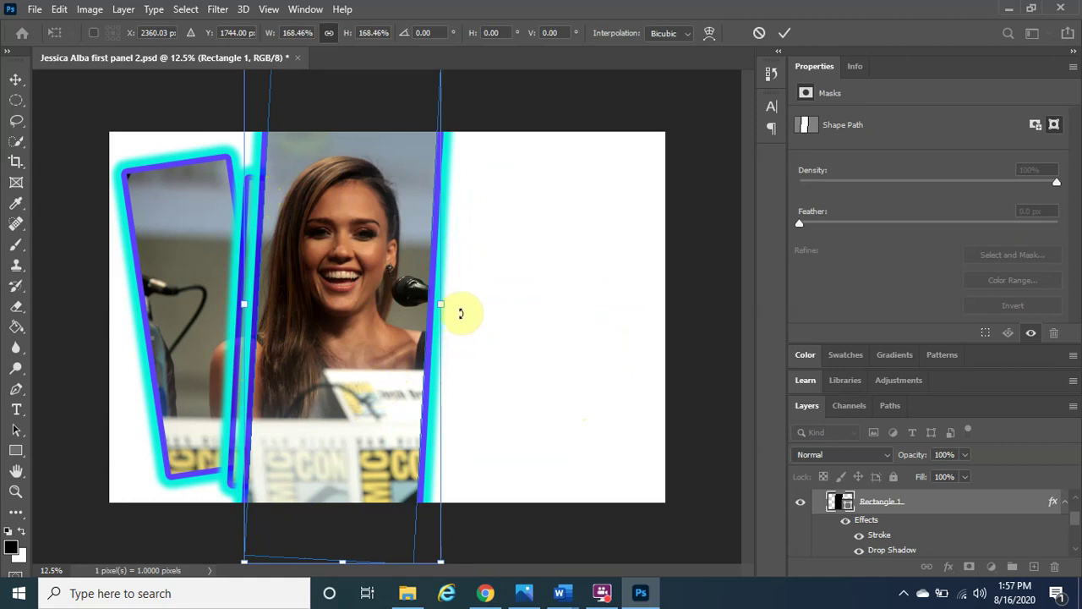
pyautogui.moveTo(437, 304); pyautogui.dragTo(358, 314)
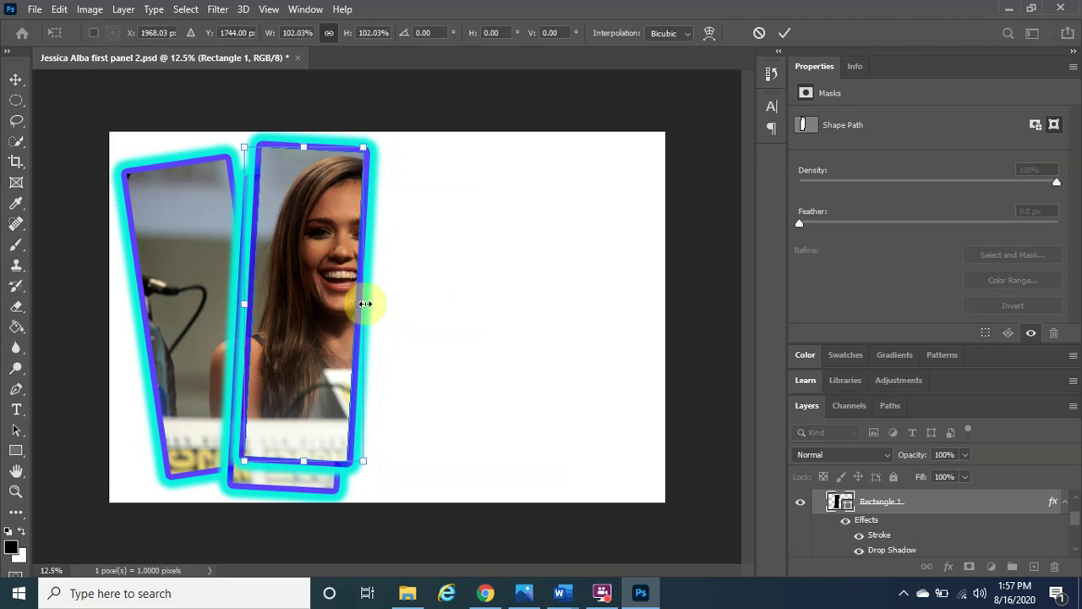
pyautogui.moveTo(369, 302); pyautogui.dragTo(400, 301)
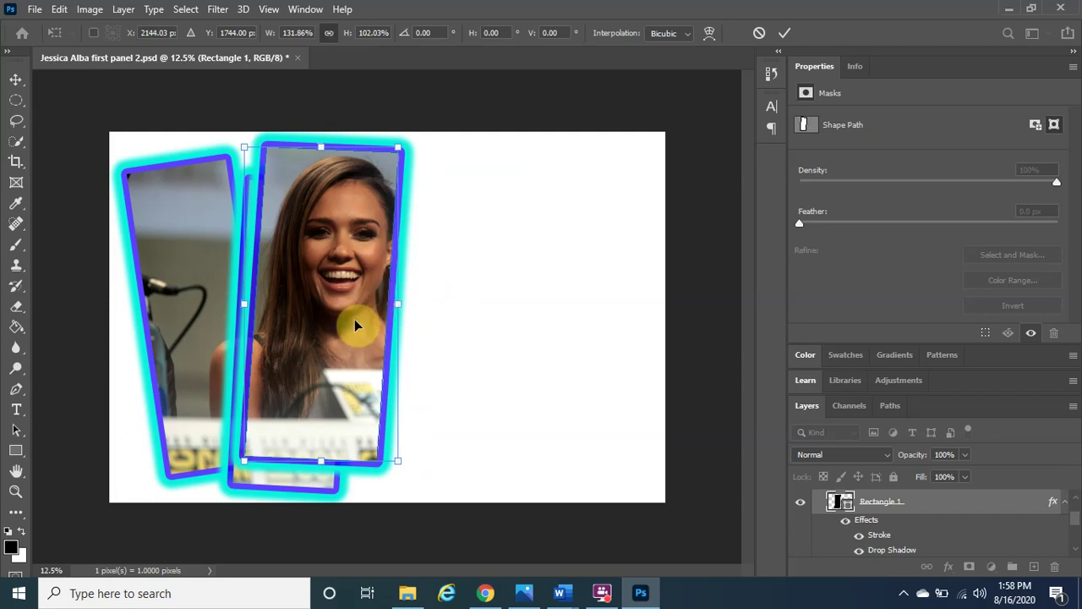
pyautogui.moveTo(327, 330)
pyautogui.mouseDown()
pyautogui.moveTo(353, 329)
pyautogui.moveTo(339, 330)
pyautogui.mouseUp()
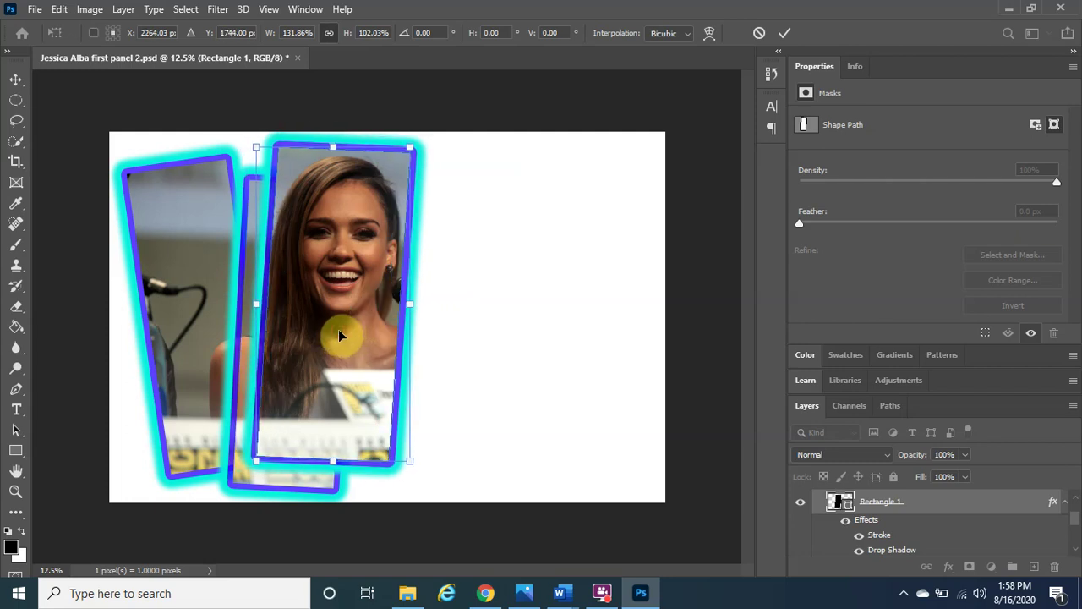
# Step: Rotate the face panel about 12.7° clockwise, nudge it to frame the woman's face and hair, and apply the transform
pyautogui.moveTo(510, 150); pyautogui.dragTo(525, 190)
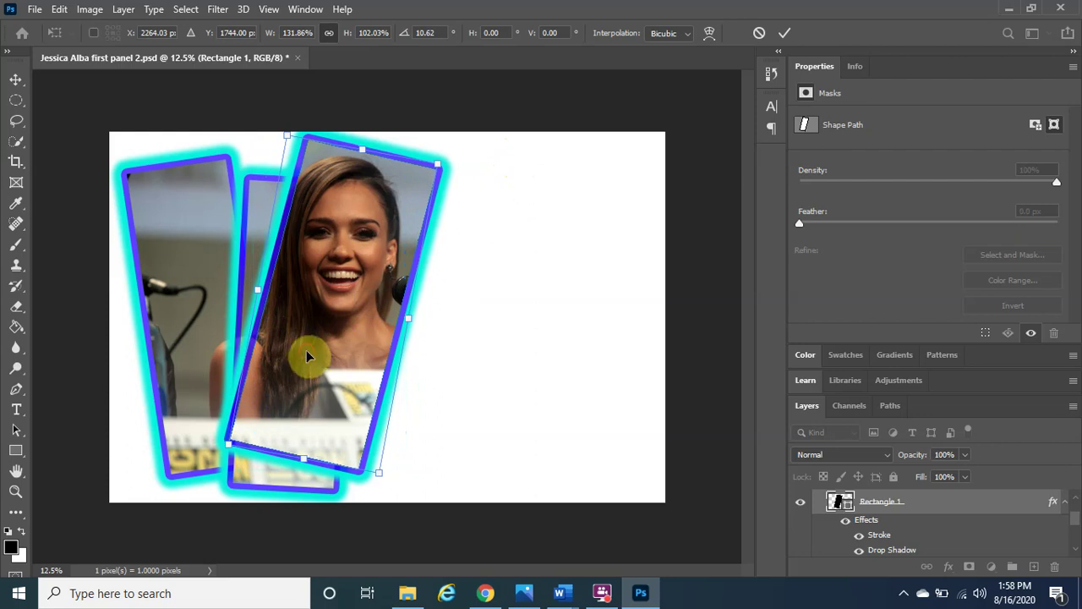
pyautogui.moveTo(306, 350); pyautogui.dragTo(296, 357)
pyautogui.moveTo(582, 225); pyautogui.dragTo(587, 235)
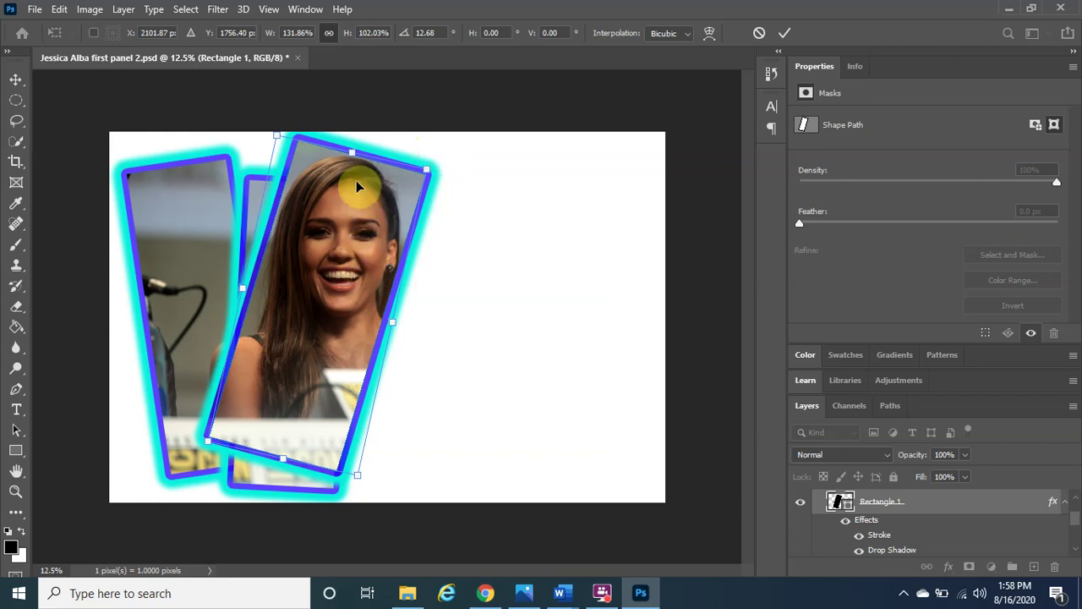
pyautogui.moveTo(346, 203); pyautogui.dragTo(347, 200)
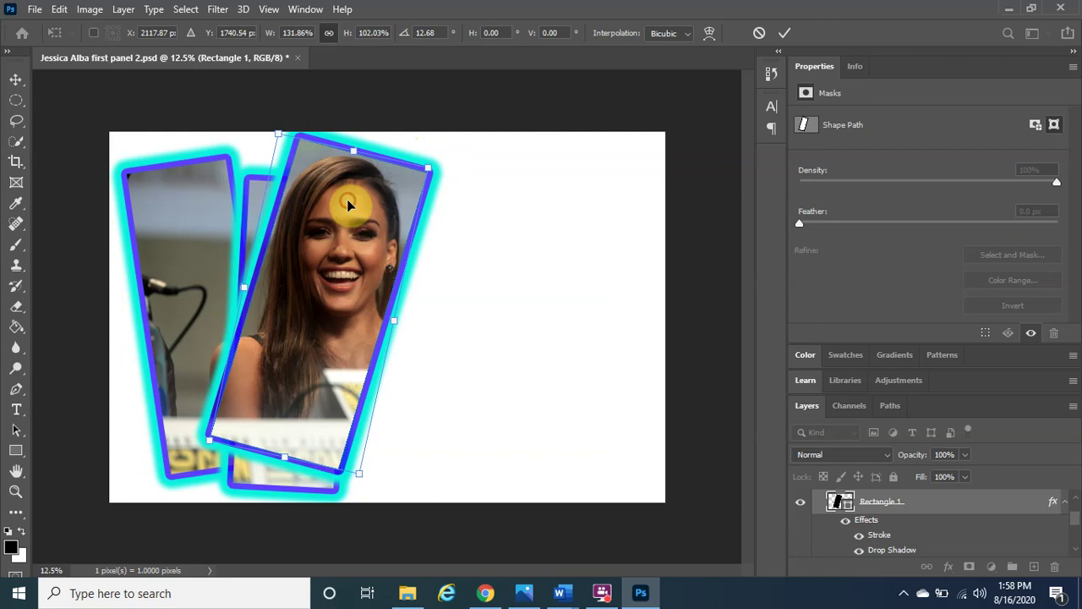
pyautogui.click(783, 33)
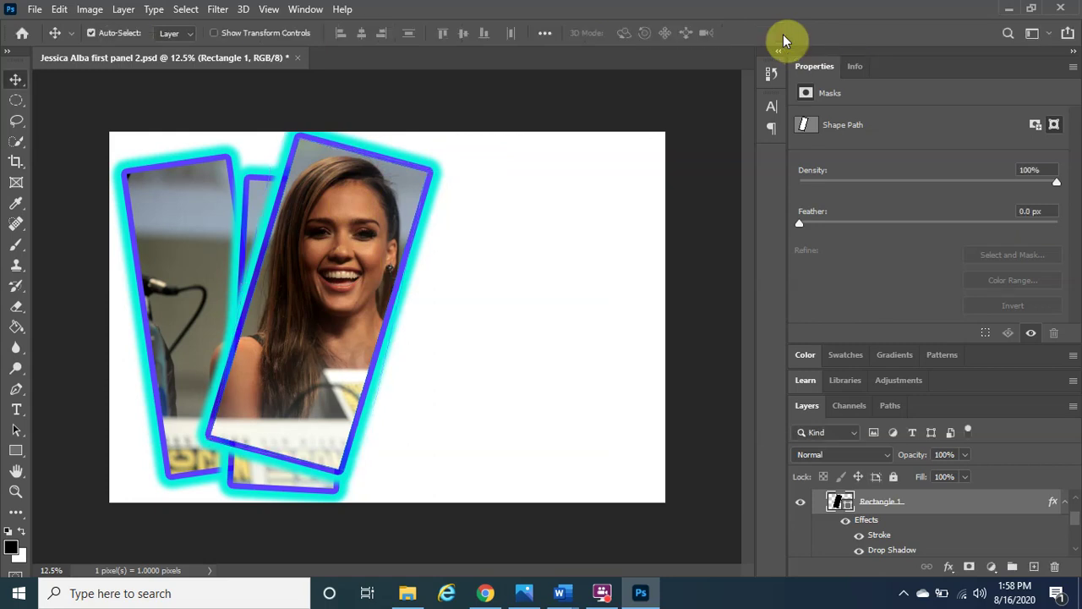
# Step: Collapse the Panel copy 2 group and duplicate it
pyautogui.scroll(2, 964, 545)
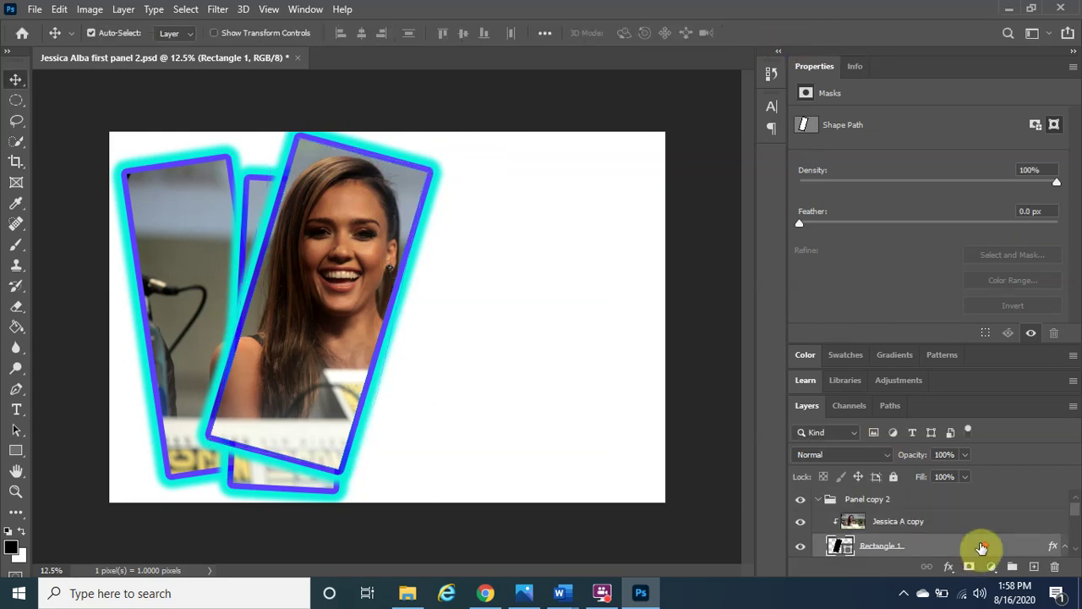
pyautogui.click(820, 501)
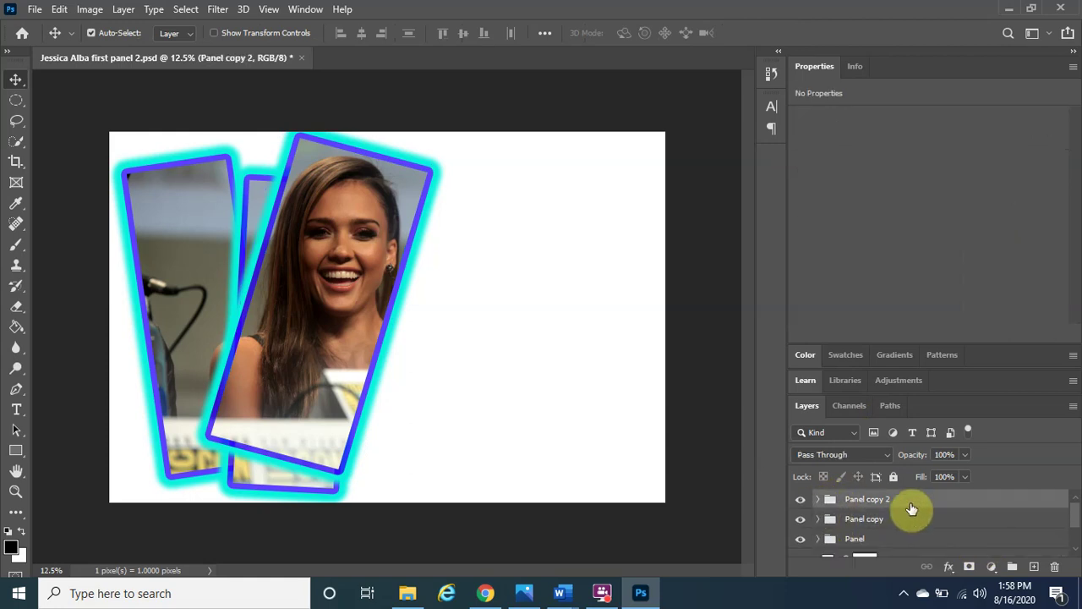
pyautogui.moveTo(918, 502); pyautogui.dragTo(1034, 566)
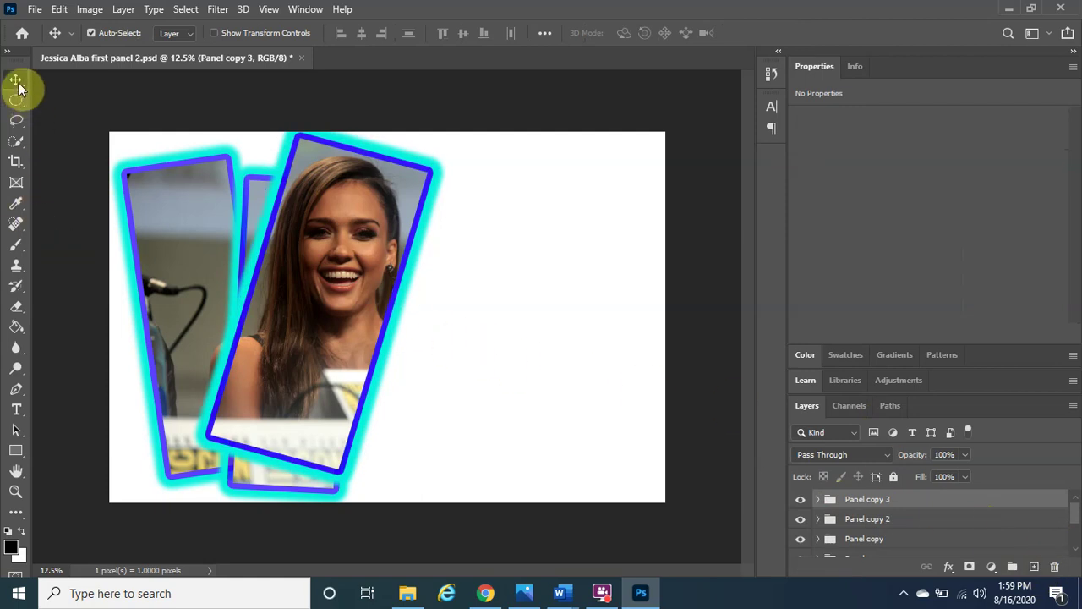
# Step: Transform Rectangle 1 in the Panel copy 3 group, moving it right of the face panel's position and narrowing it to about 86% width
pyautogui.hotkey('ctrl', 't')
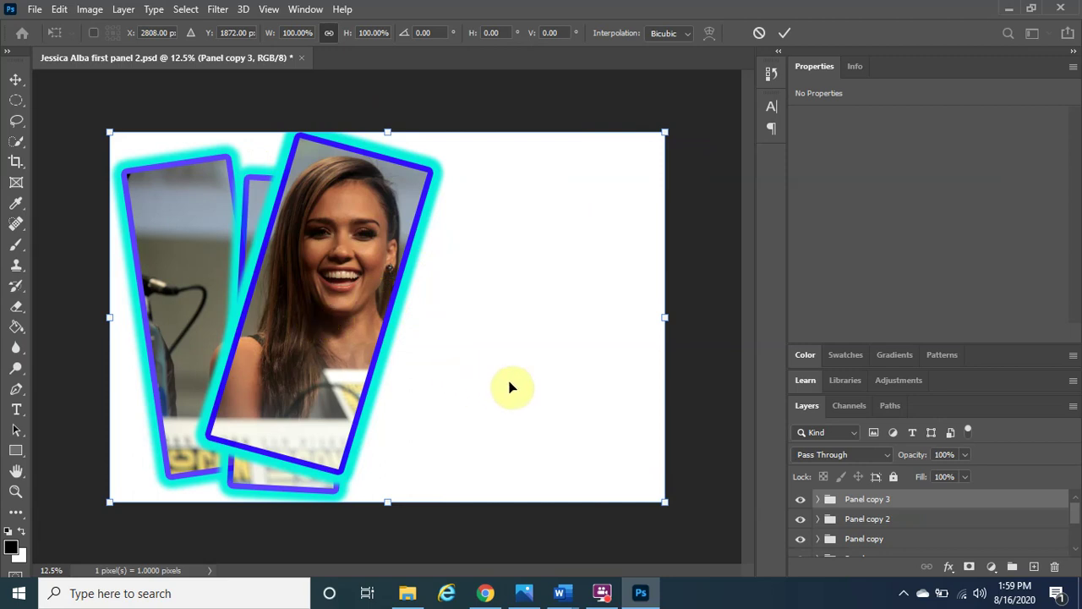
pyautogui.click(818, 500)
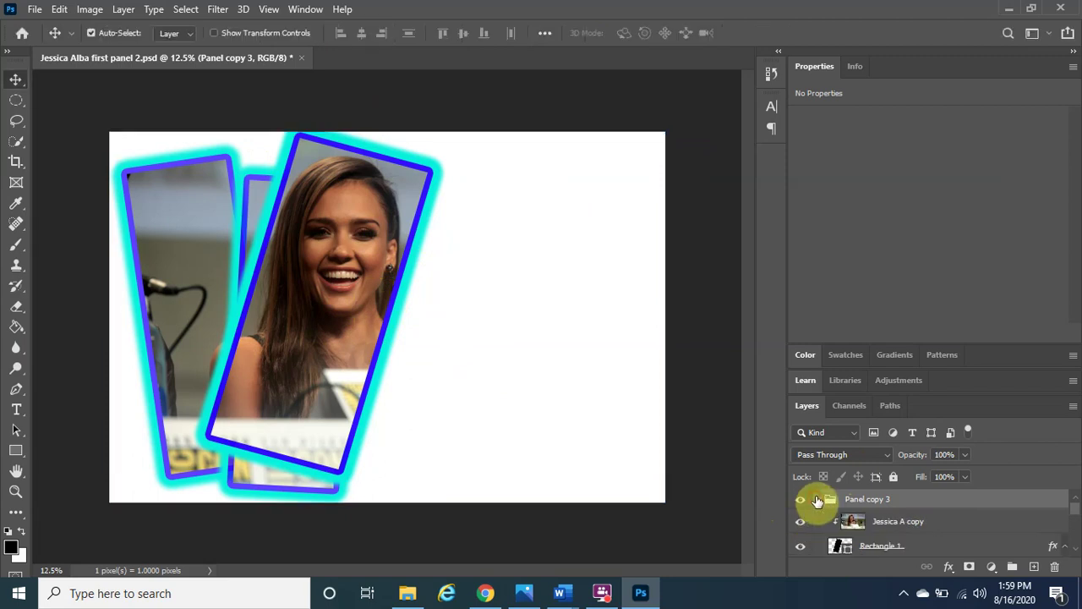
pyautogui.click(876, 549)
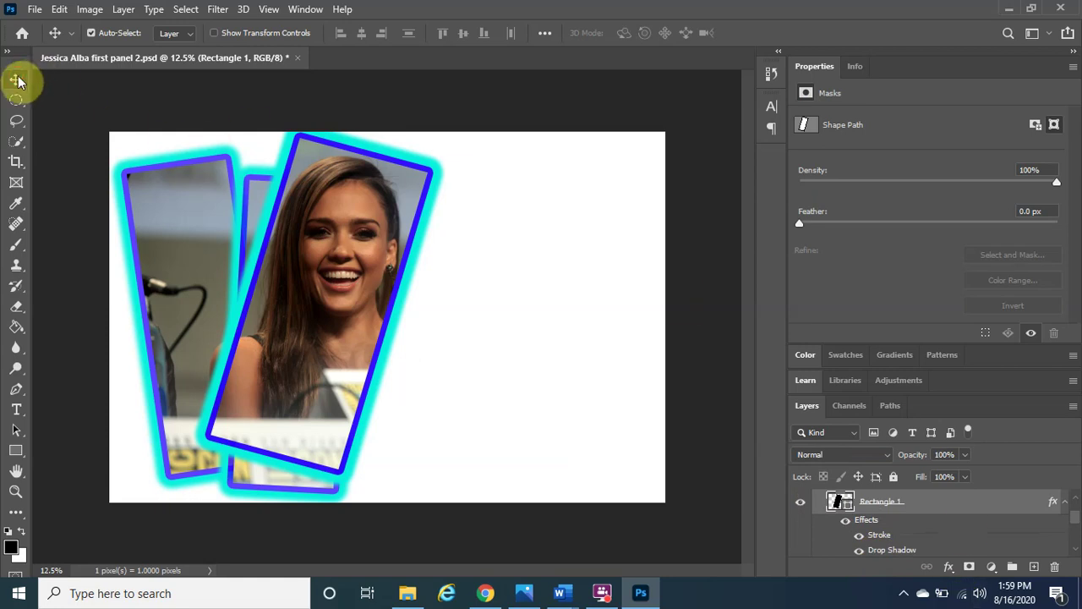
pyautogui.press('ctrl')
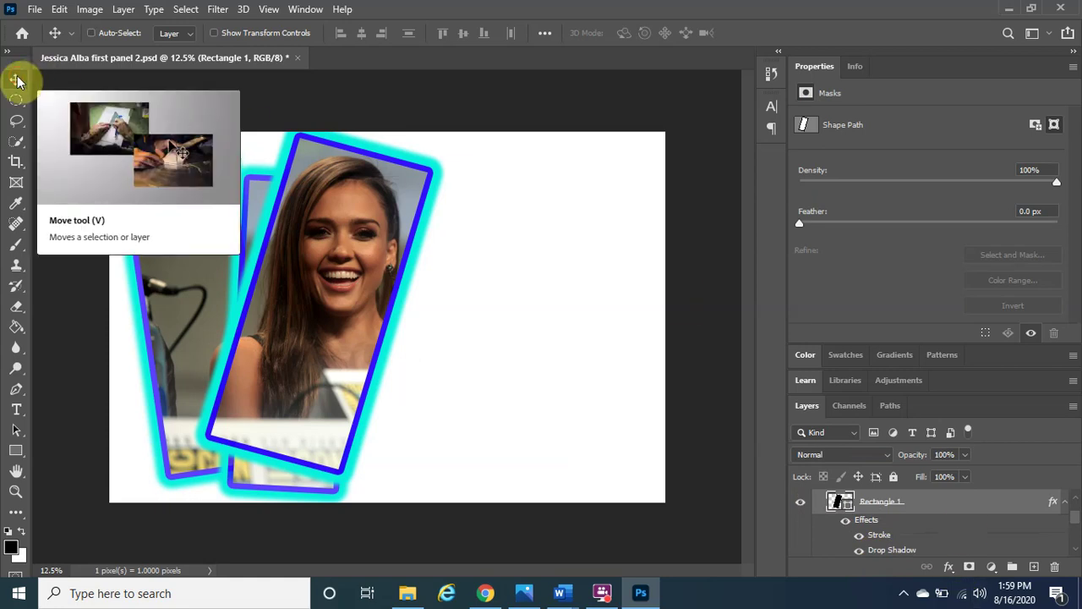
pyautogui.hotkey('ctrl', 't')
pyautogui.moveTo(307, 231); pyautogui.dragTo(387, 219)
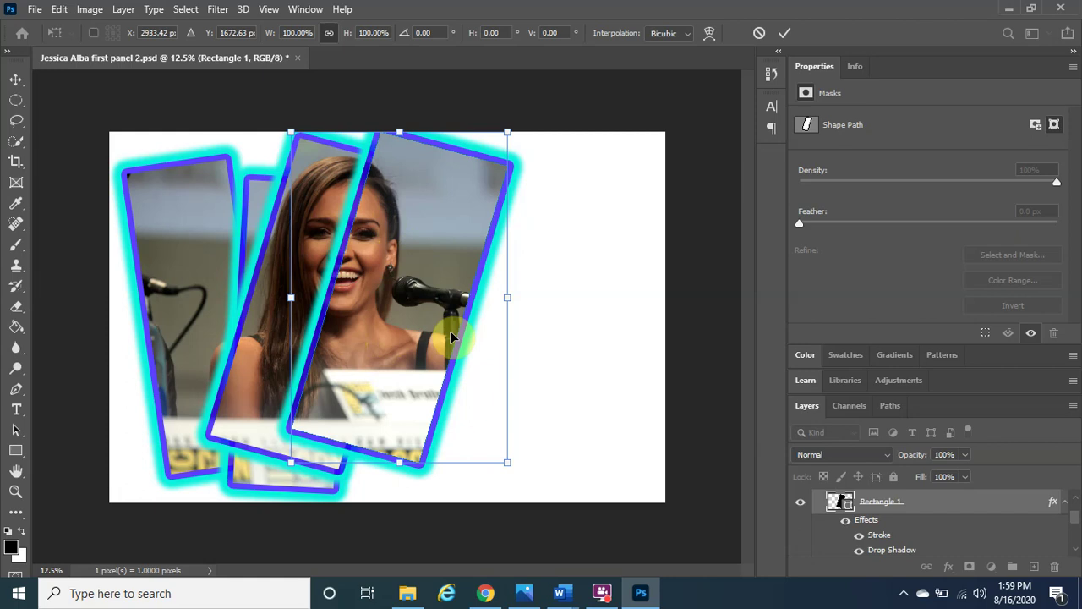
pyautogui.moveTo(508, 295); pyautogui.dragTo(479, 299)
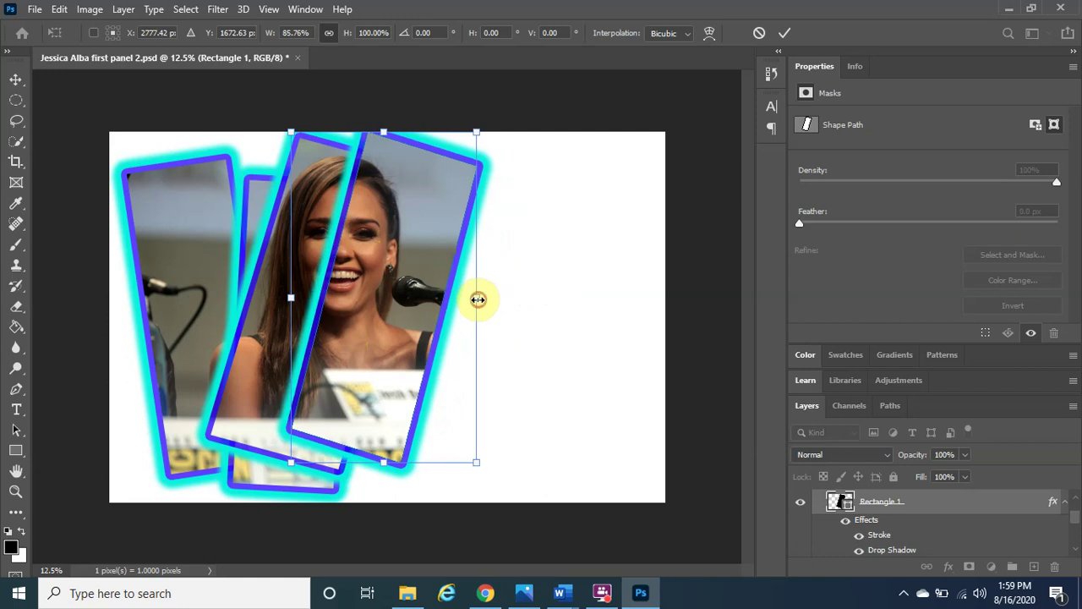
# Step: Move the narrowed panel down and right to frame the microphone, rotate it about 14.3°, and apply the transform
pyautogui.moveTo(400, 297); pyautogui.dragTo(450, 406)
pyautogui.moveTo(620, 462); pyautogui.dragTo(568, 481)
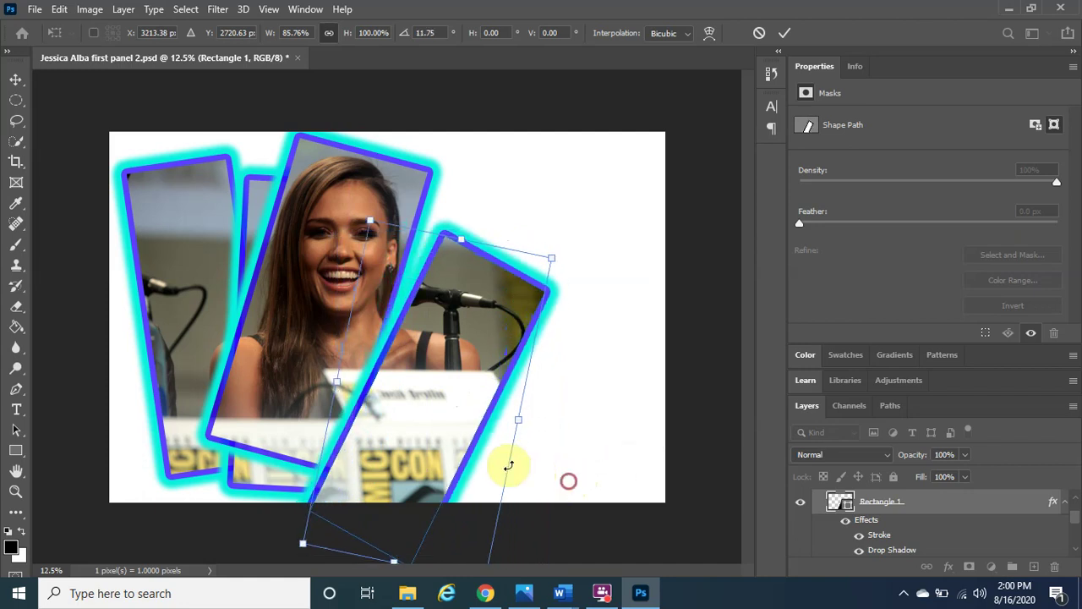
pyautogui.moveTo(405, 427); pyautogui.dragTo(401, 417)
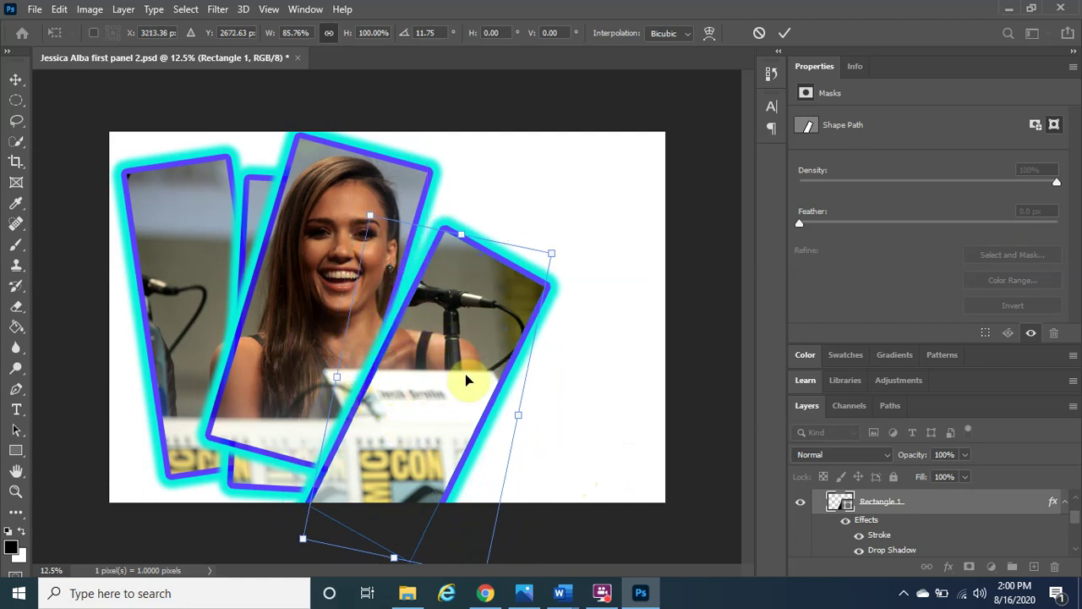
pyautogui.moveTo(448, 349); pyautogui.dragTo(471, 300)
pyautogui.moveTo(605, 252); pyautogui.dragTo(598, 245)
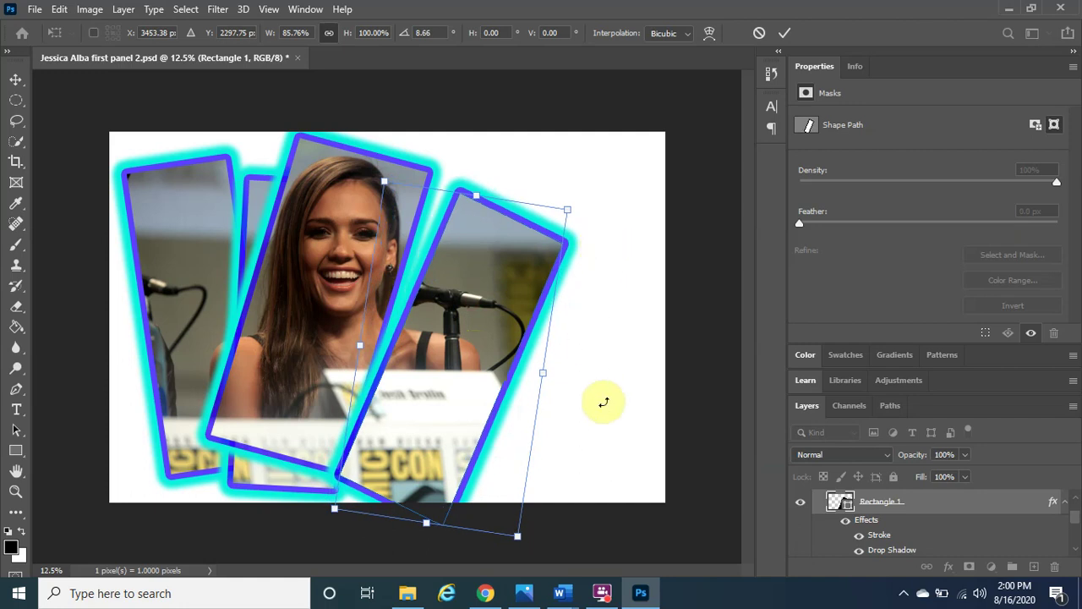
pyautogui.moveTo(601, 221); pyautogui.dragTo(592, 204)
pyautogui.moveTo(628, 280); pyautogui.dragTo(633, 317)
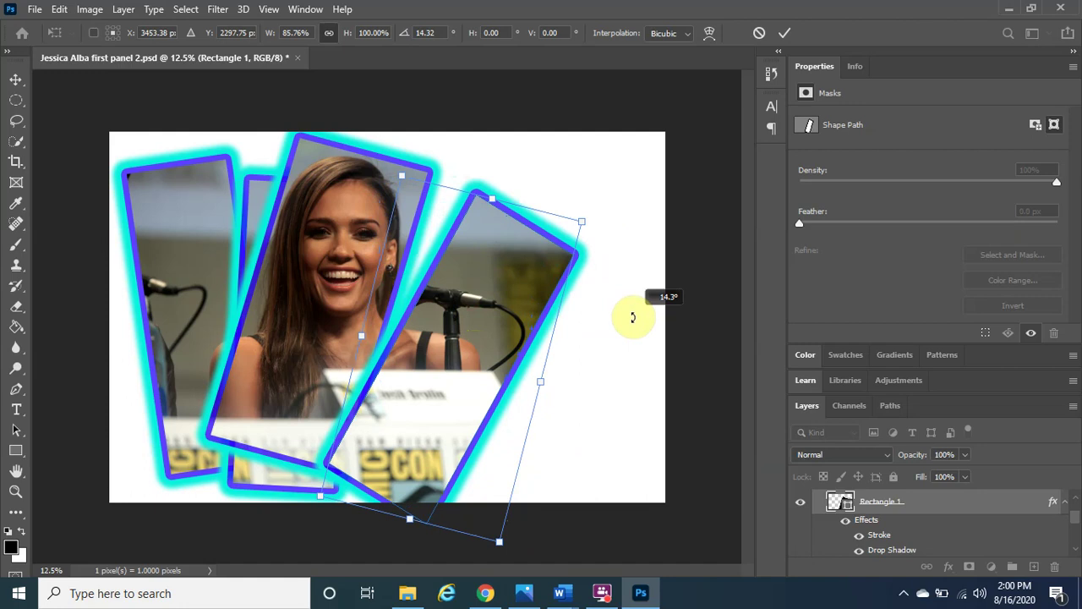
pyautogui.click(785, 30)
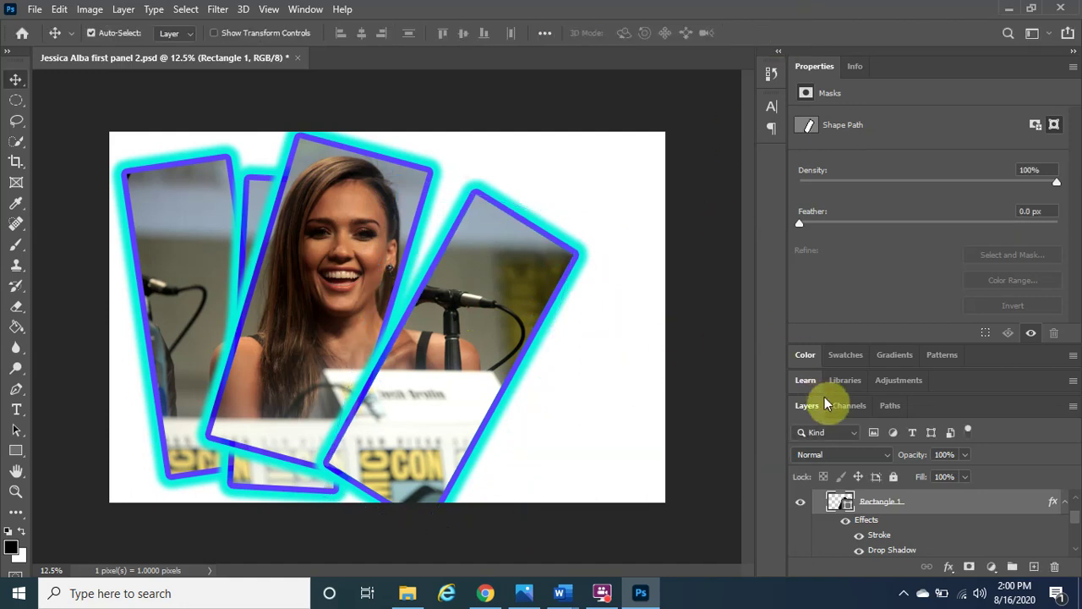
# Step: Collapse the Panel copy 3 group and duplicate it
pyautogui.scroll(1, 990, 550)
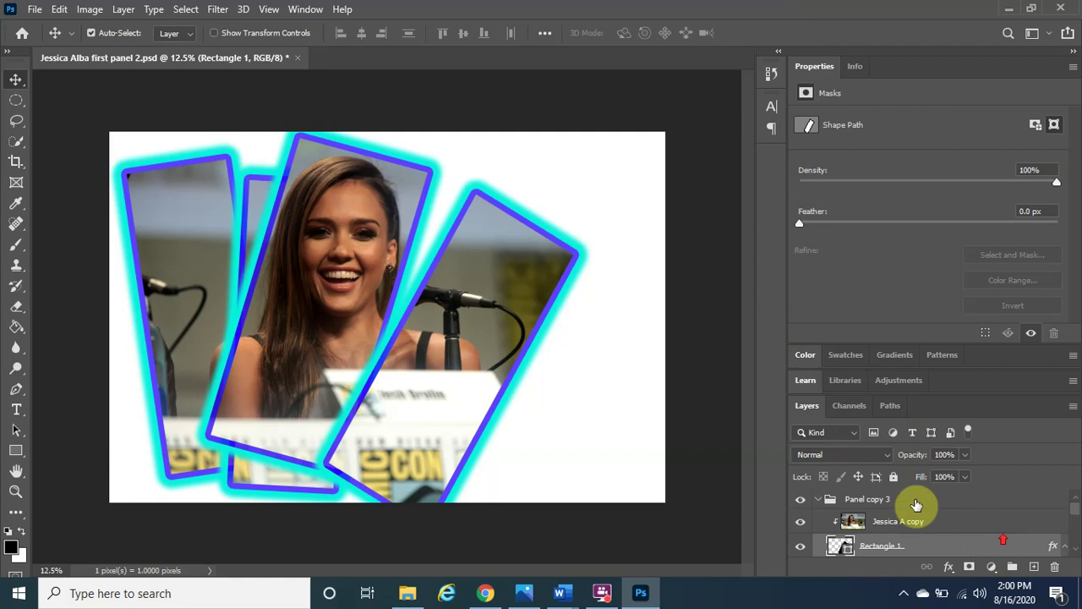
pyautogui.click(820, 500)
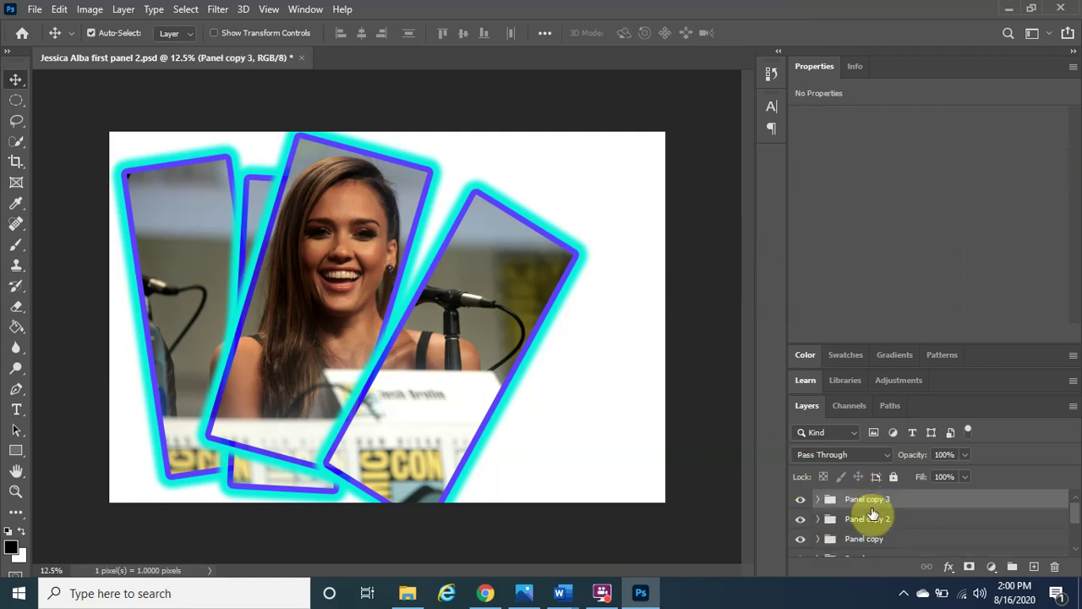
pyautogui.moveTo(906, 502); pyautogui.dragTo(1034, 559)
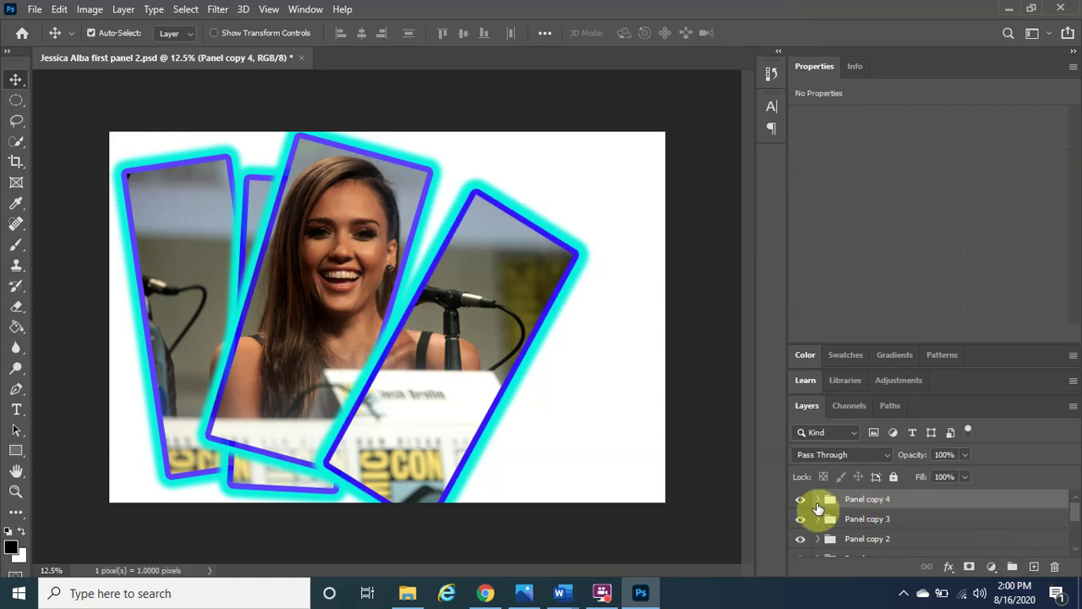
# Step: Transform Rectangle 1 in the Panel copy 4 group, moving it toward the canvas's right edge and rotating it about -38.8°
pyautogui.click(818, 501)
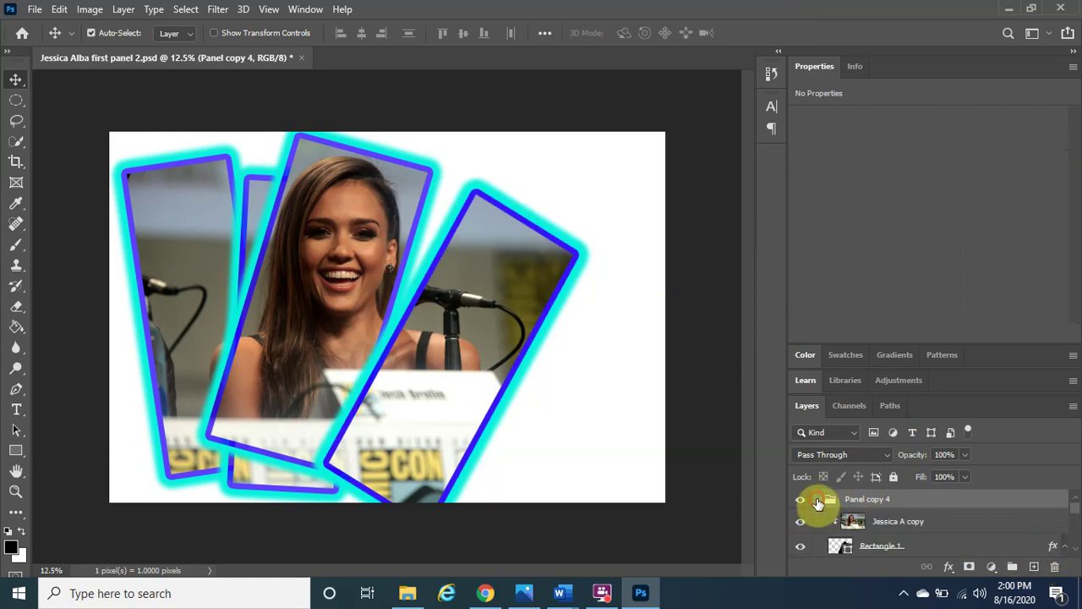
pyautogui.click(870, 548)
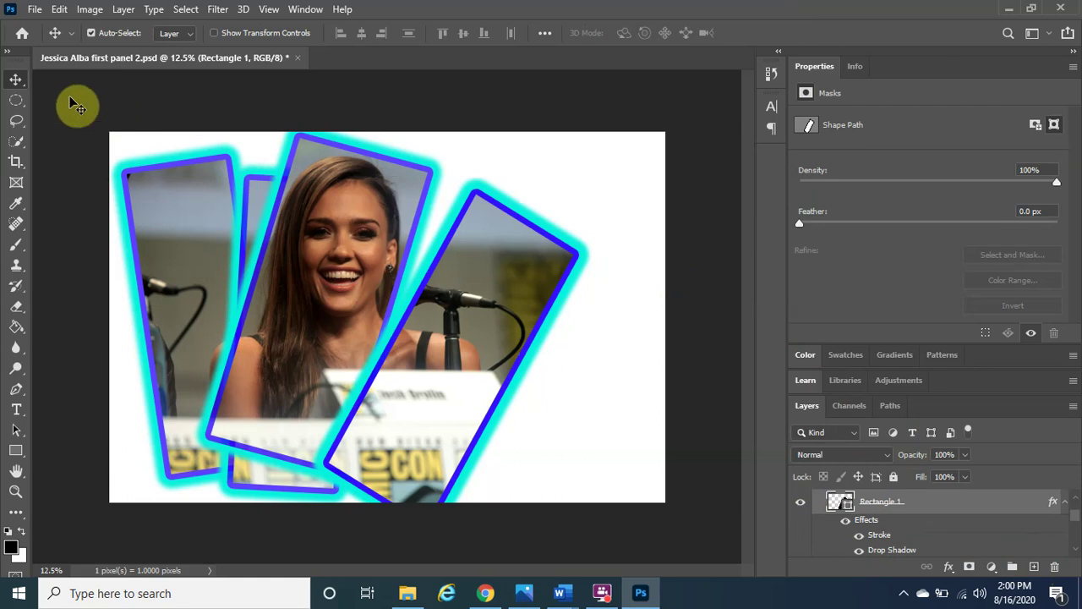
pyautogui.click(21, 85)
pyautogui.hotkey('ctrl', 't')
pyautogui.moveTo(443, 297); pyautogui.dragTo(561, 258)
pyautogui.moveTo(641, 139); pyautogui.dragTo(502, 107)
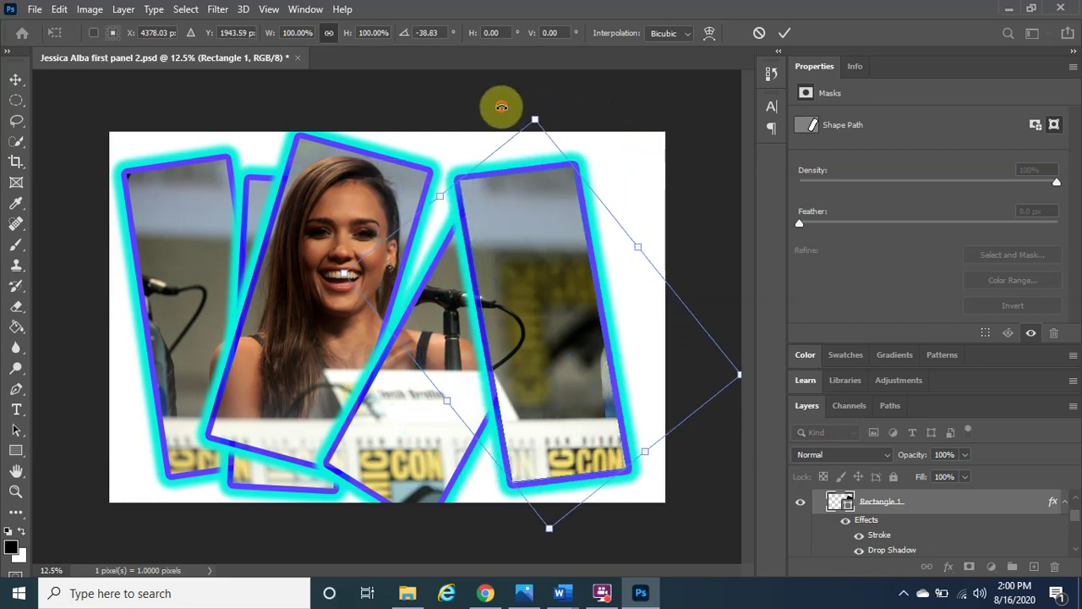
# Step: Shift the rightmost panel up to the canvas's top edge, enlarge it to about 116.5%, and apply the transform
pyautogui.moveTo(568, 433); pyautogui.dragTo(557, 399)
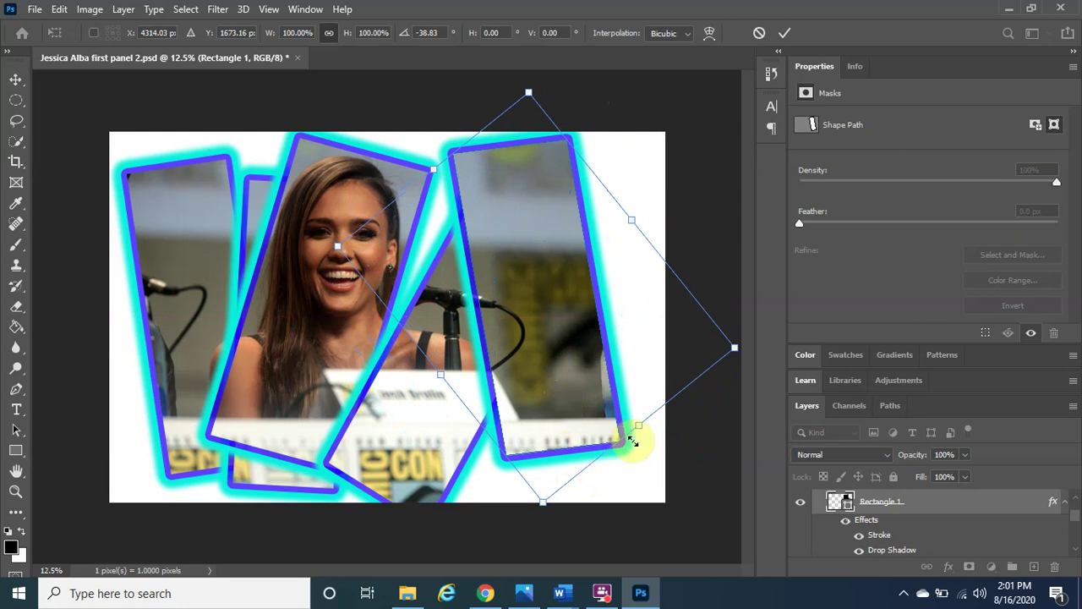
pyautogui.moveTo(638, 431); pyautogui.dragTo(662, 483)
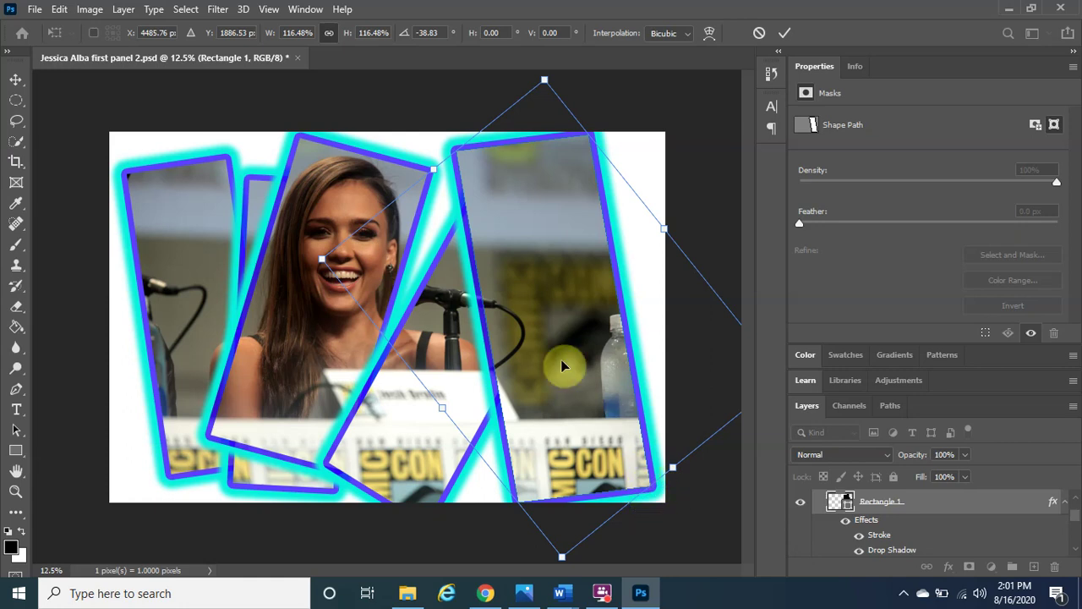
pyautogui.click(786, 34)
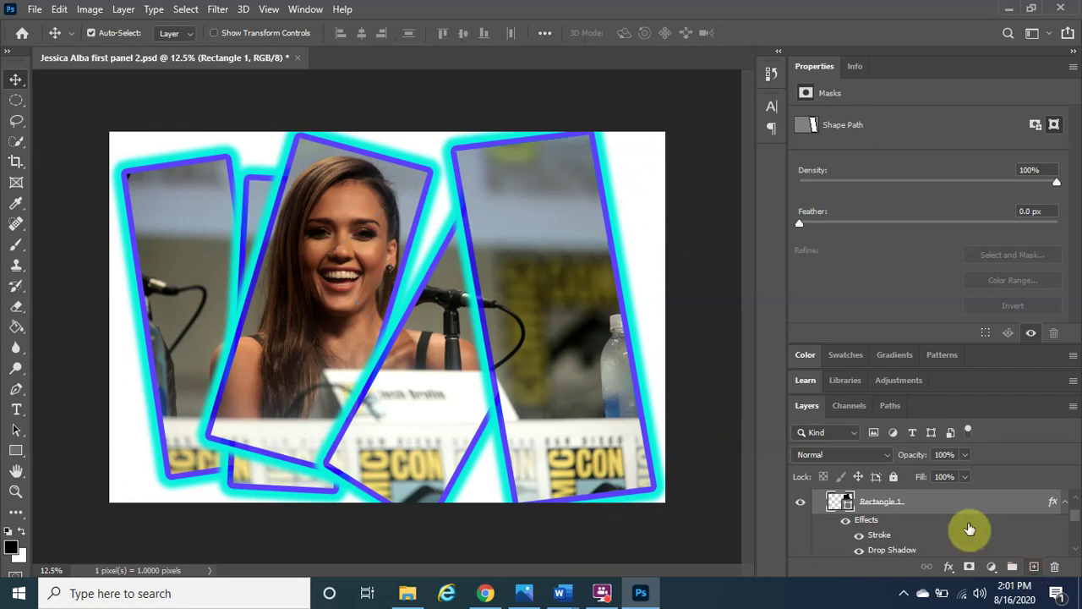
pyautogui.scroll(1, 900, 506)
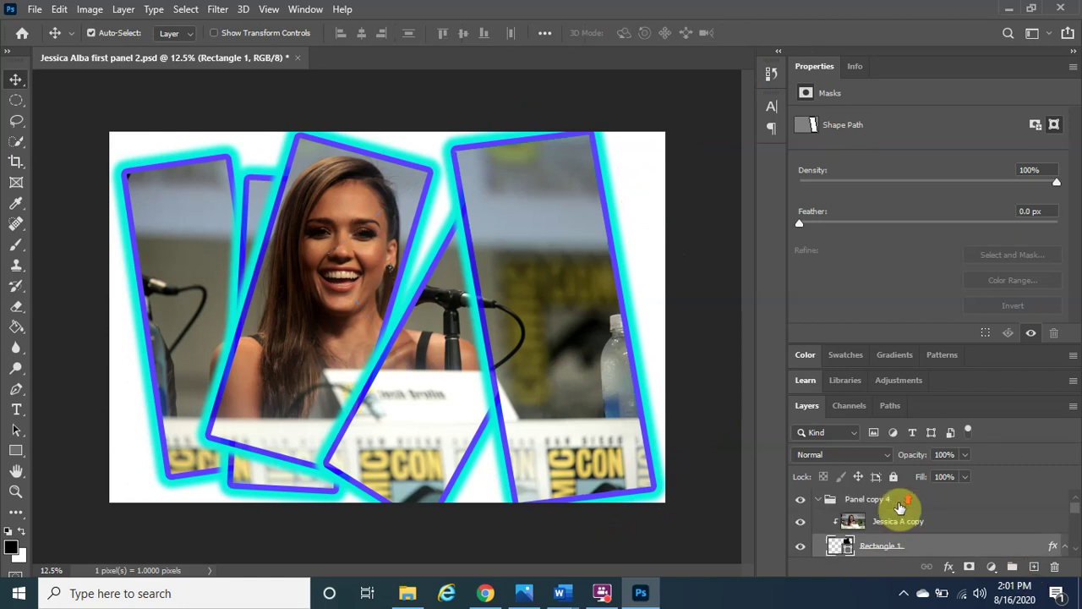
# Step: Collapse the Panel copy 4 group and duplicate it
pyautogui.click(830, 501)
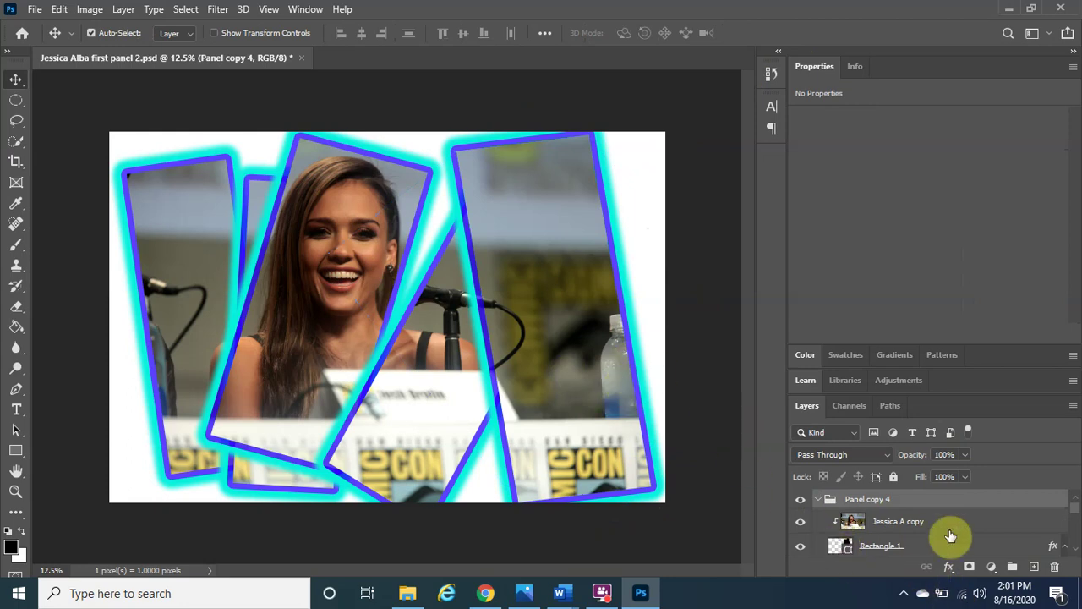
pyautogui.click(817, 501)
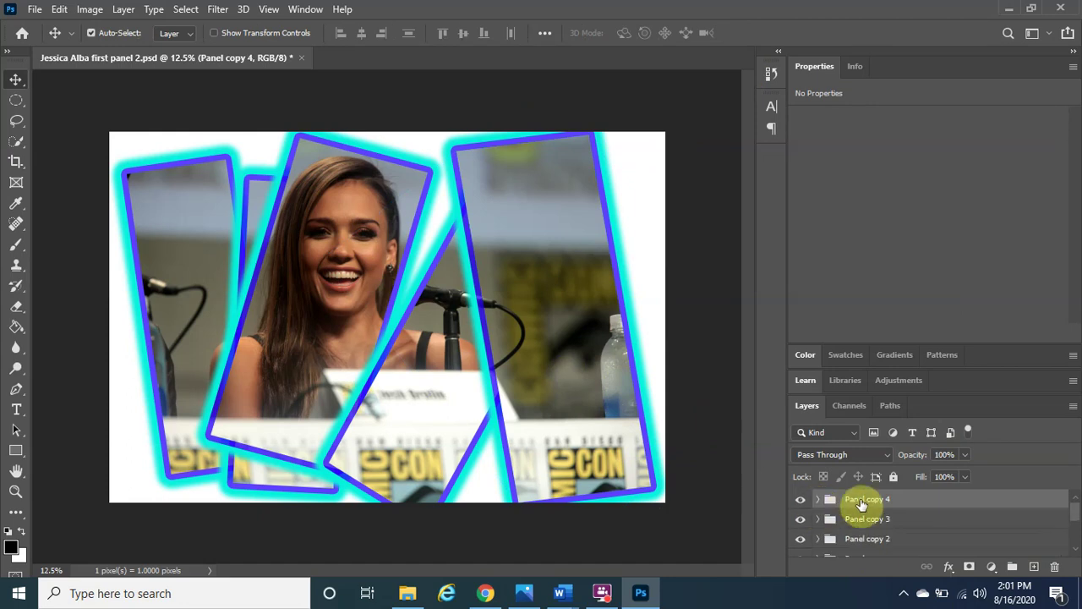
pyautogui.moveTo(890, 506); pyautogui.dragTo(1035, 566)
pyautogui.click(1053, 566)
pyautogui.click(1053, 566)
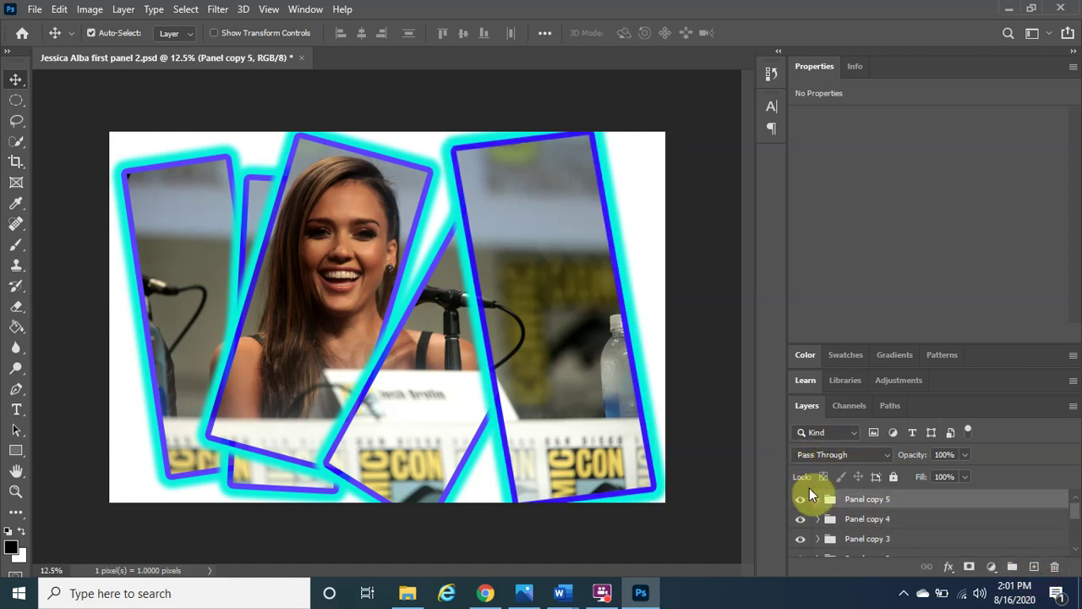
# Step: Transform Rectangle 1 in the Panel copy 5 group, moving it up and right past the canvas's right edge, and apply the transform
pyautogui.click(818, 500)
pyautogui.click(881, 545)
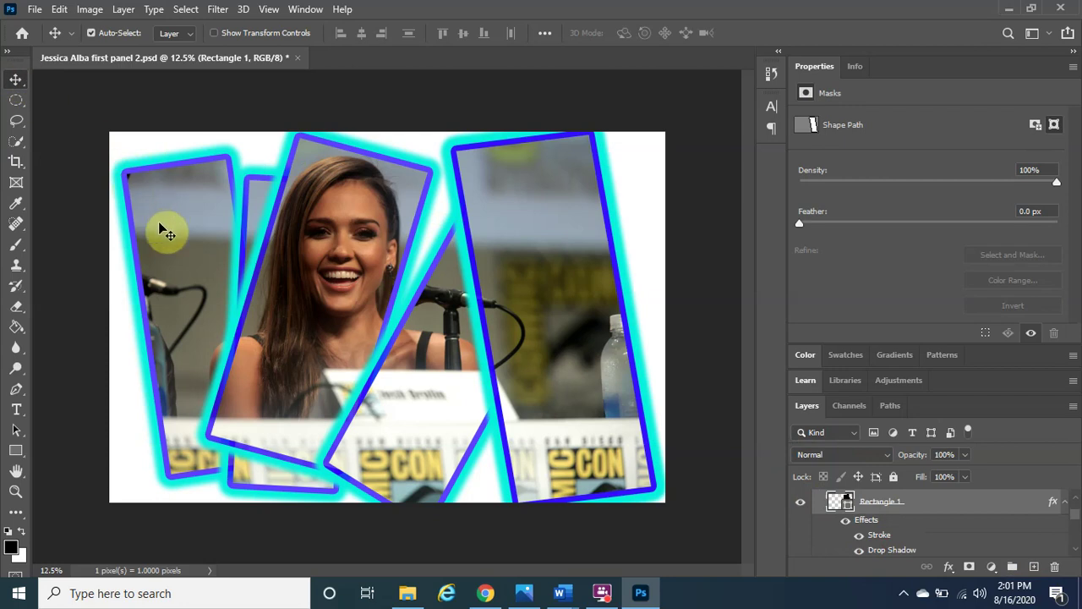
pyautogui.hotkey('ctrl', 't')
pyautogui.moveTo(575, 287); pyautogui.dragTo(651, 243)
pyautogui.moveTo(657, 358); pyautogui.dragTo(661, 356)
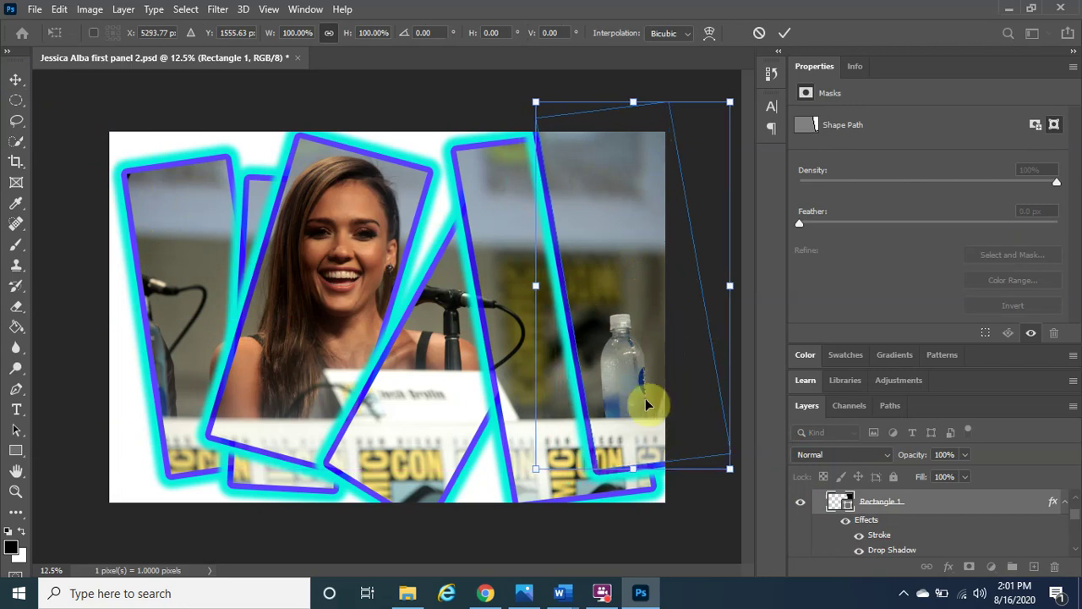
pyautogui.click(779, 32)
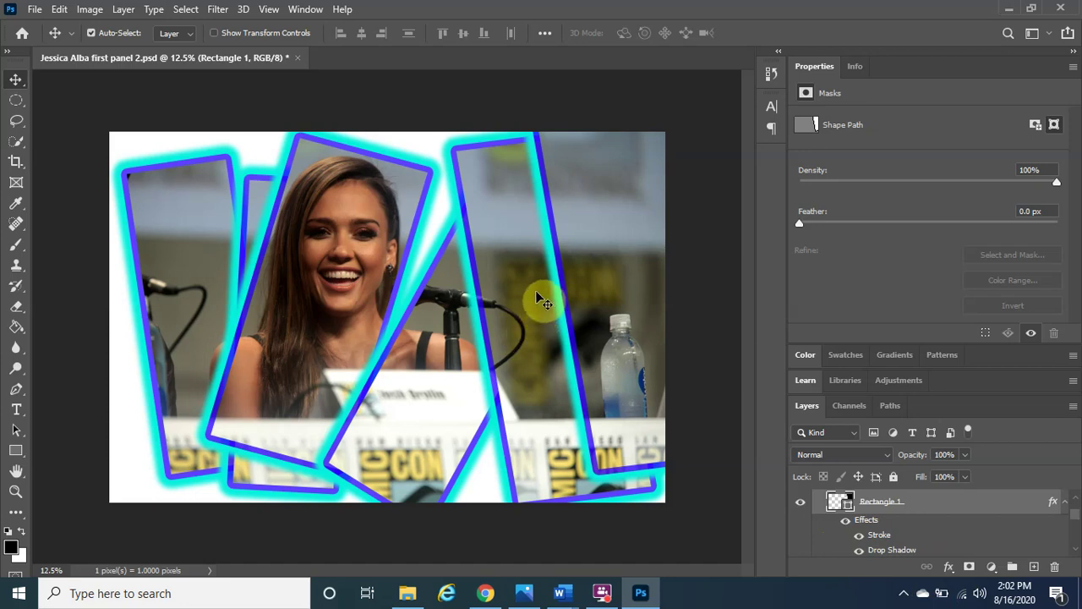
# Step: Save the document under its existing file name, Jessica Alba first panel 2.psd
pyautogui.click(34, 11)
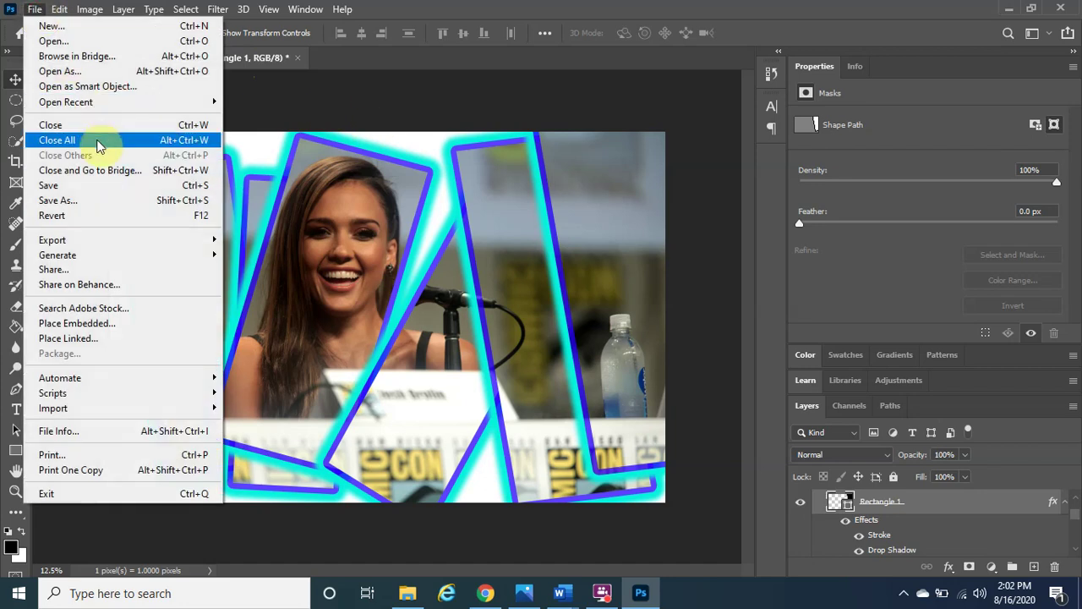
pyautogui.click(109, 189)
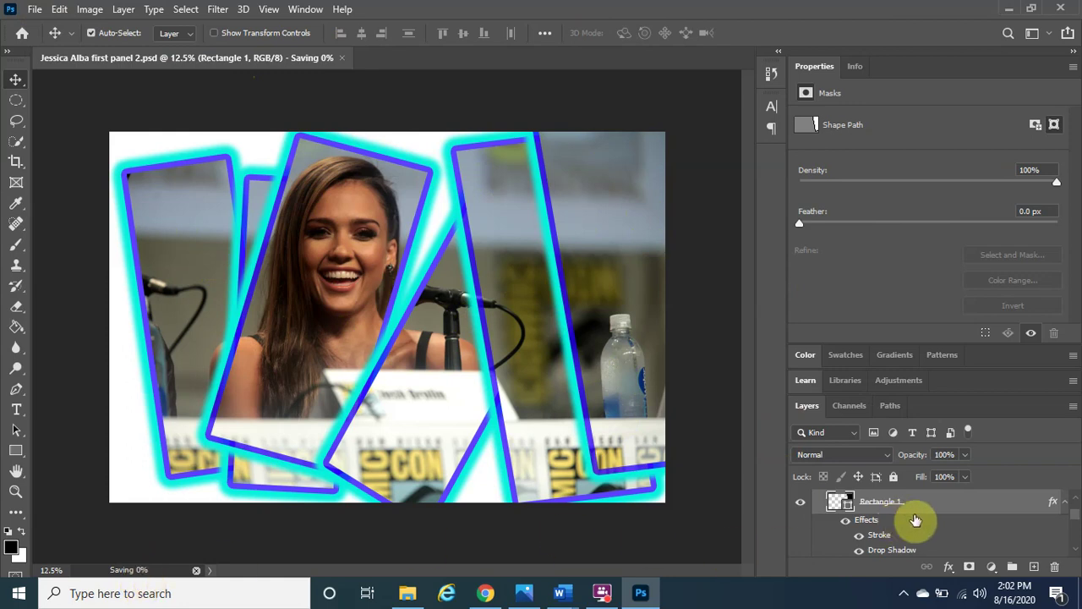
pyautogui.scroll(1, 916, 520)
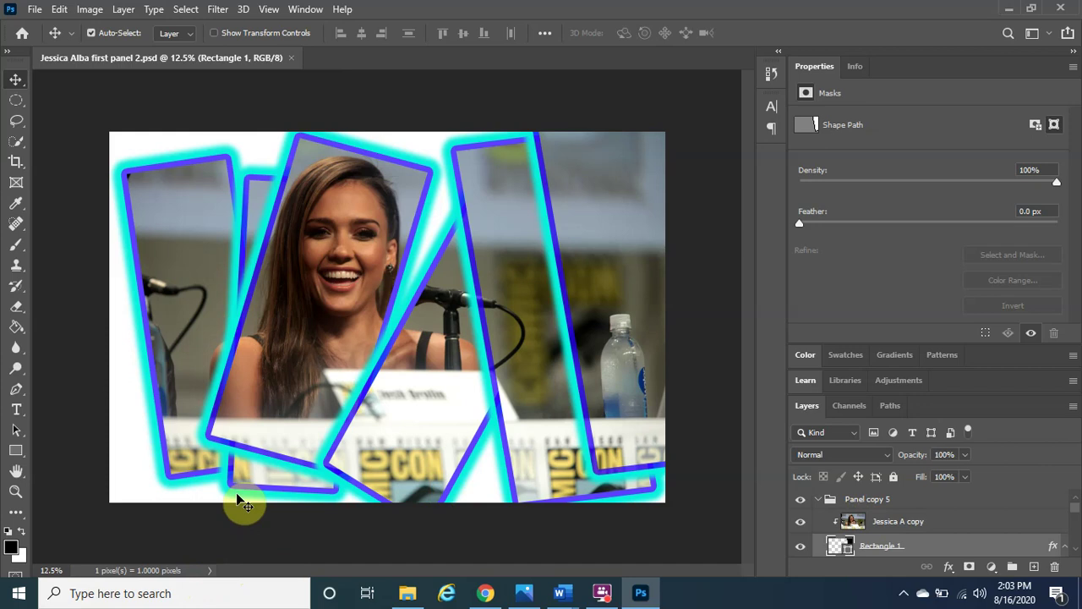
# Step: Start saving a copy on the computer and choose JPEG as the file format
pyautogui.click(35, 10)
pyautogui.click(116, 203)
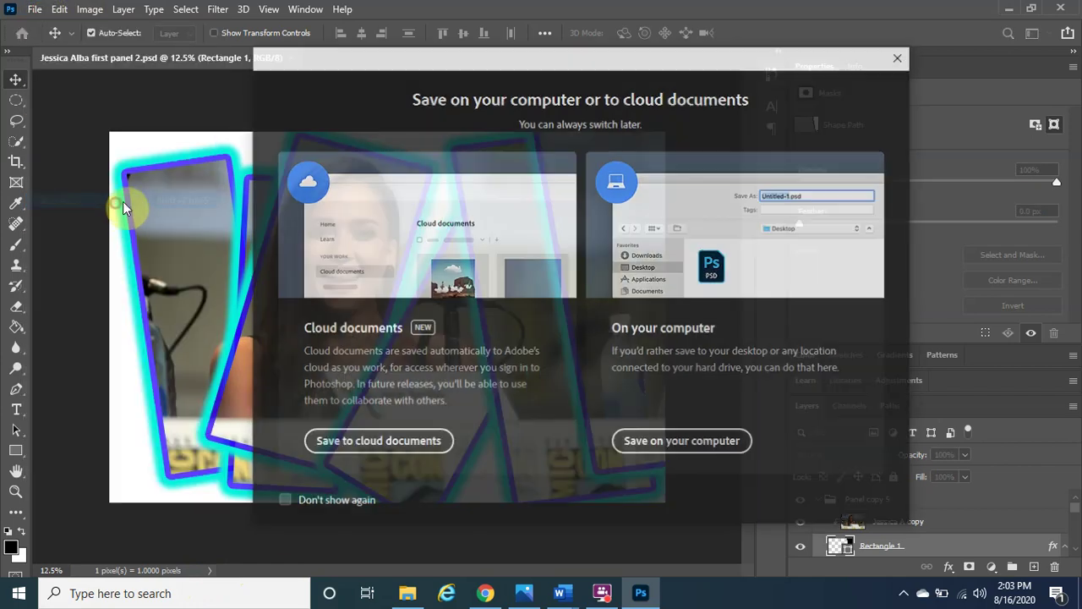
pyautogui.click(686, 449)
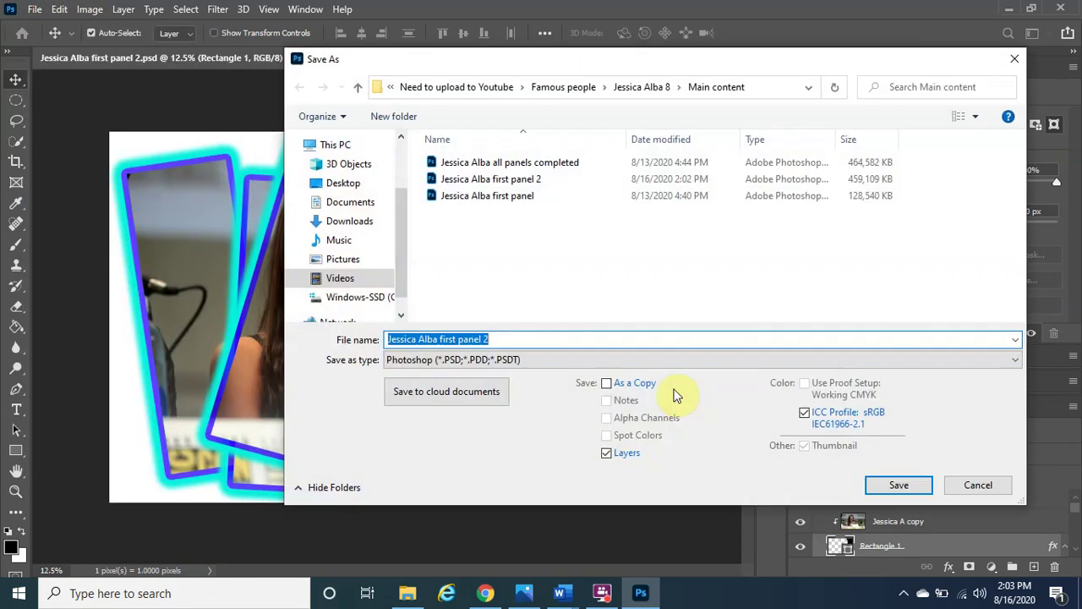
pyautogui.click(510, 342)
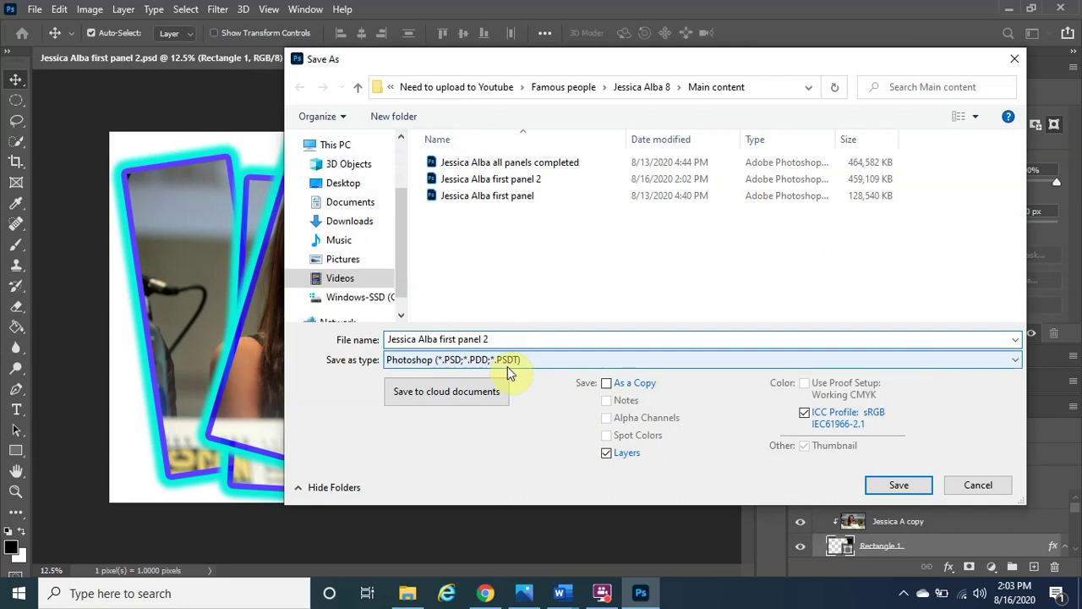
pyautogui.click(507, 362)
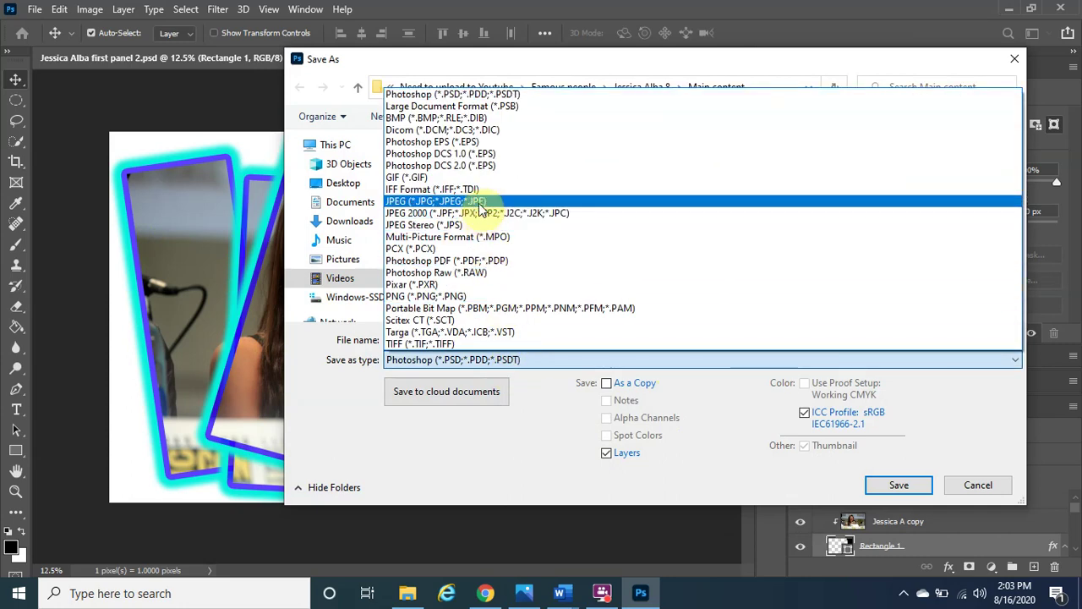
pyautogui.click(478, 202)
# Step: Name the JPEG "Jessica Alba completed panel 1" and save it at maximum quality 12 in progressive format
pyautogui.doubleClick(520, 335)
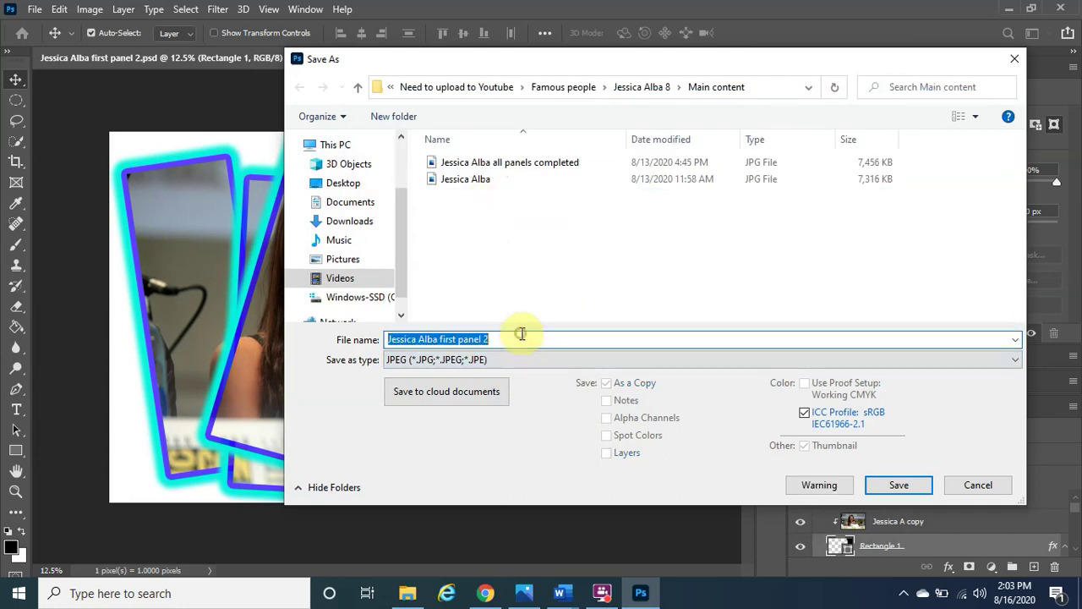
pyautogui.click(522, 335)
pyautogui.press('BackSpace')
pyautogui.press('BackSpace')
pyautogui.press('BackSpace')
pyautogui.press('BackSpace')
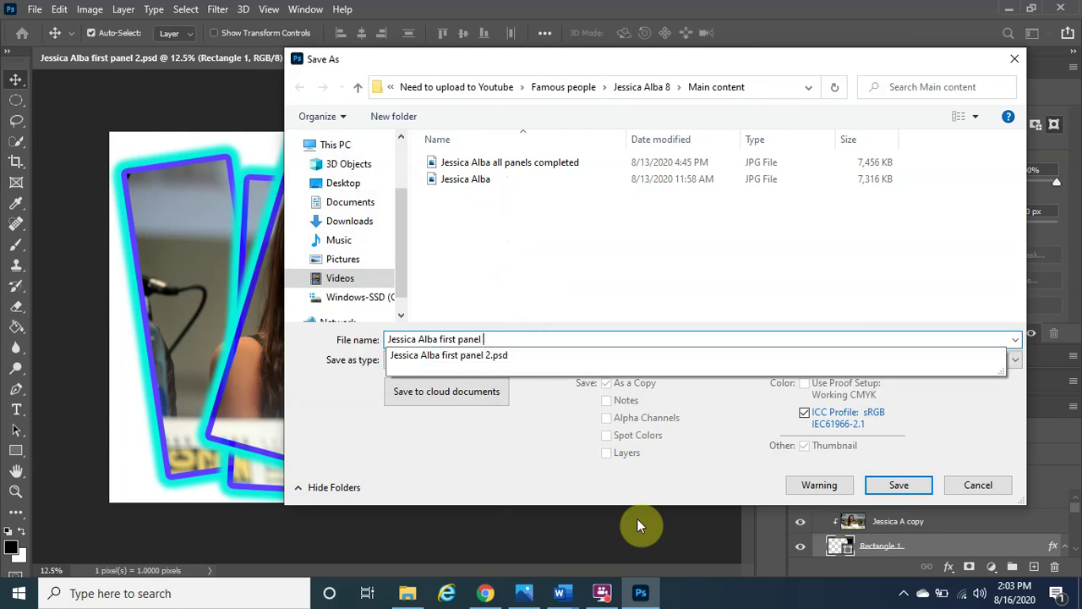
pyautogui.press('BackSpace')
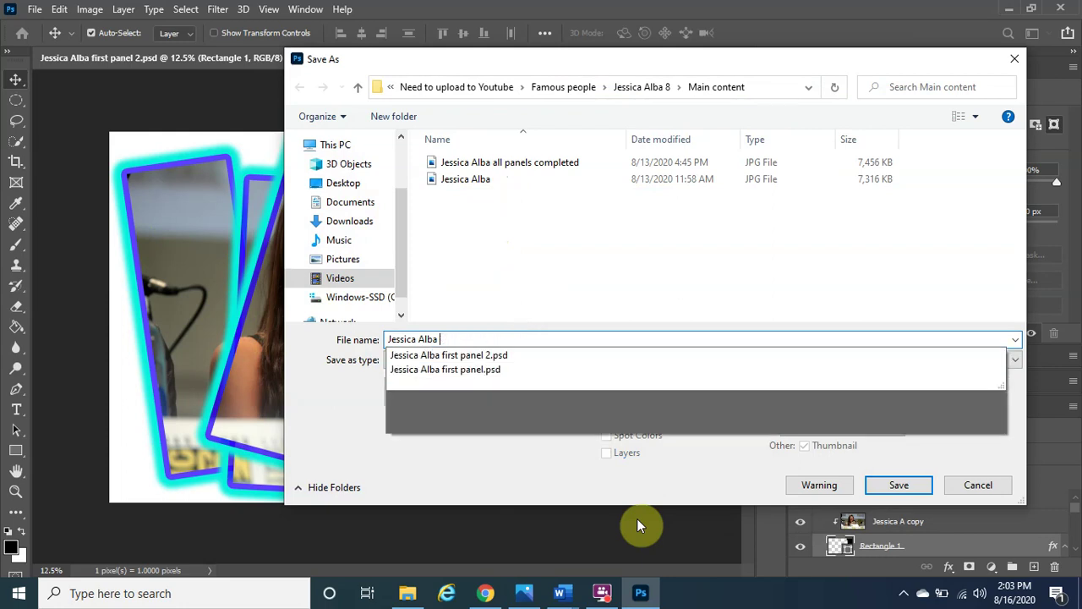
pyautogui.write('completed panel 1')
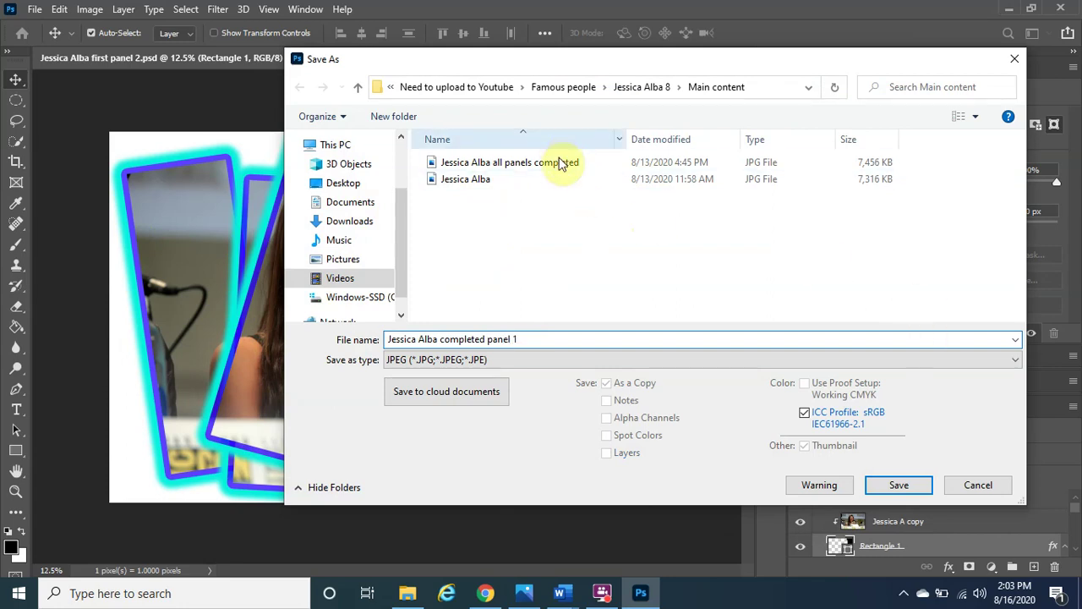
pyautogui.click(881, 487)
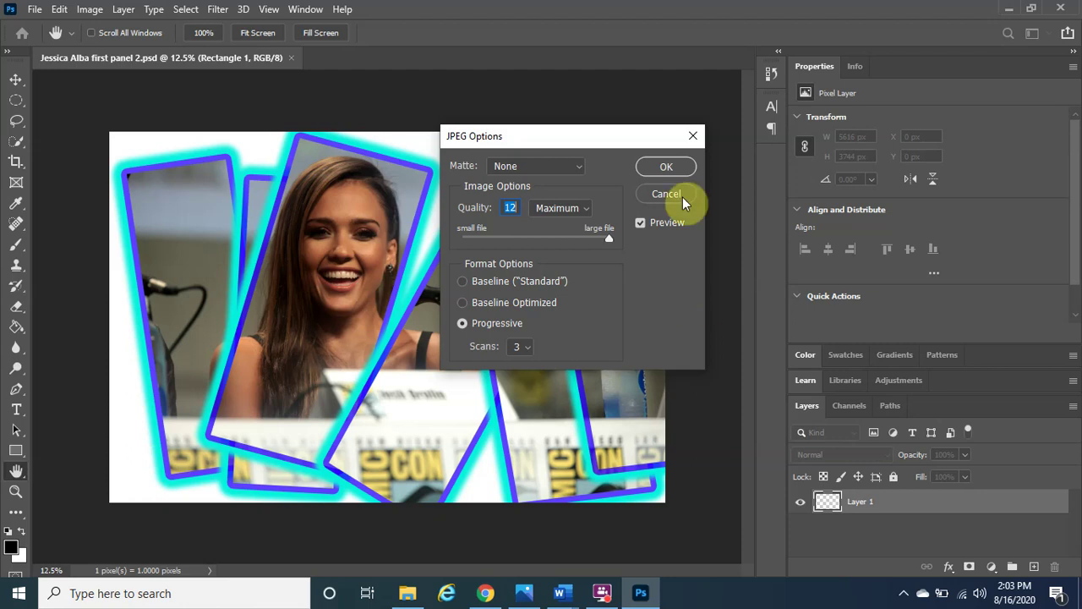
pyautogui.click(669, 165)
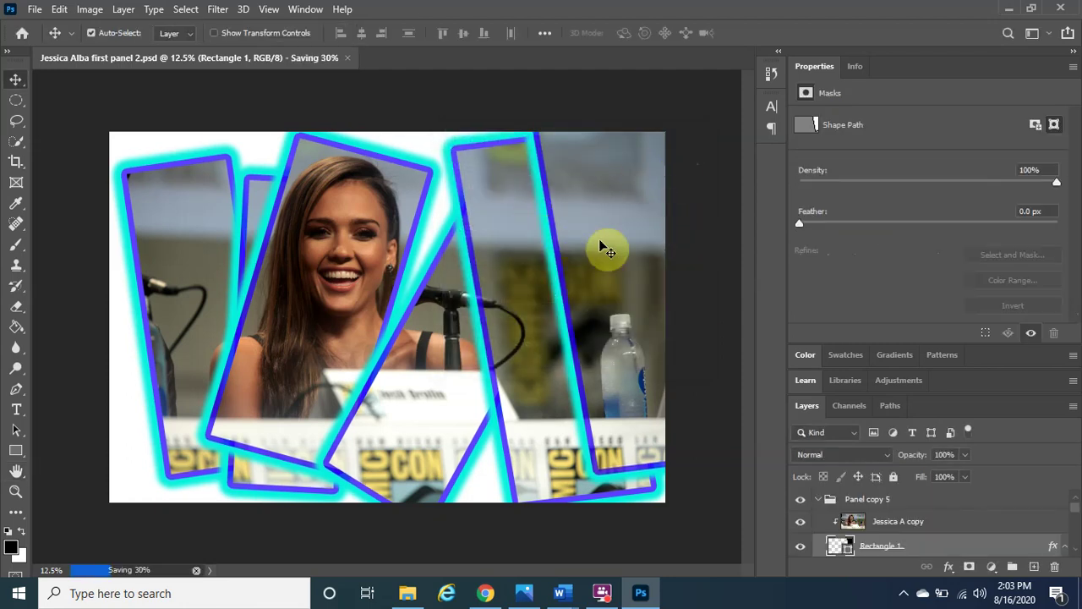
# Step: Reposition the clipped photo layers within the panels, moving Panel copy 3's photo to about X 839 px, Y 1456 px so its frame holds the face
pyautogui.moveTo(605, 249); pyautogui.dragTo(454, 375)
pyautogui.click(416, 275)
pyautogui.moveTo(357, 414); pyautogui.dragTo(474, 205)
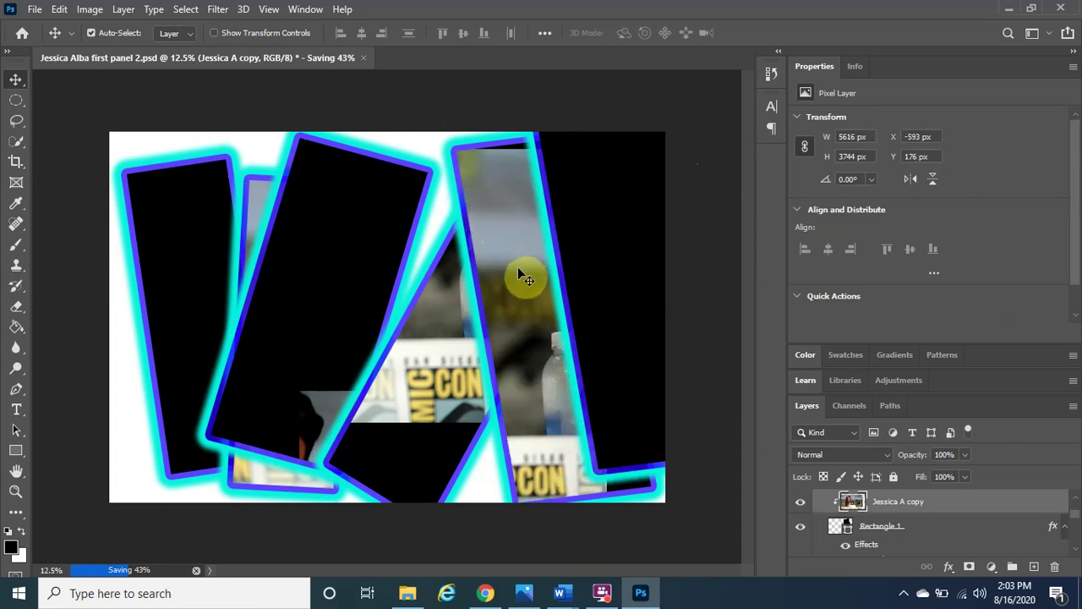
pyautogui.moveTo(509, 245); pyautogui.dragTo(585, 205)
pyautogui.moveTo(535, 231); pyautogui.dragTo(482, 252)
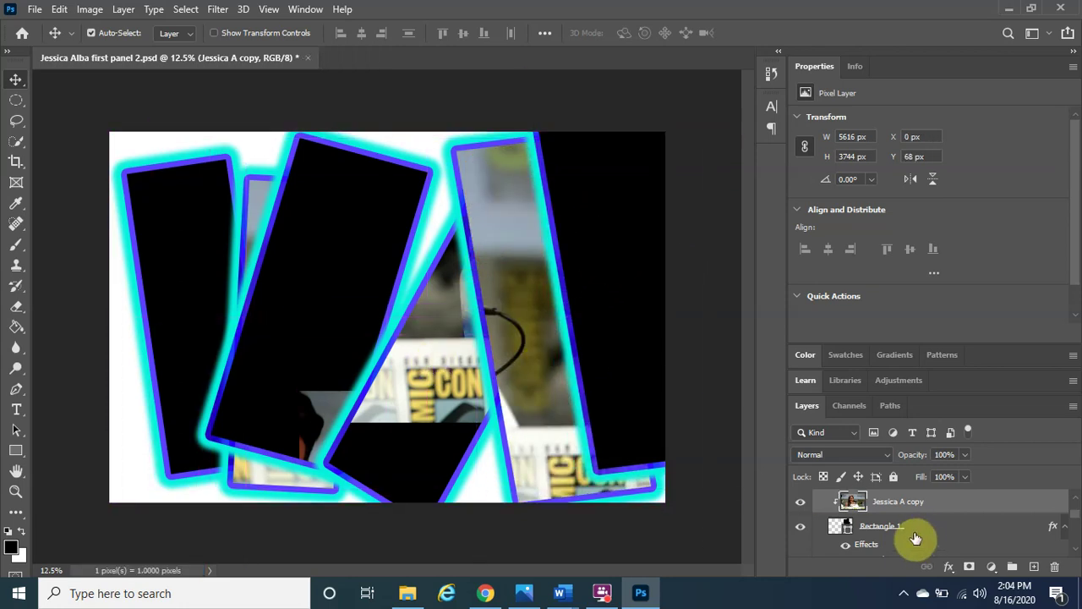
pyautogui.moveTo(441, 380); pyautogui.dragTo(474, 457)
pyautogui.moveTo(457, 355); pyautogui.dragTo(539, 458)
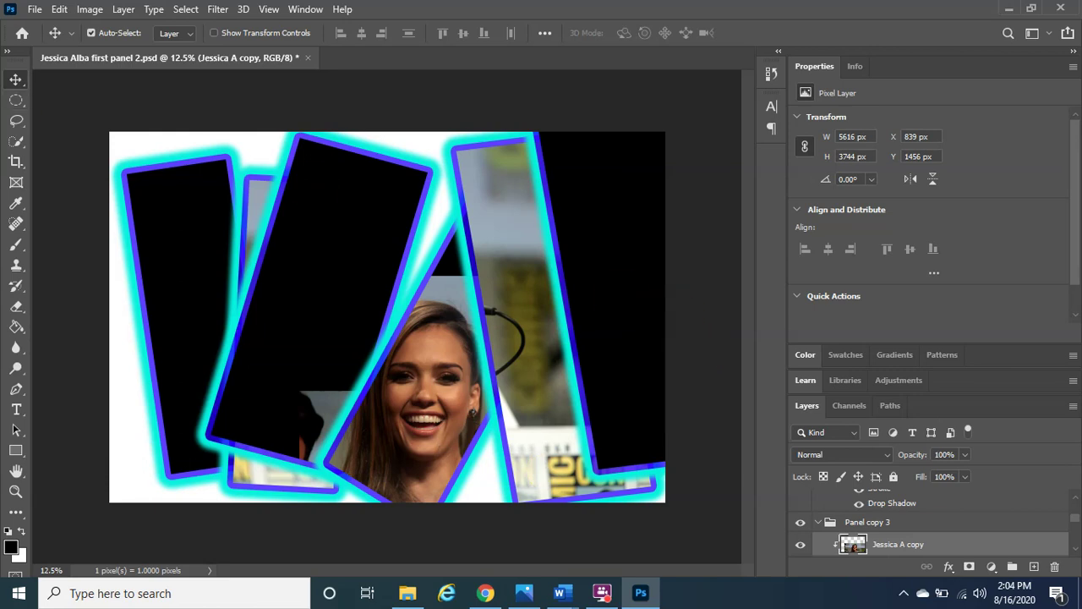
# Step: Save the rearranged version on the computer as a JPEG named "Jessica Alba first panel 3"
pyautogui.click(34, 10)
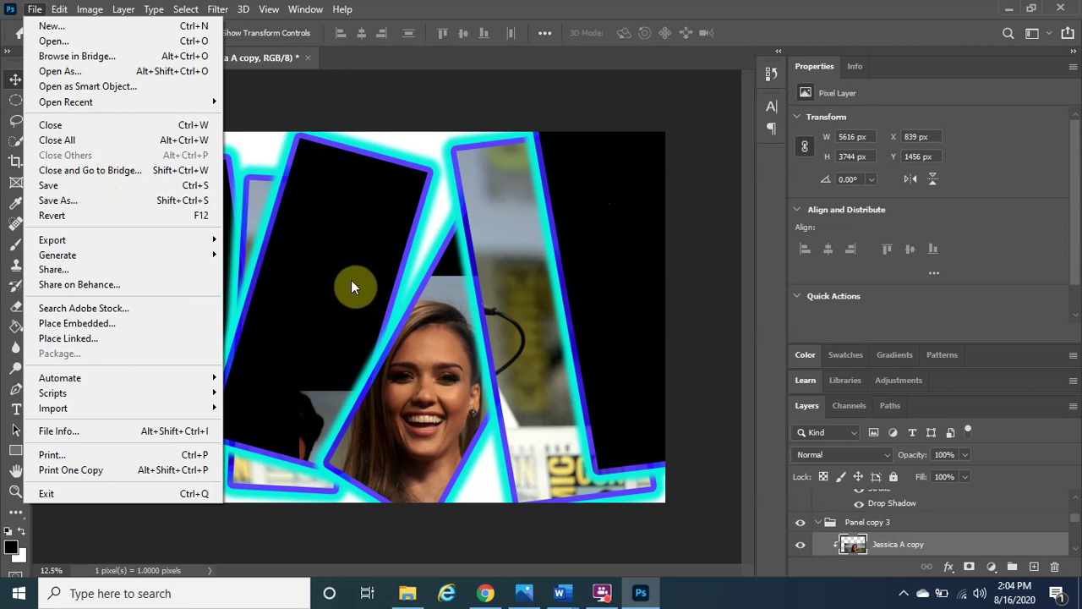
pyautogui.click(127, 200)
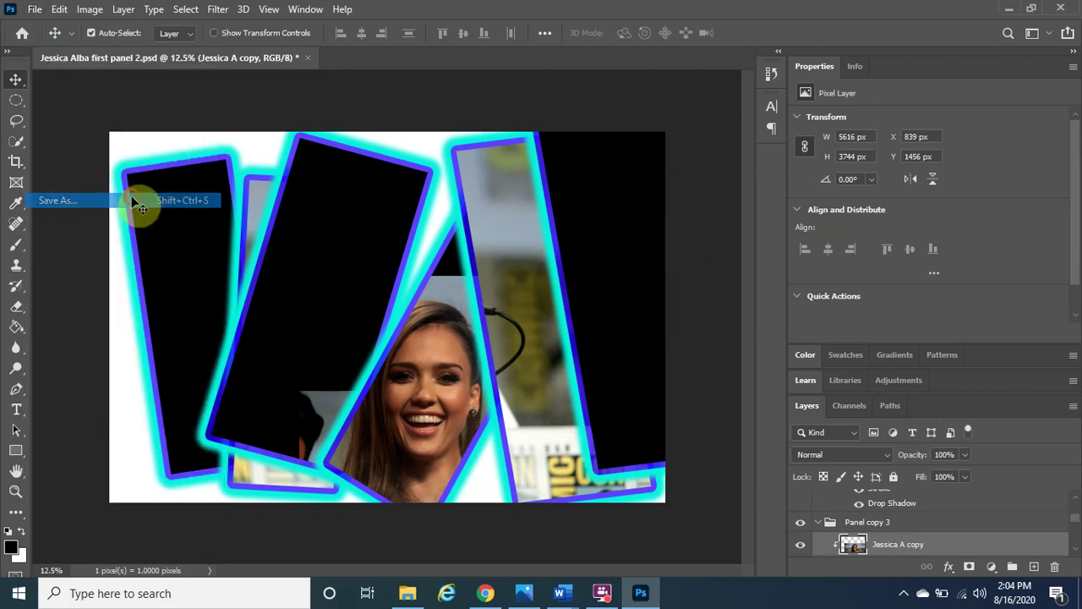
pyautogui.click(656, 452)
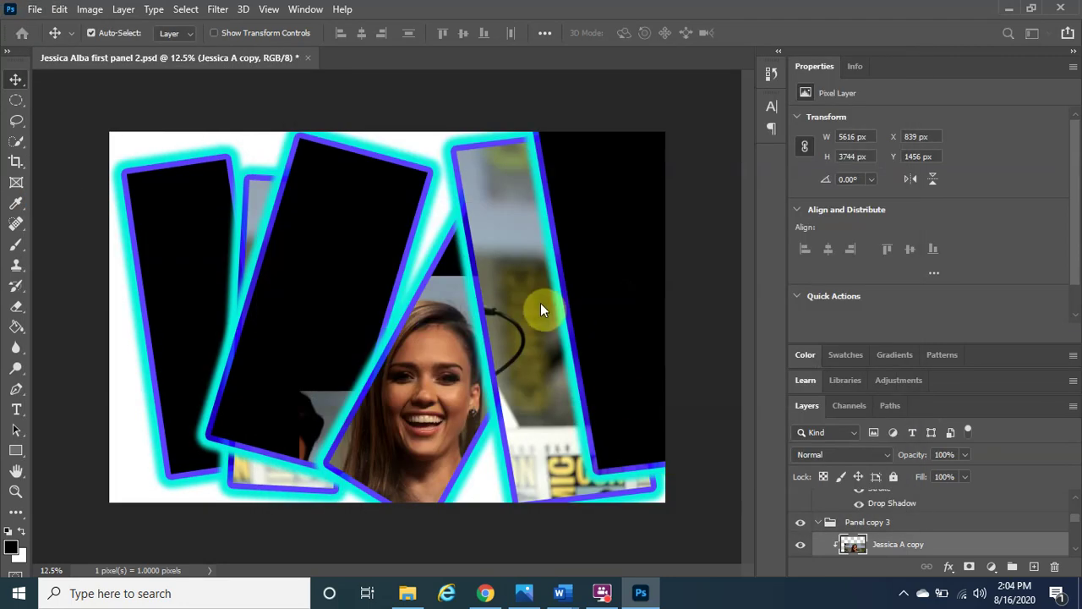
pyautogui.click(506, 336)
pyautogui.press('BackSpace')
pyautogui.write('3')
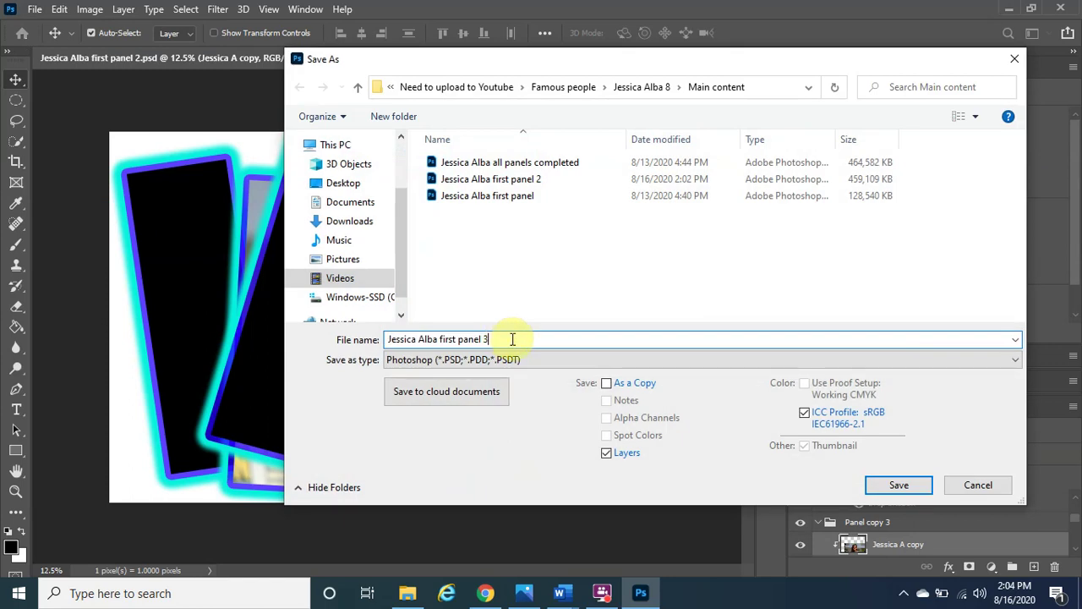
pyautogui.click(527, 361)
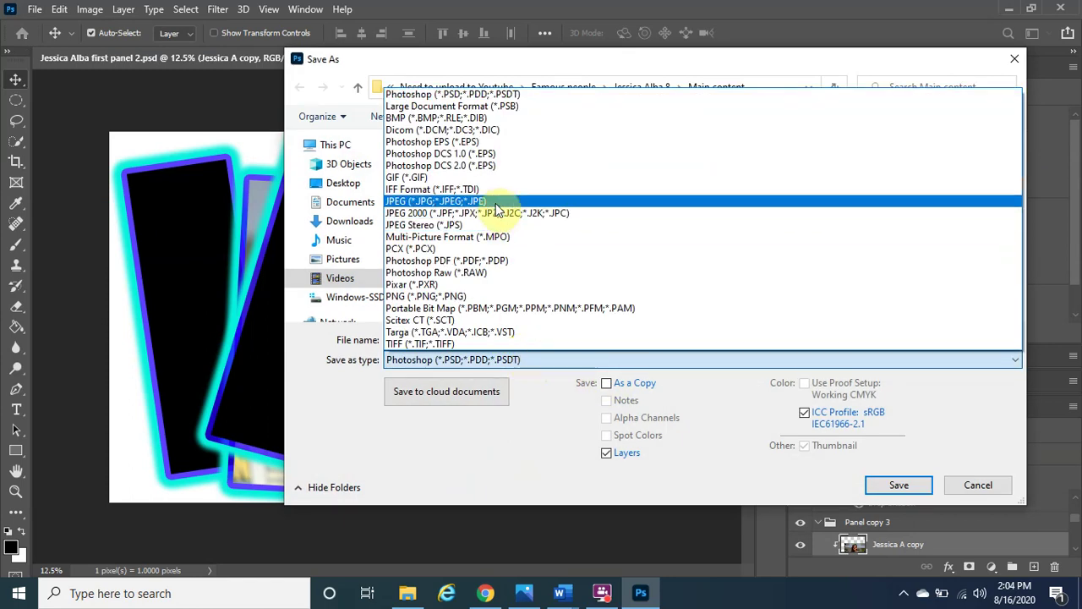
pyautogui.click(497, 201)
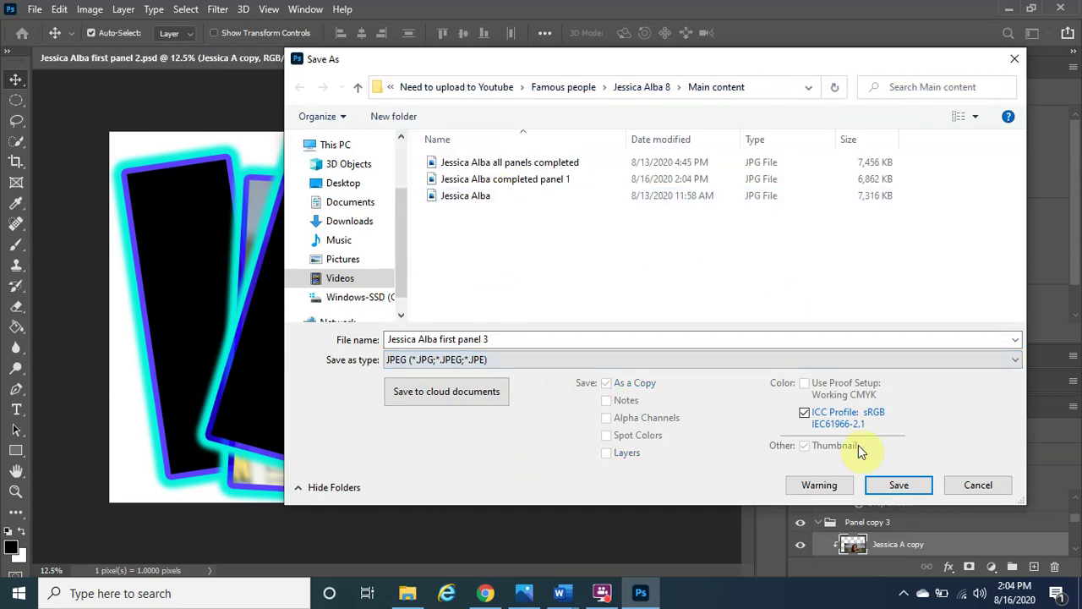
pyautogui.click(898, 485)
# Step: Switch to File Explorer, look into the Jessica Alba 8 folder, and return to the Famous people folder
pyautogui.click(398, 593)
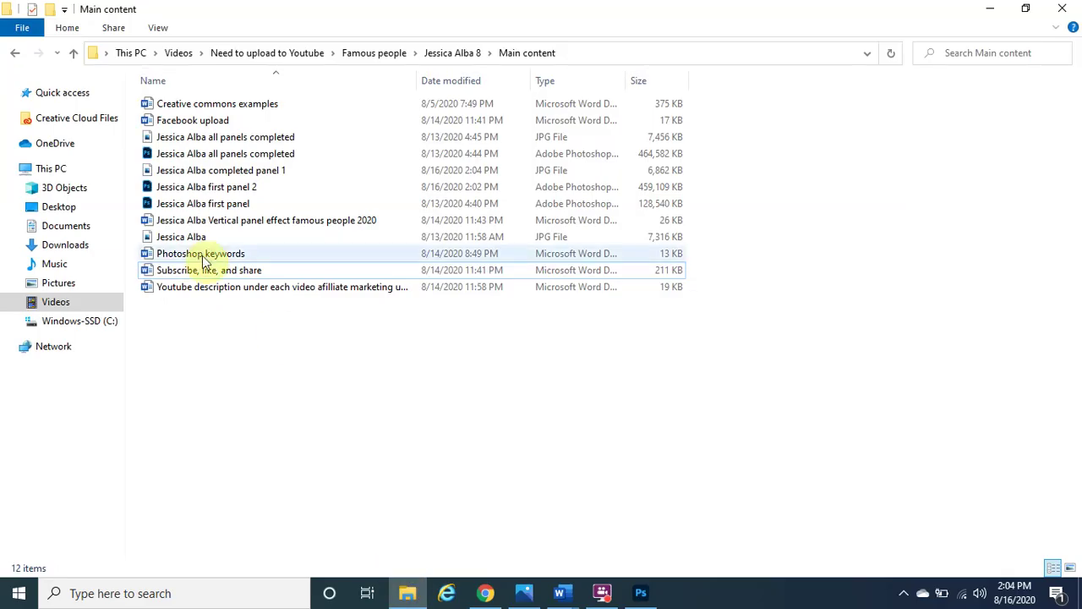
pyautogui.click(375, 52)
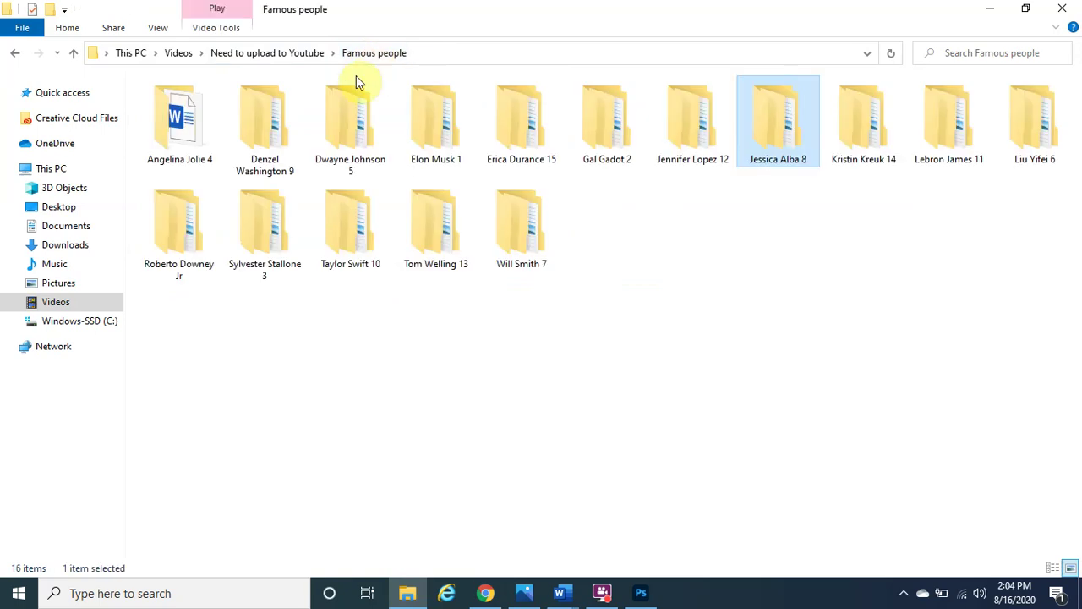
pyautogui.doubleClick(771, 101)
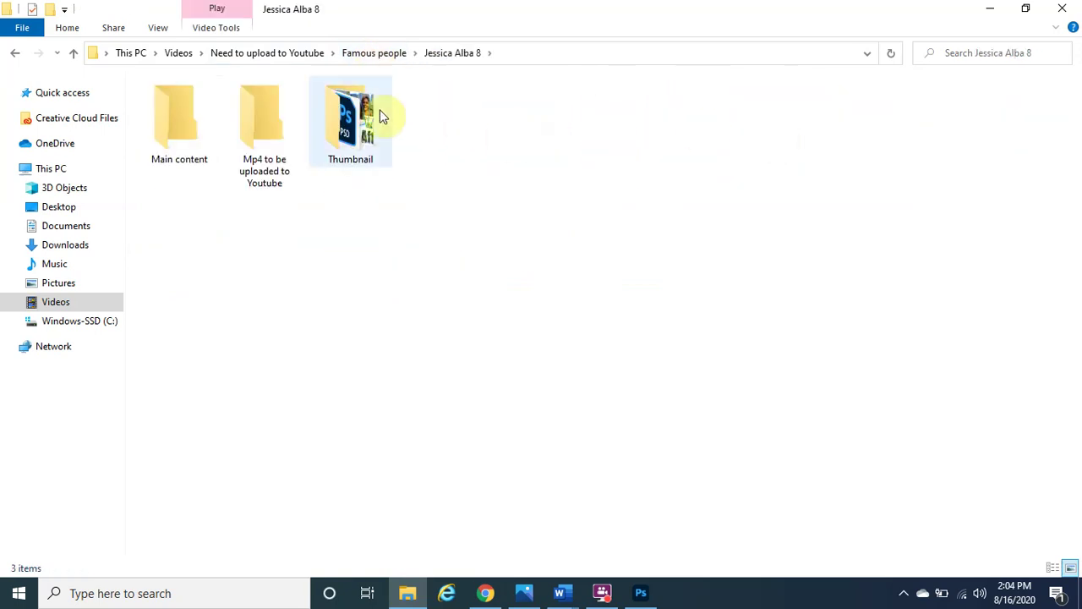
pyautogui.click(15, 54)
pyautogui.click(746, 260)
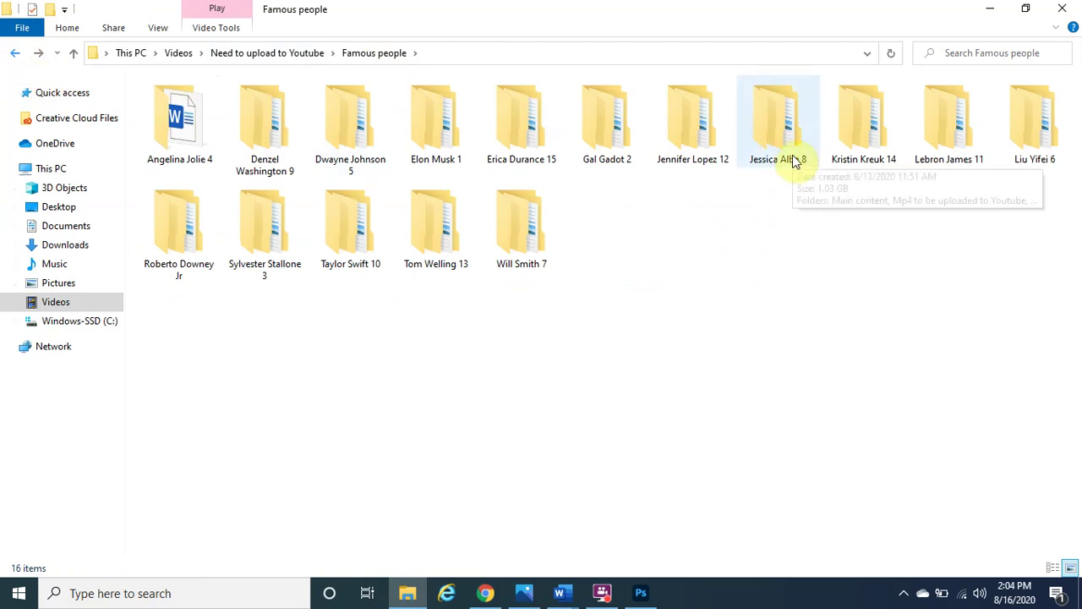
pyautogui.click(251, 156)
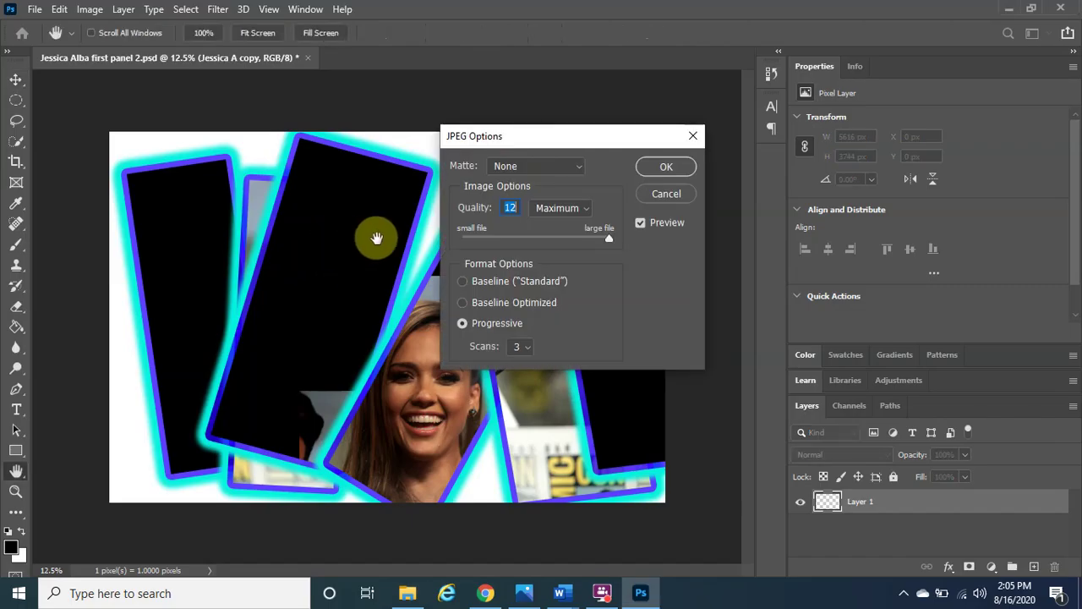
# Step: Accept the JPEG options with maximum quality 12 and progressive format, and switch back to File Explorer
pyautogui.click(677, 169)
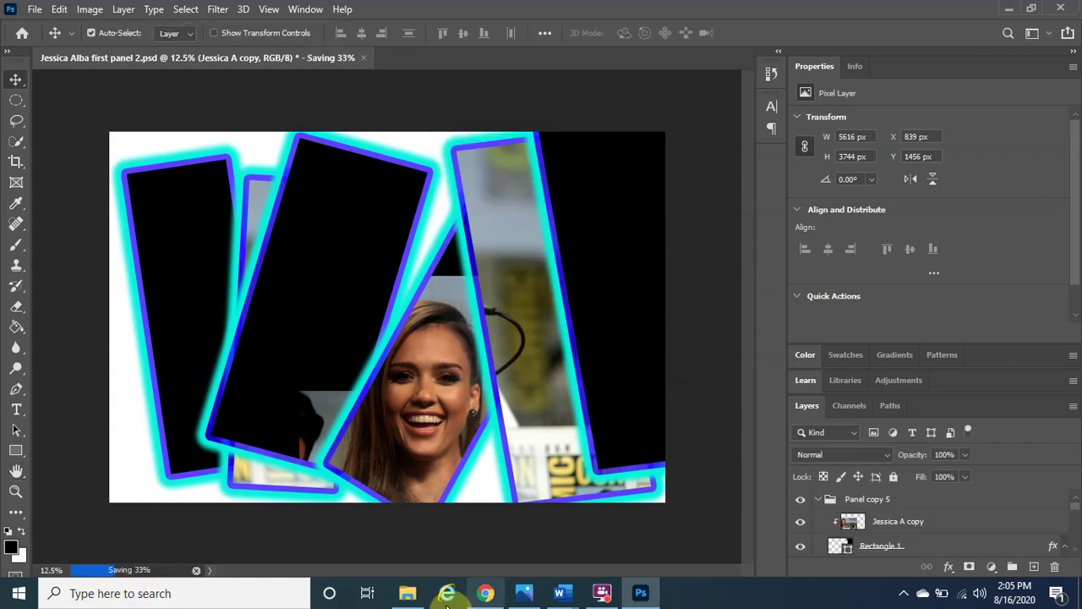
pyautogui.click(406, 594)
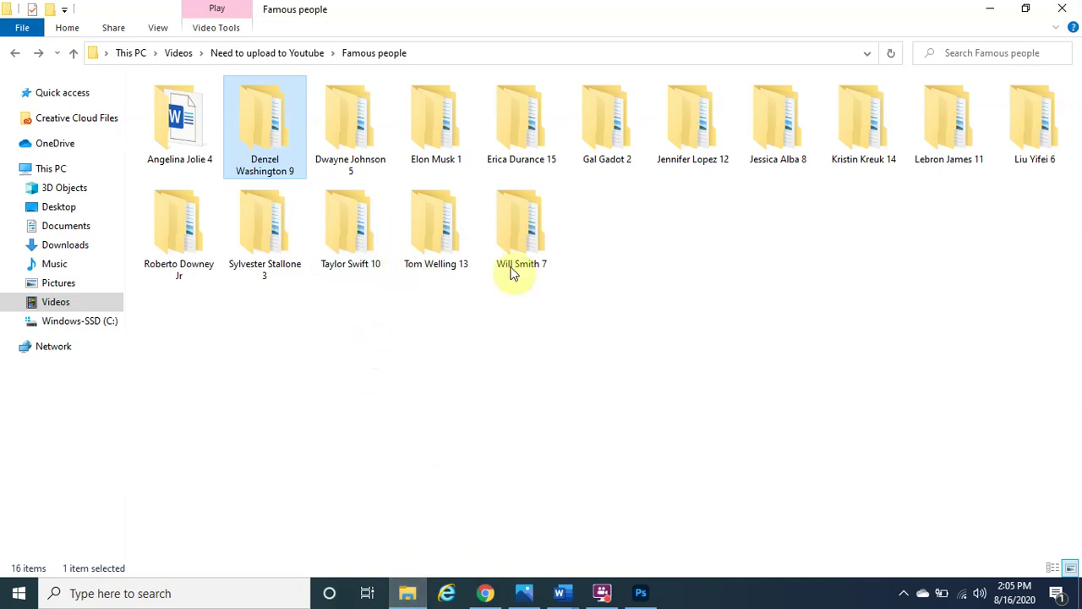
pyautogui.click(695, 230)
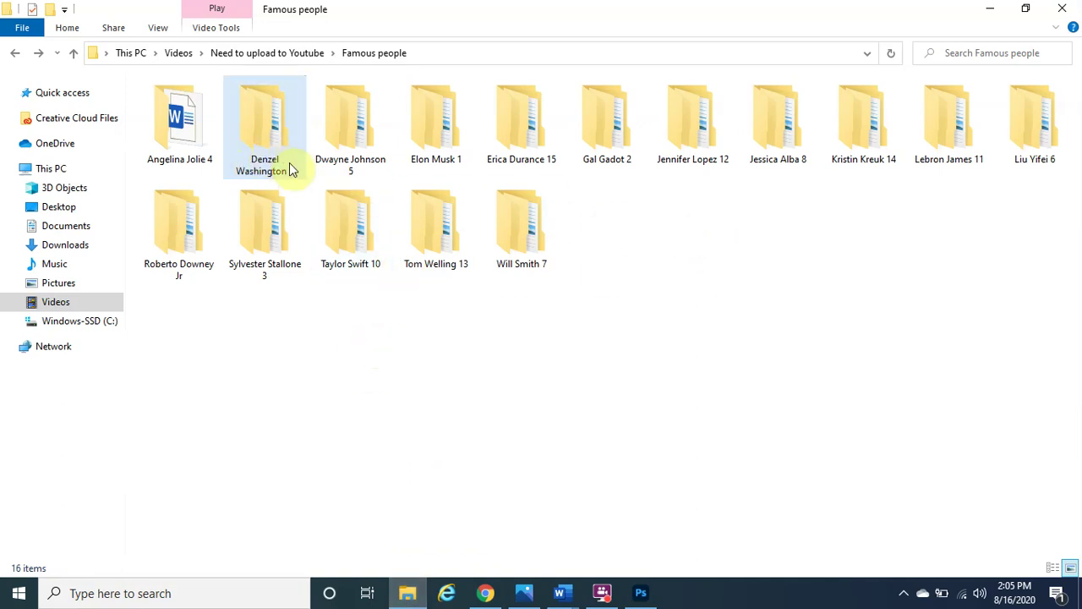
pyautogui.moveTo(339, 214)
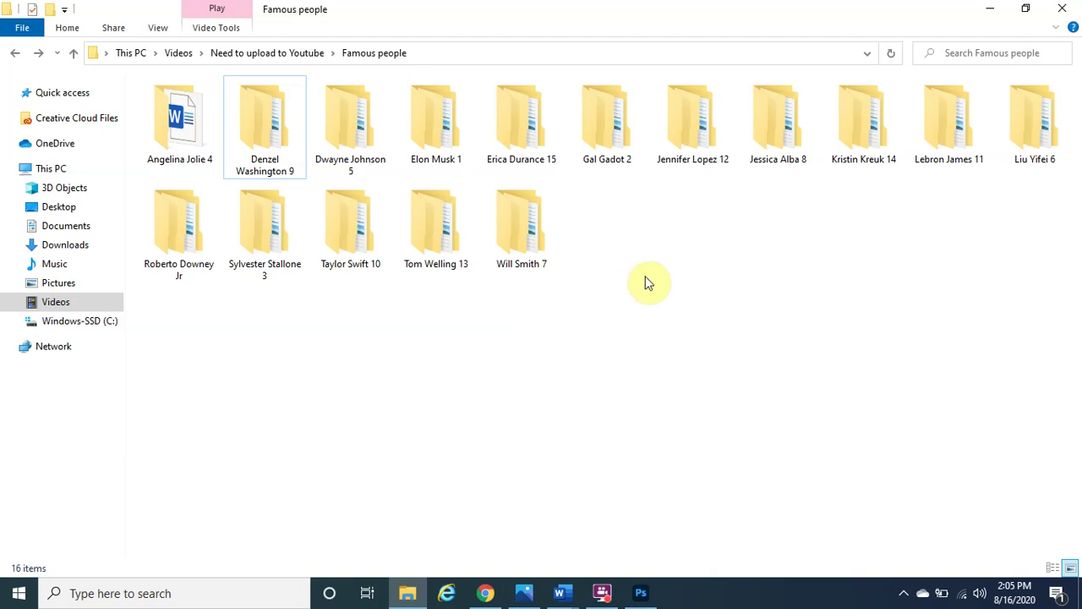
pyautogui.click(989, 8)
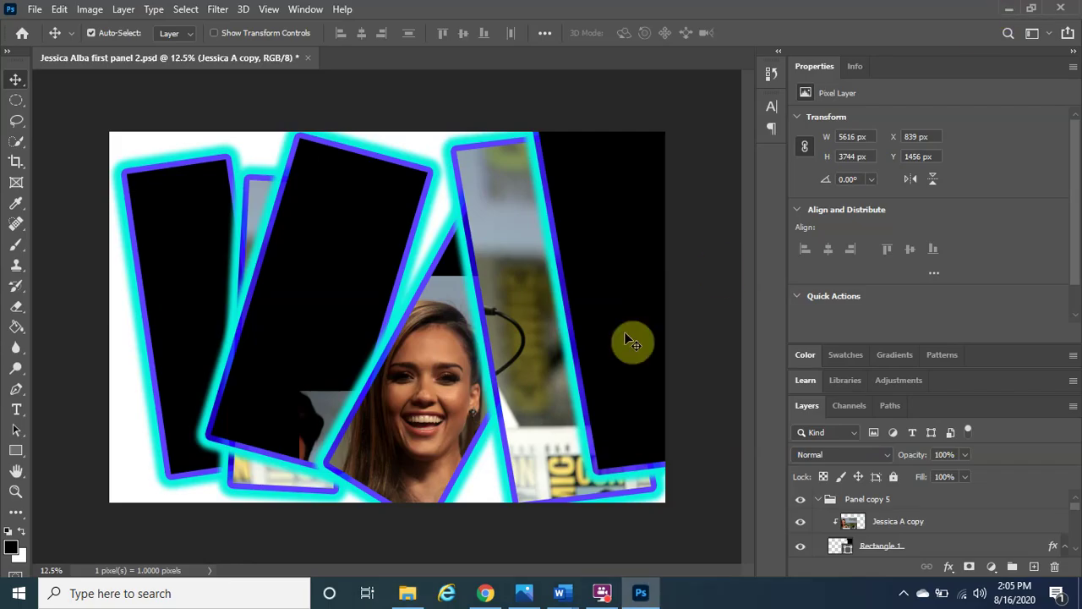
pyautogui.click(401, 598)
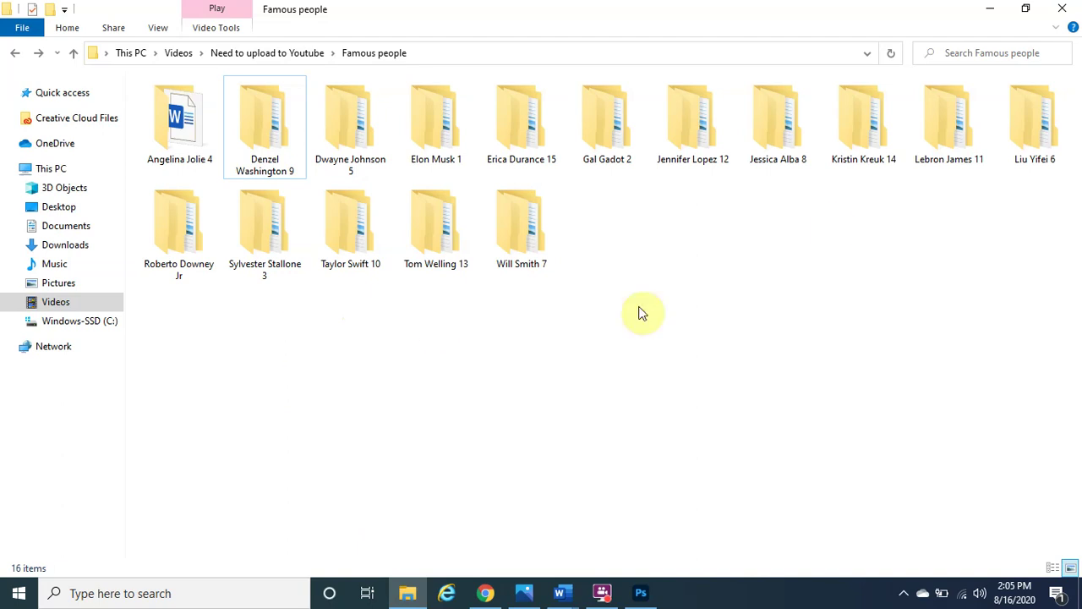
# Step: Open the Main content folder inside Jessica Alba 8 and view the exported JPEG "Jessica Alba completed panel 1"
pyautogui.click(791, 146)
pyautogui.doubleClick(791, 145)
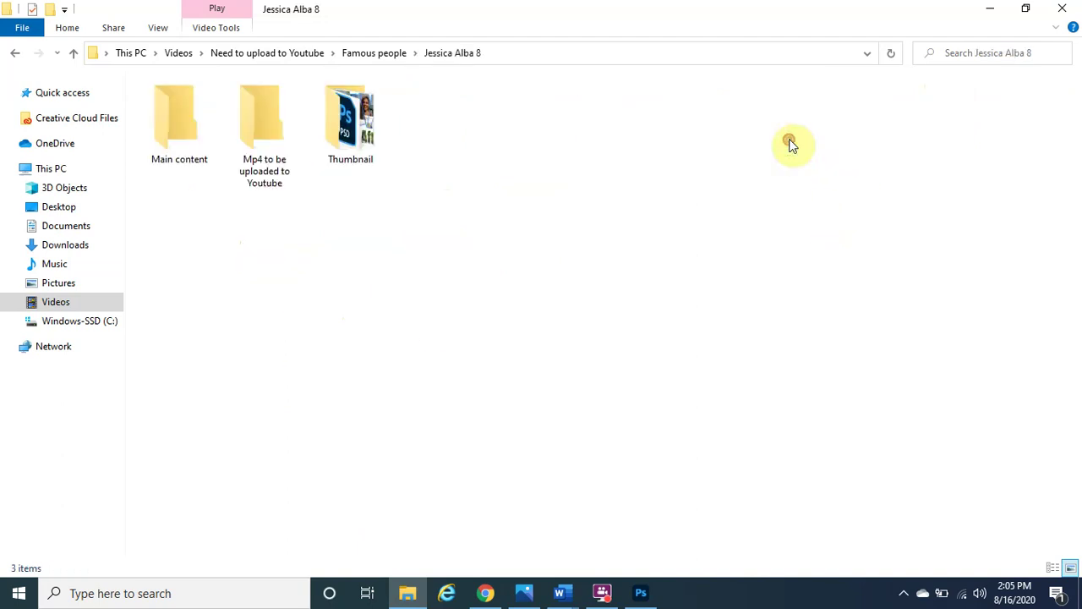
pyautogui.doubleClick(160, 128)
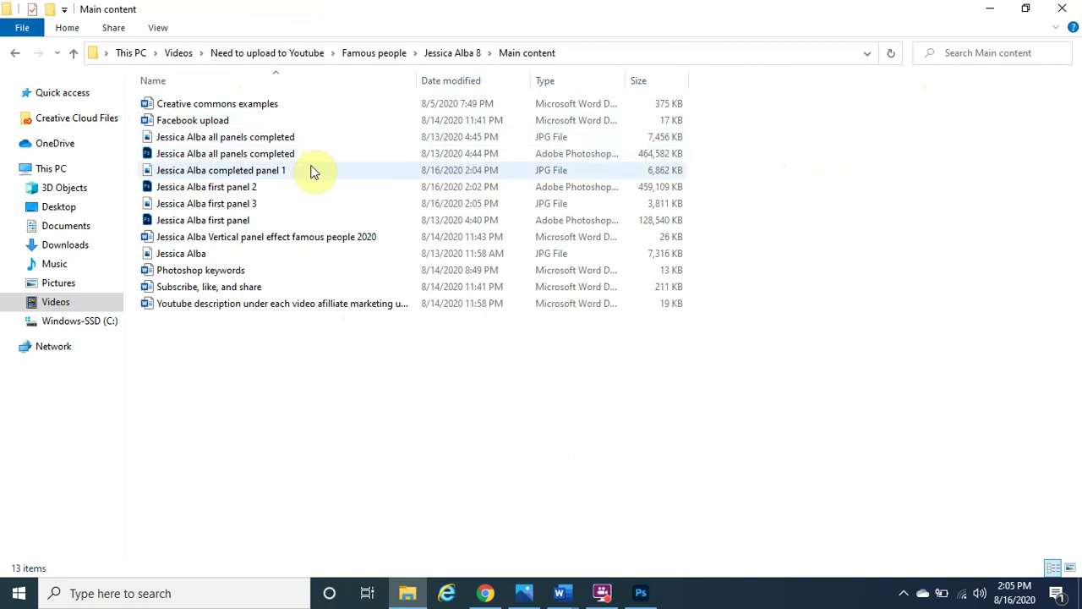
pyautogui.click(313, 172)
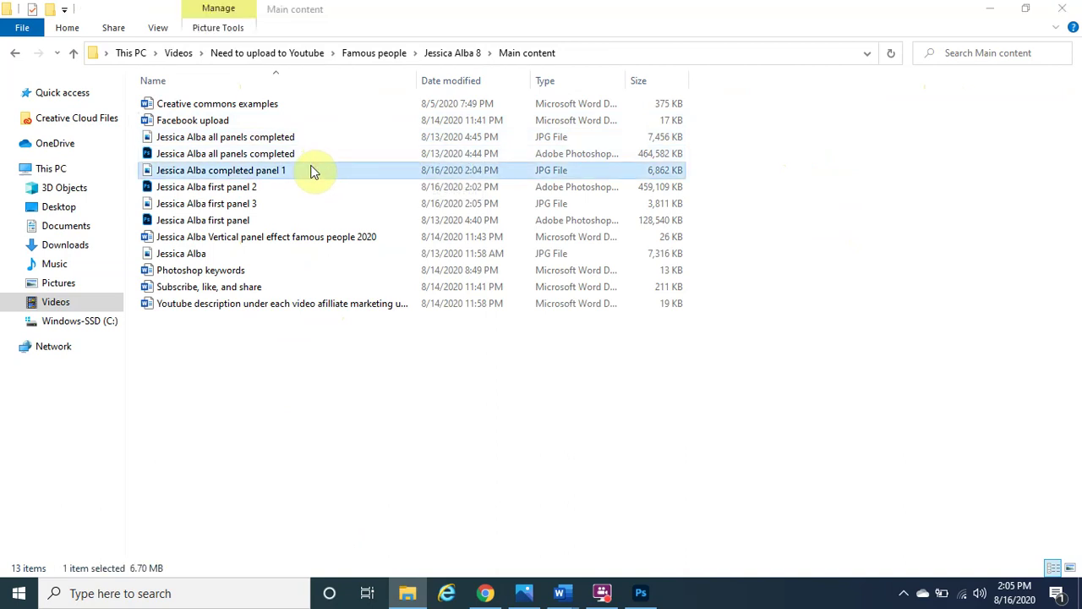
pyautogui.doubleClick(313, 172)
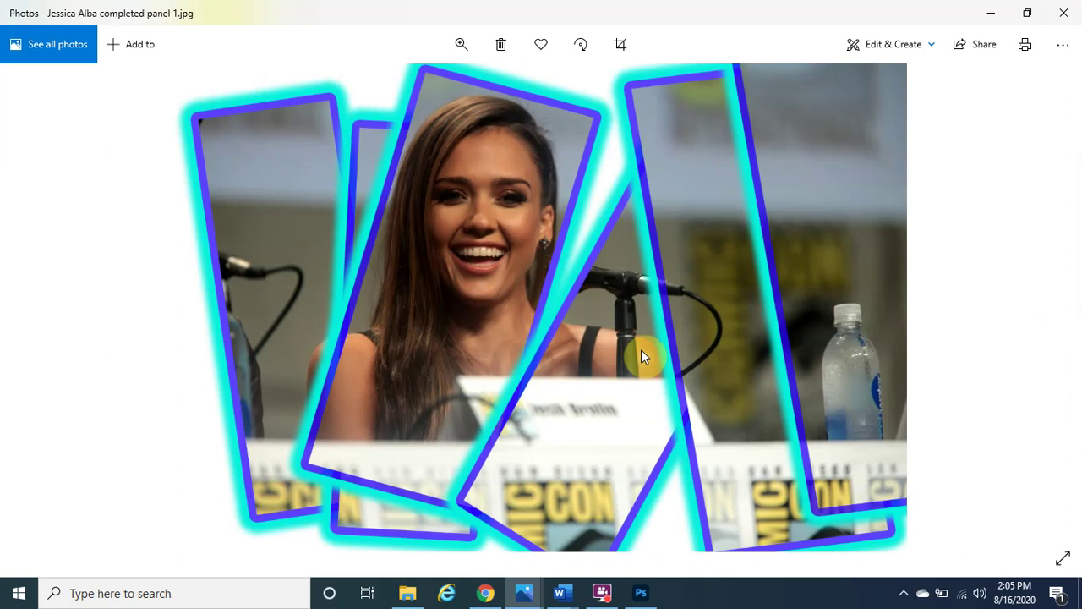
pyautogui.click(991, 12)
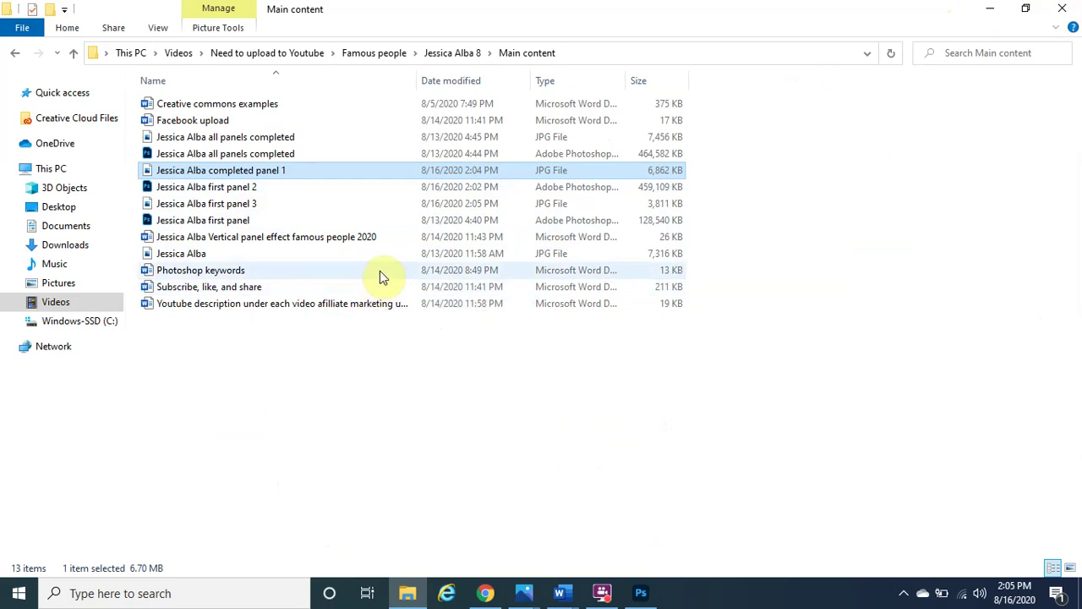
# Step: View the exported JPEG "Jessica Alba first panel 3" and switch back to Photoshop
pyautogui.click(337, 203)
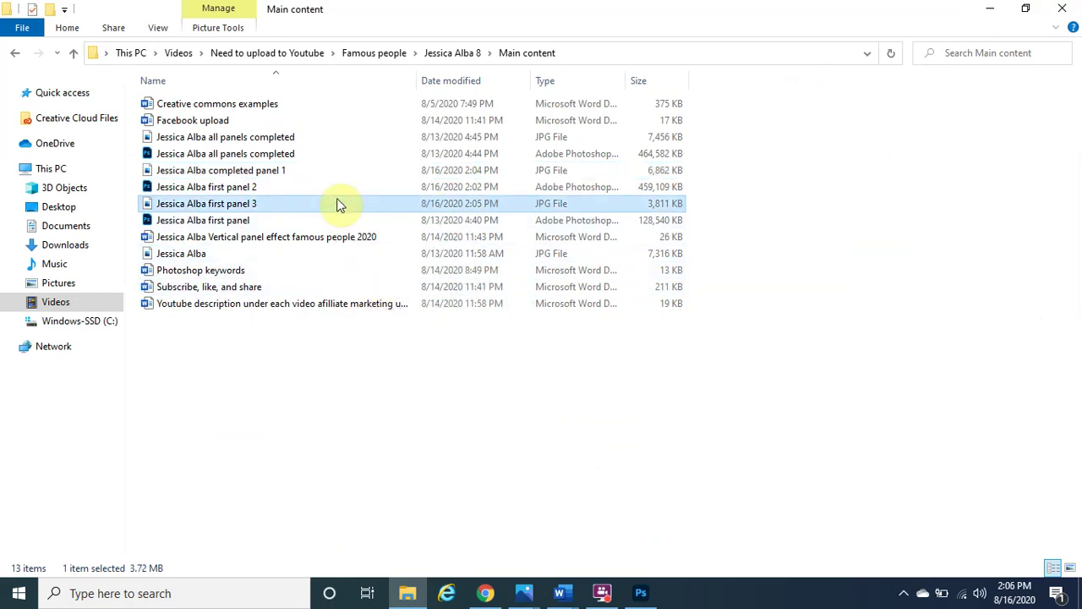
pyautogui.doubleClick(337, 203)
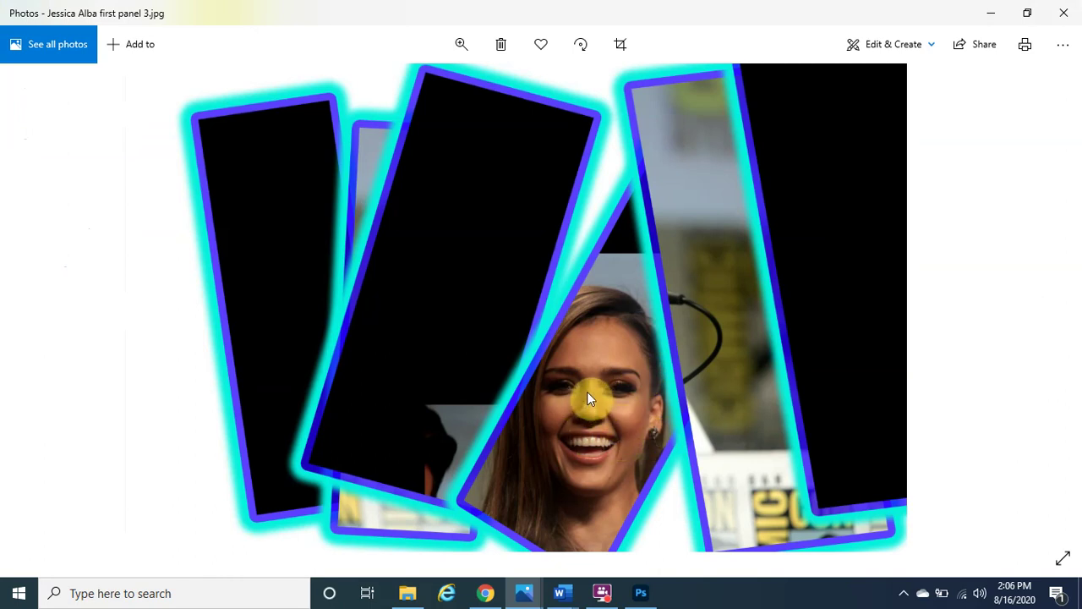
pyautogui.click(989, 13)
pyautogui.click(579, 485)
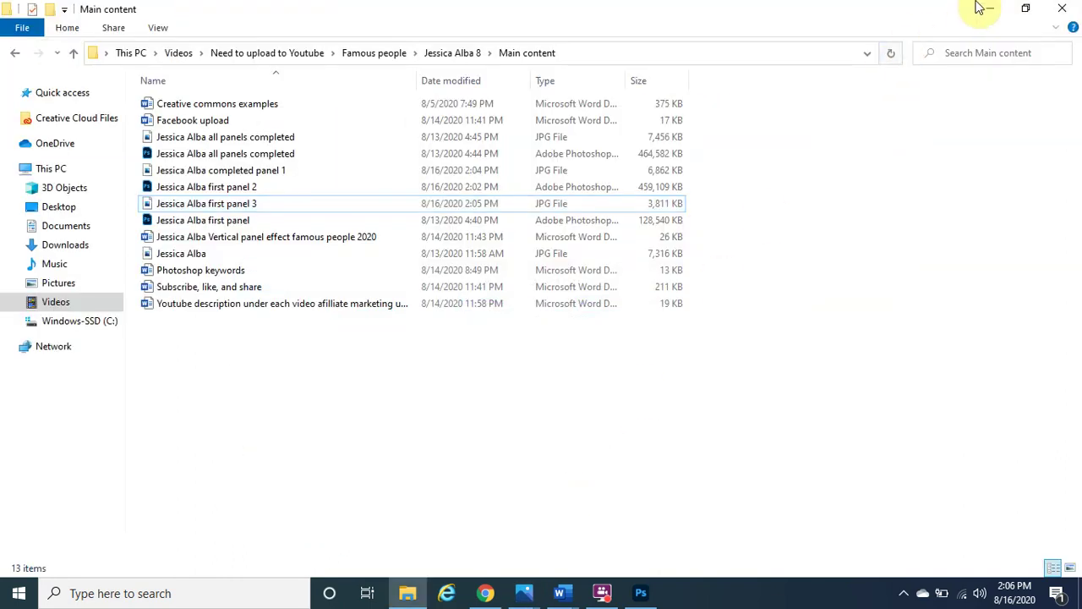
pyautogui.click(981, 7)
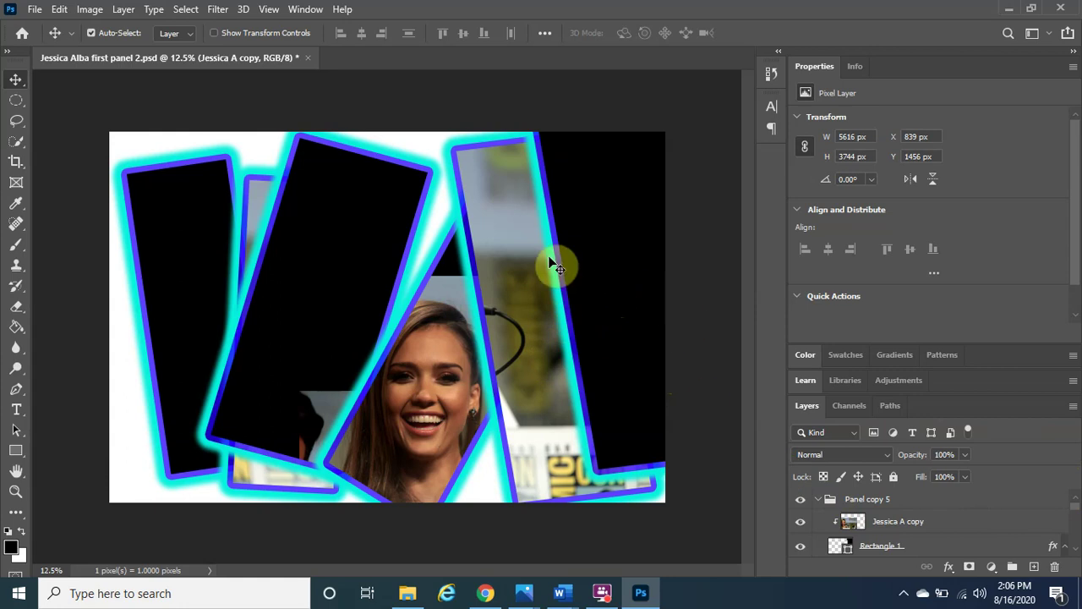
# Step: Change the drop shadow color of the Rectangle 1 layer in the Panel copy 5 group to red
pyautogui.click(878, 548)
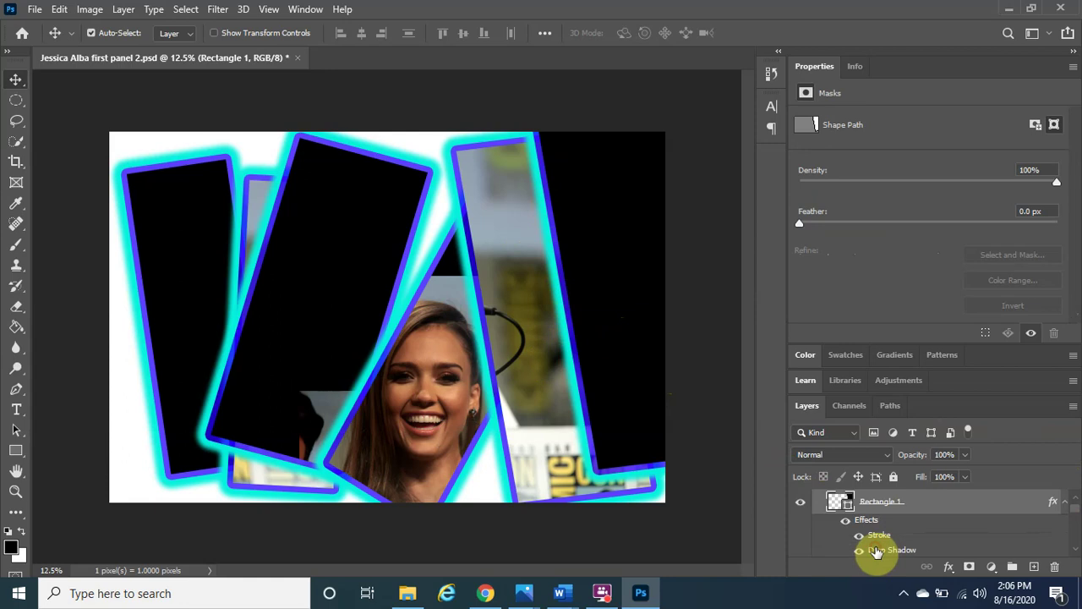
pyautogui.click(949, 566)
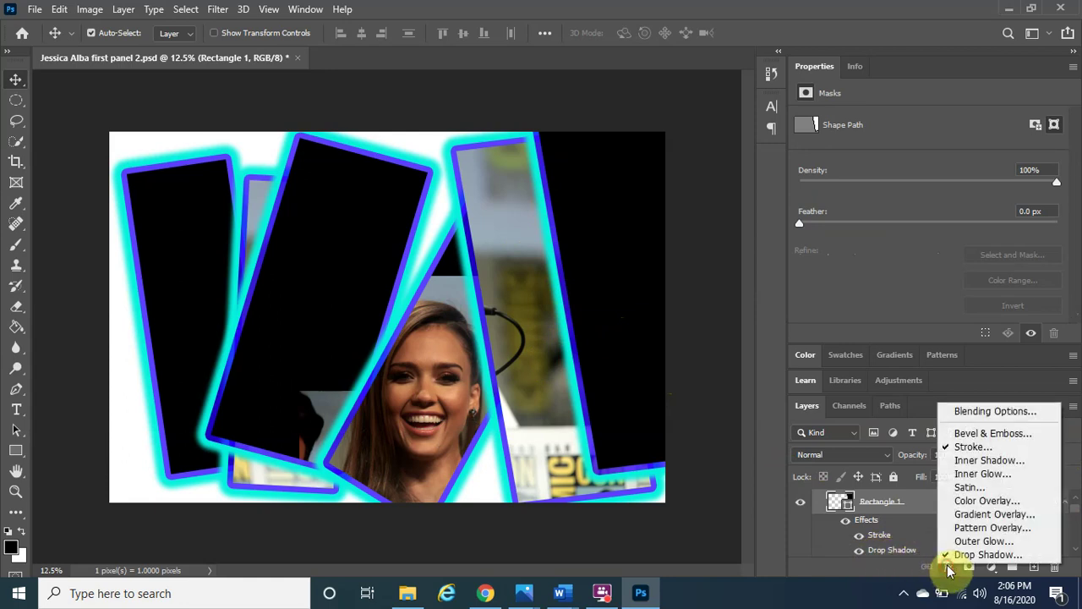
pyautogui.click(1017, 411)
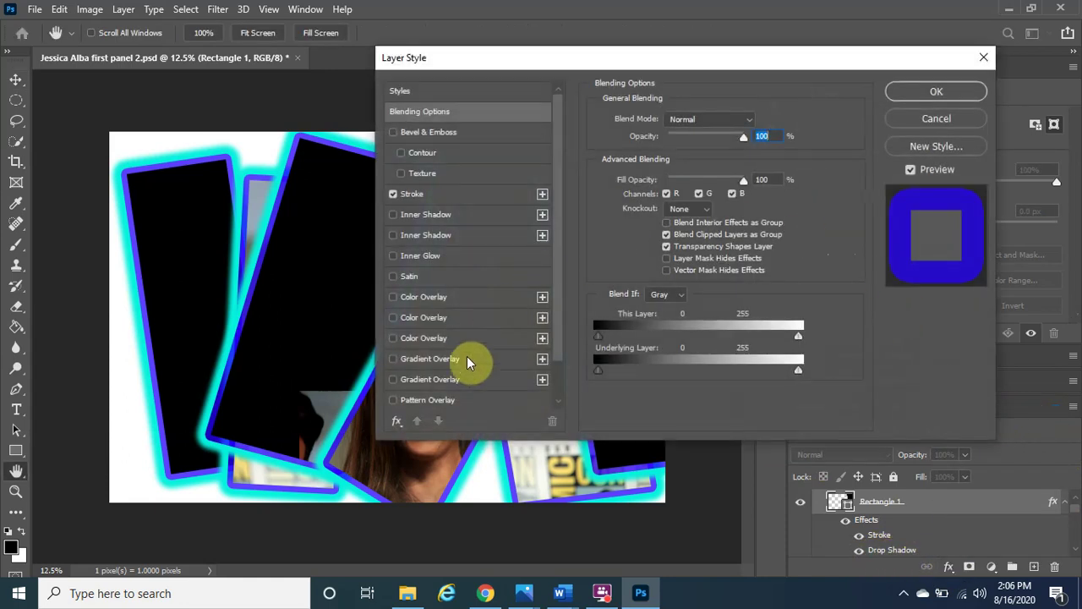
pyautogui.scroll(-2, 469, 362)
pyautogui.click(449, 398)
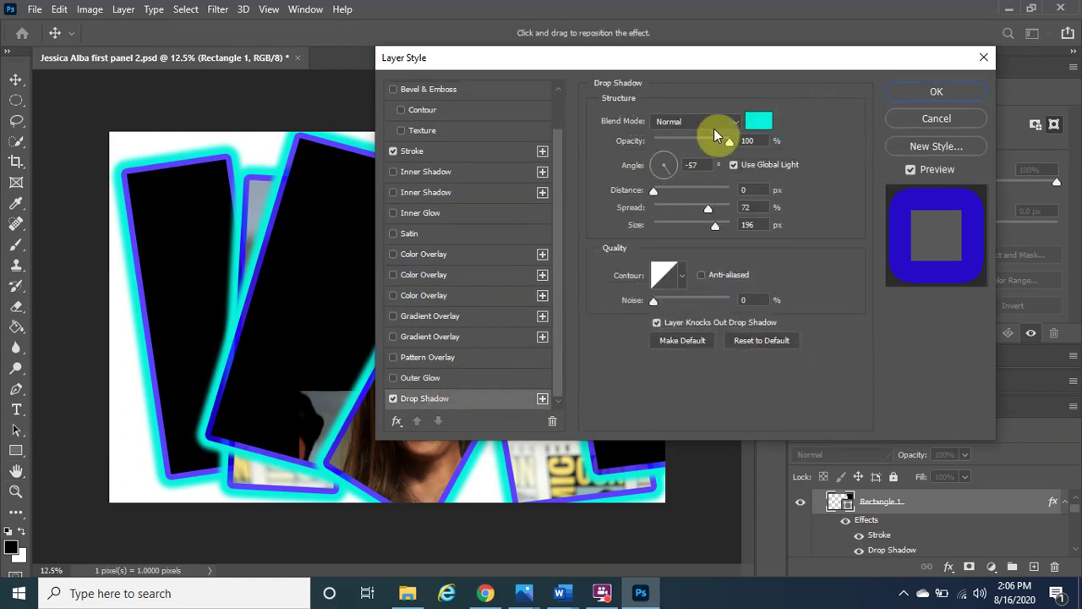
pyautogui.click(763, 118)
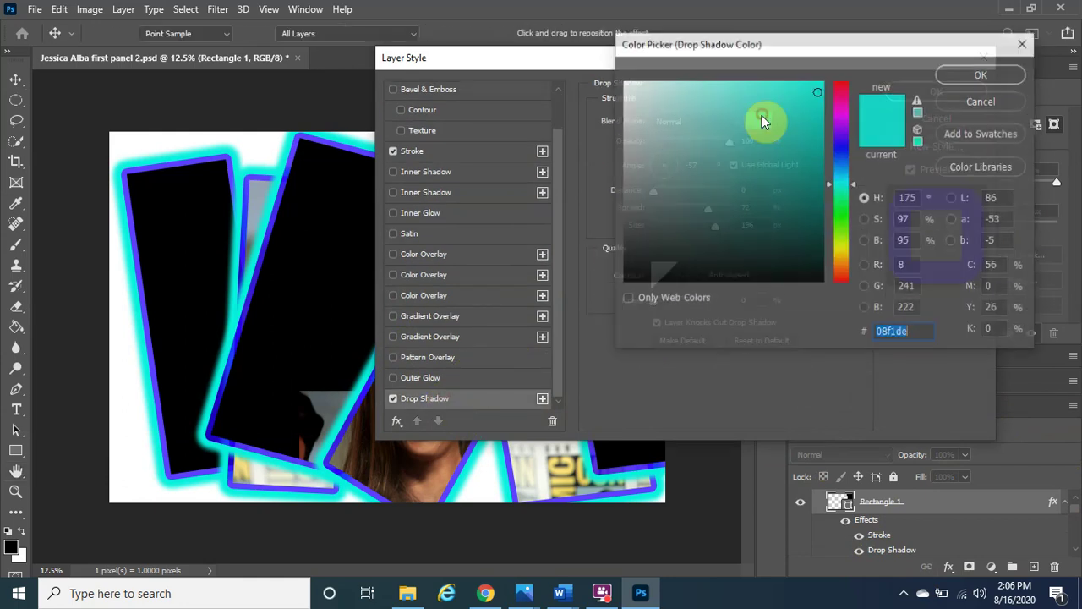
pyautogui.click(841, 107)
pyautogui.moveTo(841, 106); pyautogui.dragTo(847, 87)
pyautogui.click(957, 73)
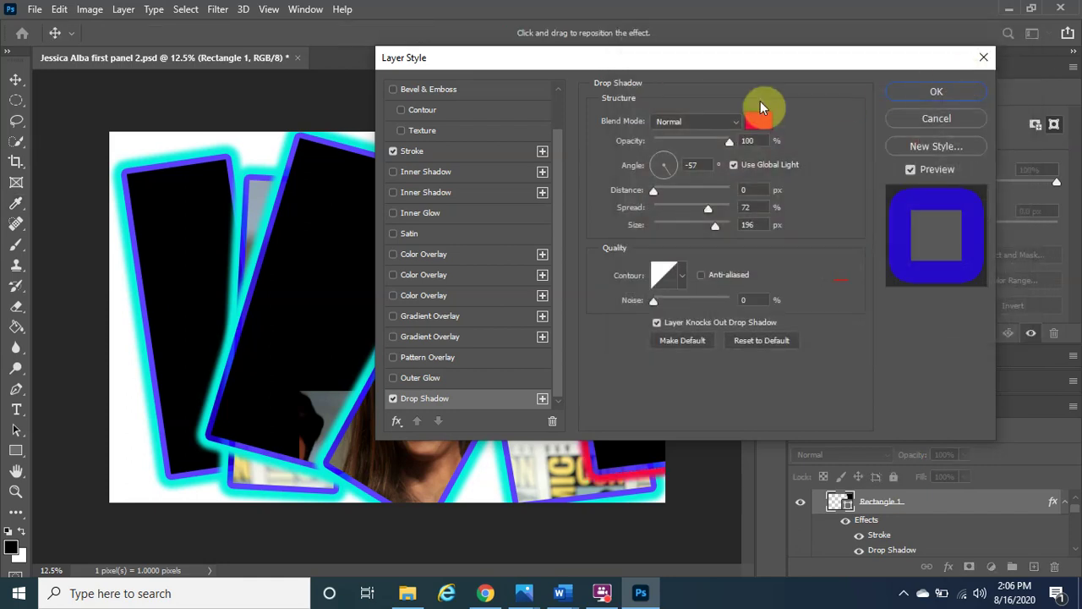
# Step: Set the stroke color of Panel copy 5's rectangle to green 00ff00 and apply the layer style
pyautogui.click(497, 154)
pyautogui.click(633, 234)
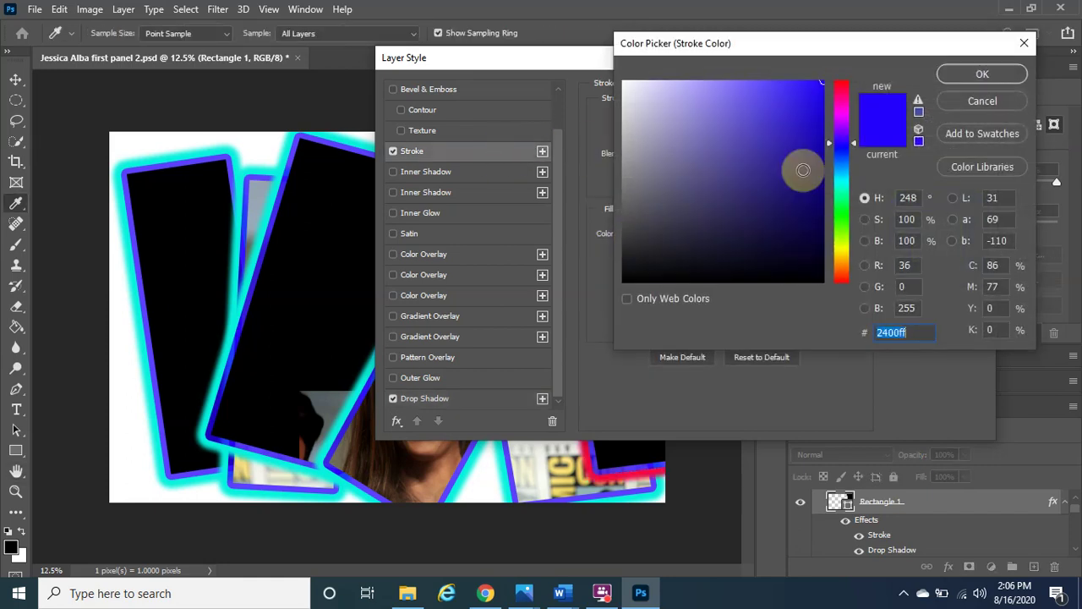
pyautogui.moveTo(845, 201)
pyautogui.mouseDown()
pyautogui.moveTo(843, 234)
pyautogui.moveTo(841, 218)
pyautogui.mouseUp()
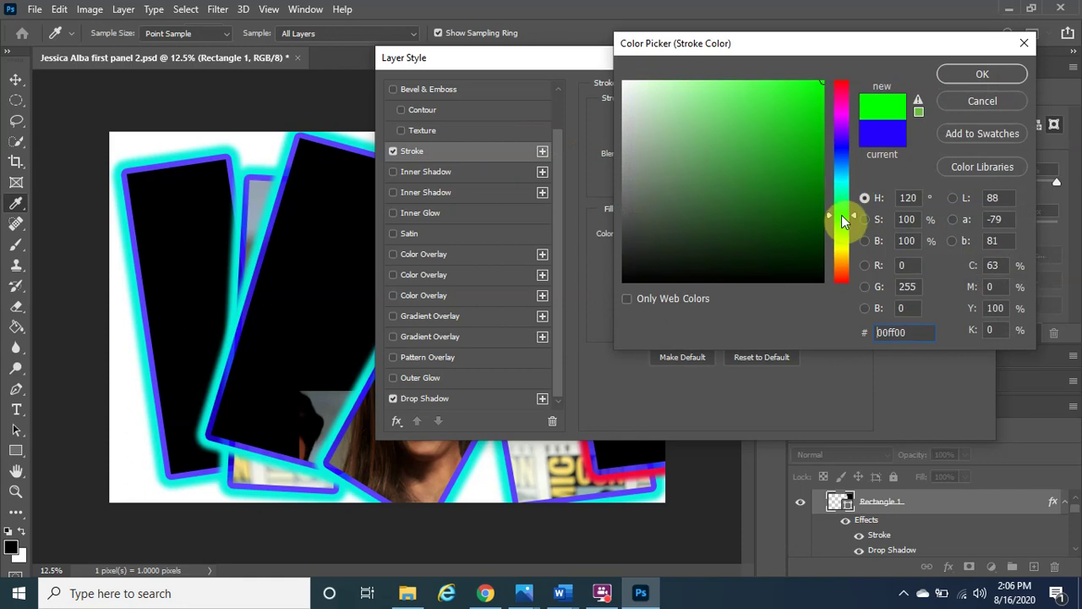
pyautogui.click(981, 74)
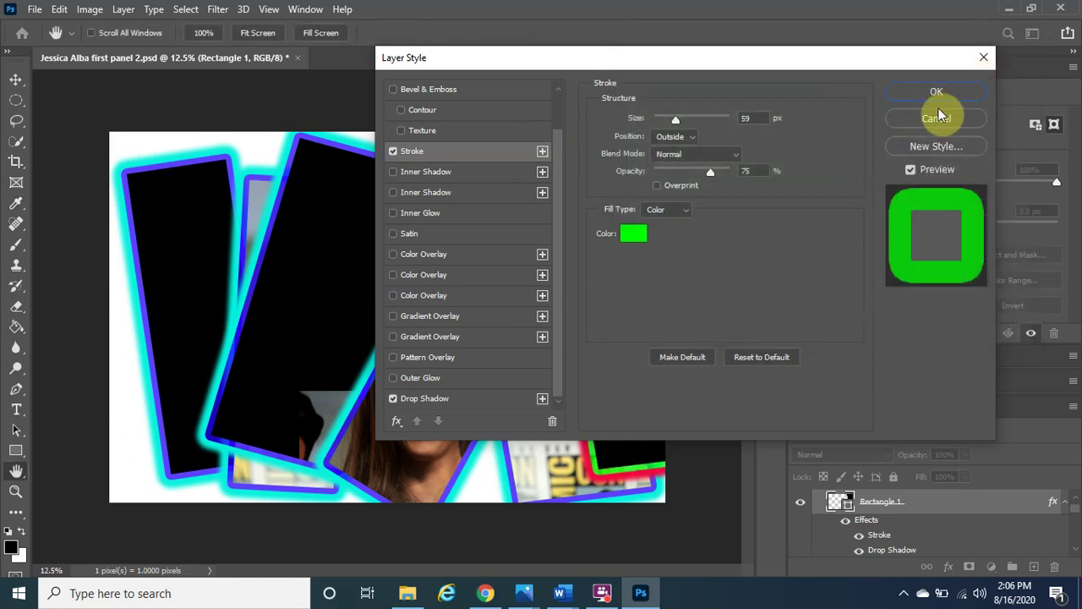
pyautogui.moveTo(802, 63); pyautogui.dragTo(933, 62)
pyautogui.click(1066, 92)
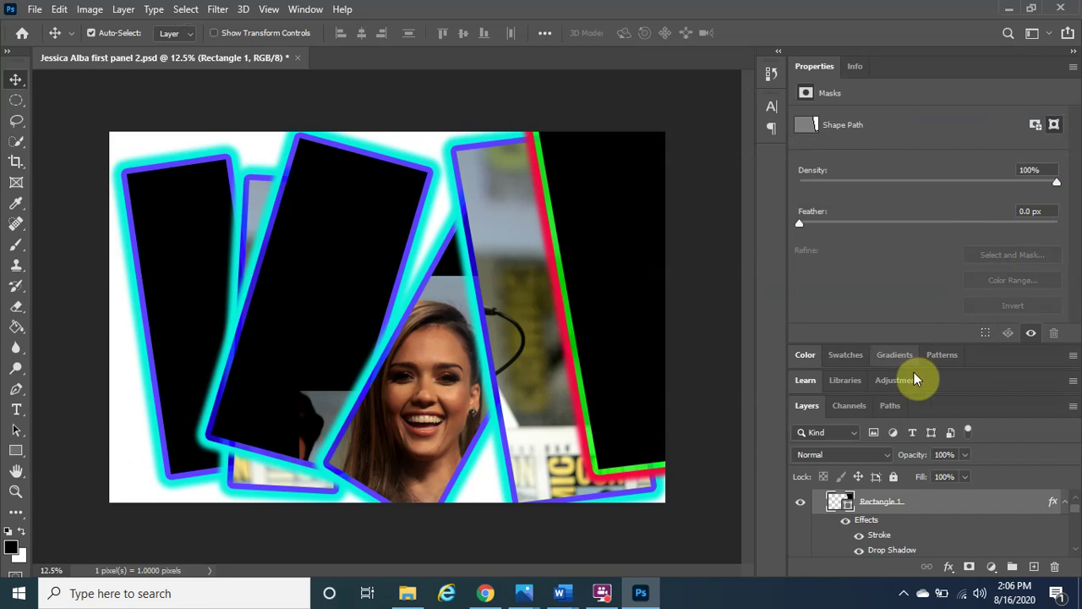
# Step: Collapse the Panel copy 5 group and change the drop shadow color of Panel copy 3's Rectangle 1 layer to yellow
pyautogui.scroll(2, 1057, 512)
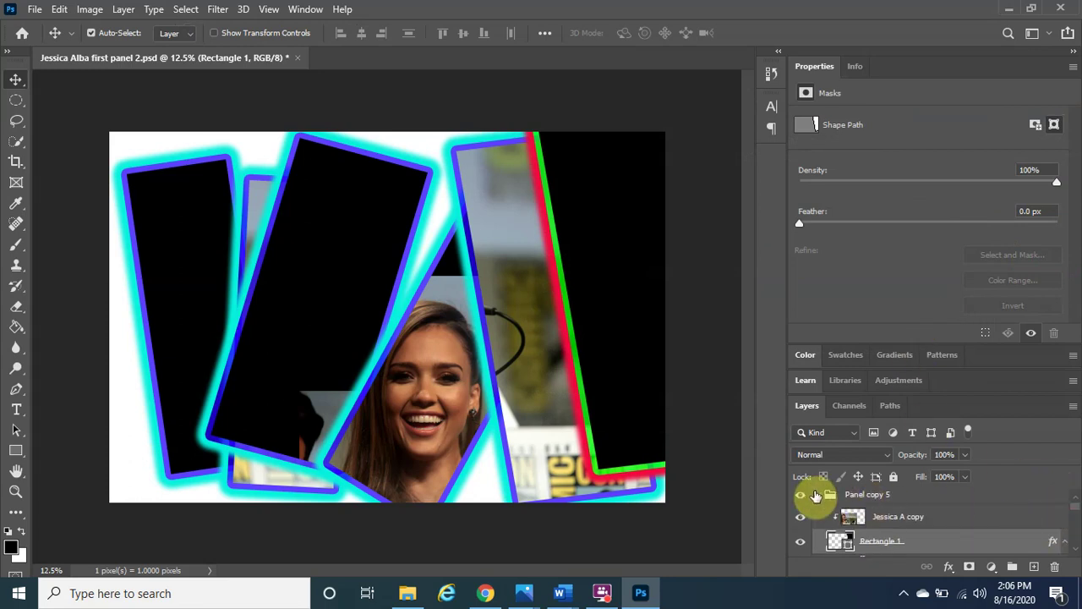
pyautogui.click(820, 499)
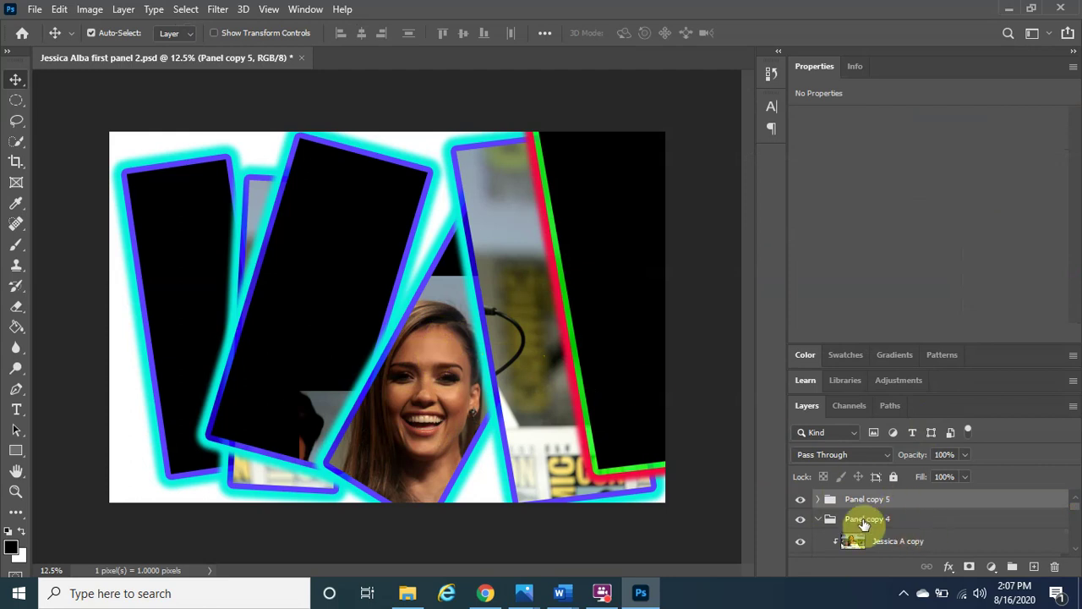
pyautogui.scroll(-5, 930, 531)
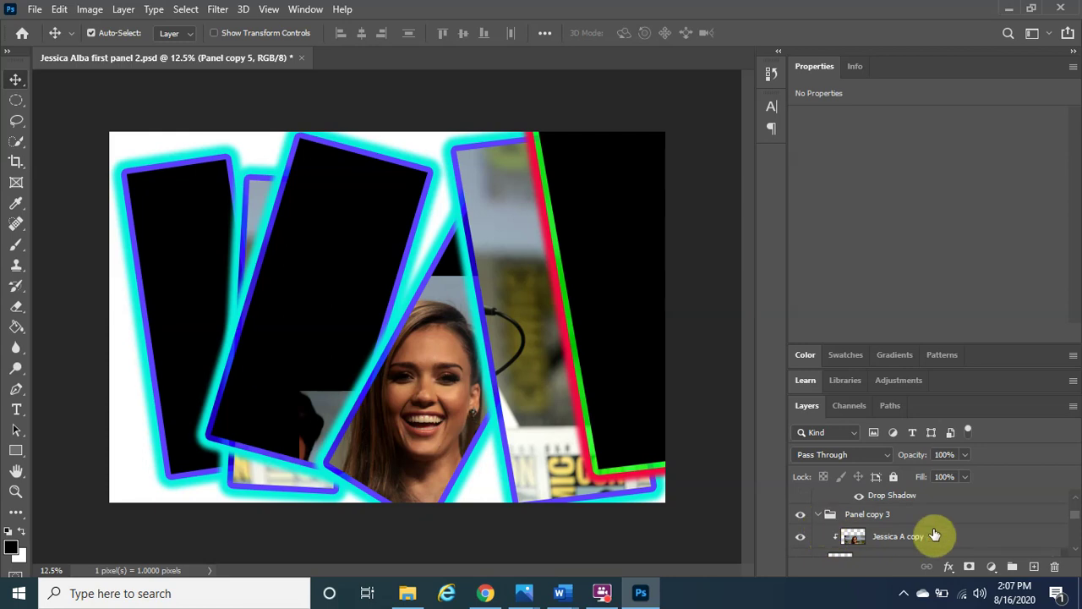
pyautogui.scroll(-1, 930, 536)
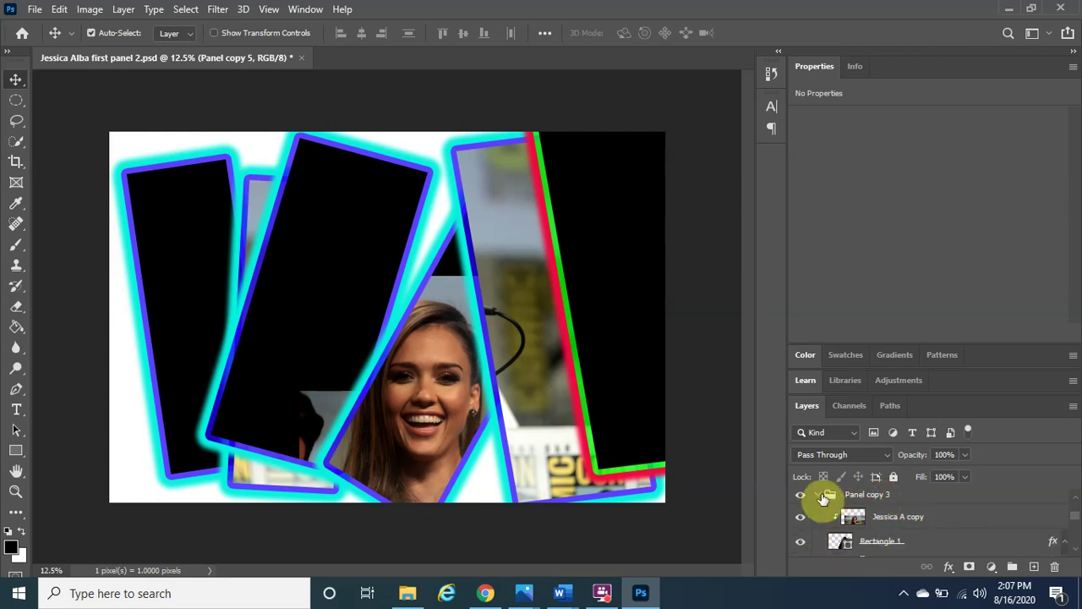
pyautogui.click(881, 542)
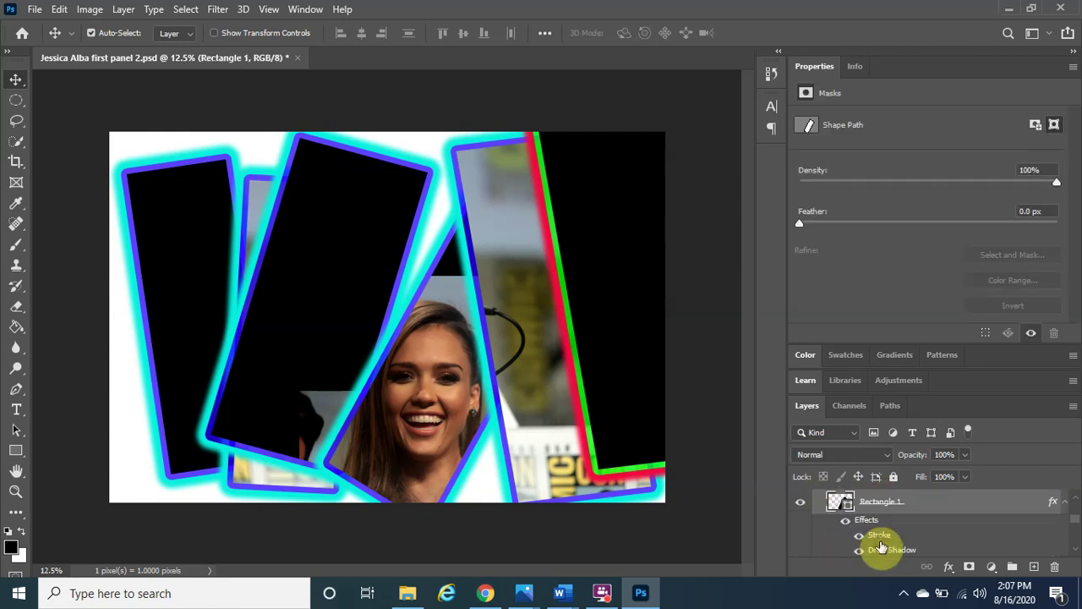
pyautogui.click(949, 565)
pyautogui.click(1008, 414)
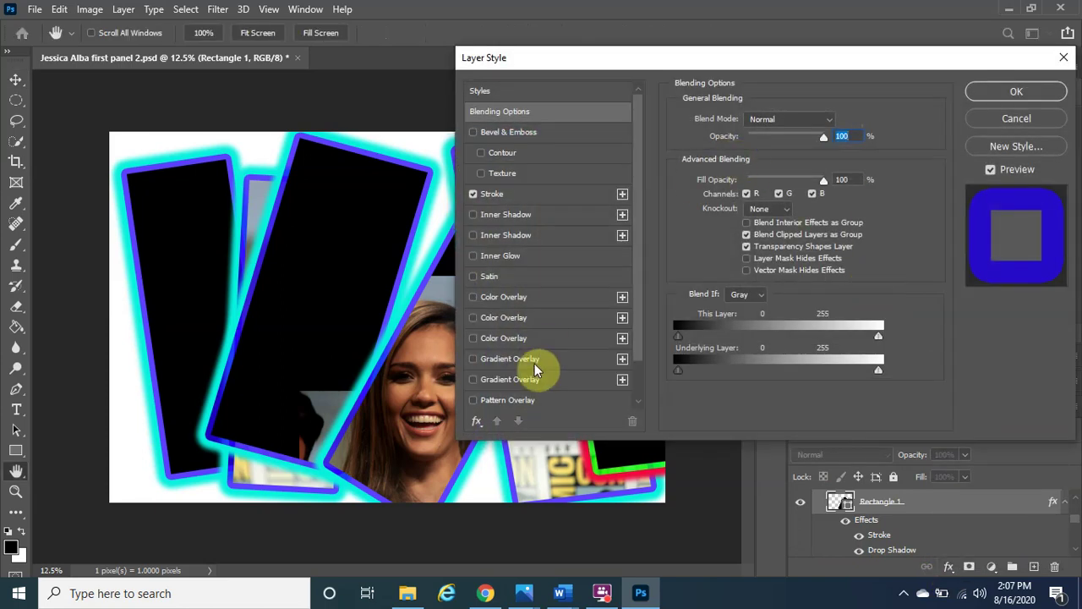
pyautogui.scroll(-1, 578, 378)
pyautogui.click(534, 401)
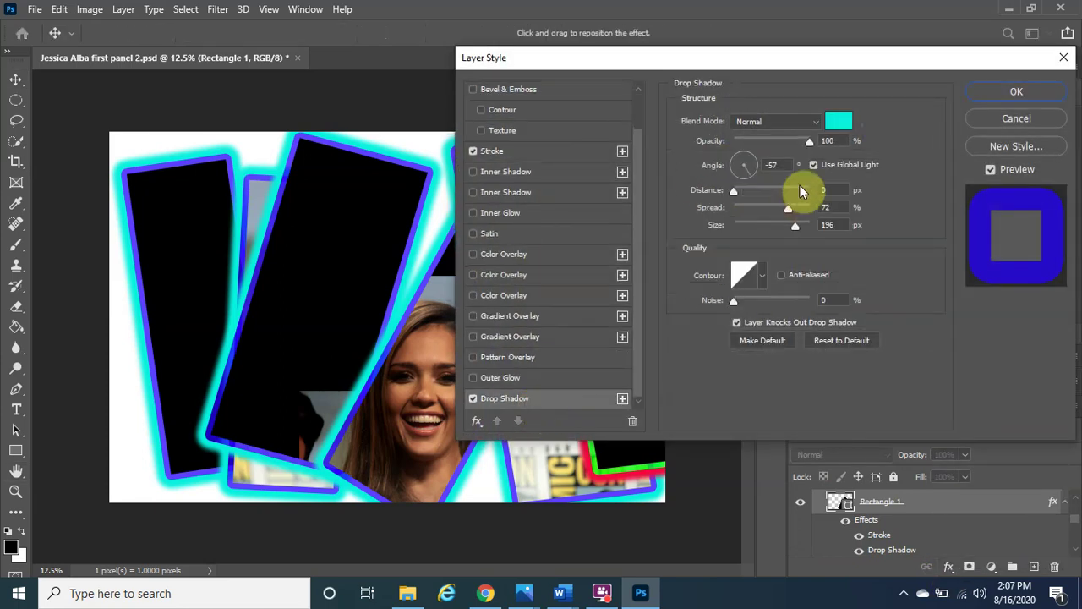
pyautogui.click(840, 121)
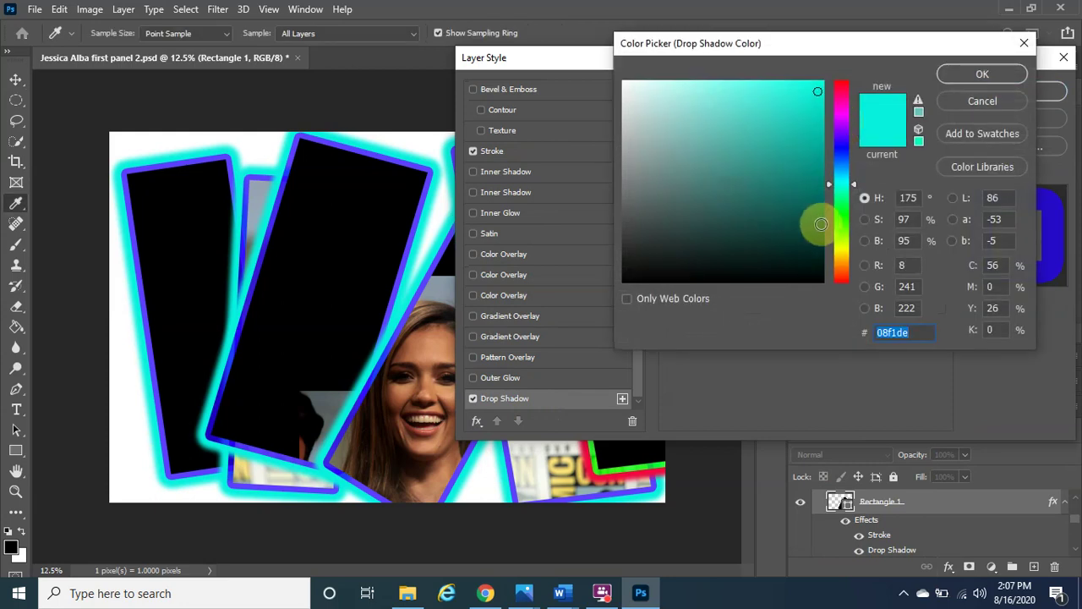
pyautogui.moveTo(840, 255); pyautogui.dragTo(843, 247)
pyautogui.click(980, 75)
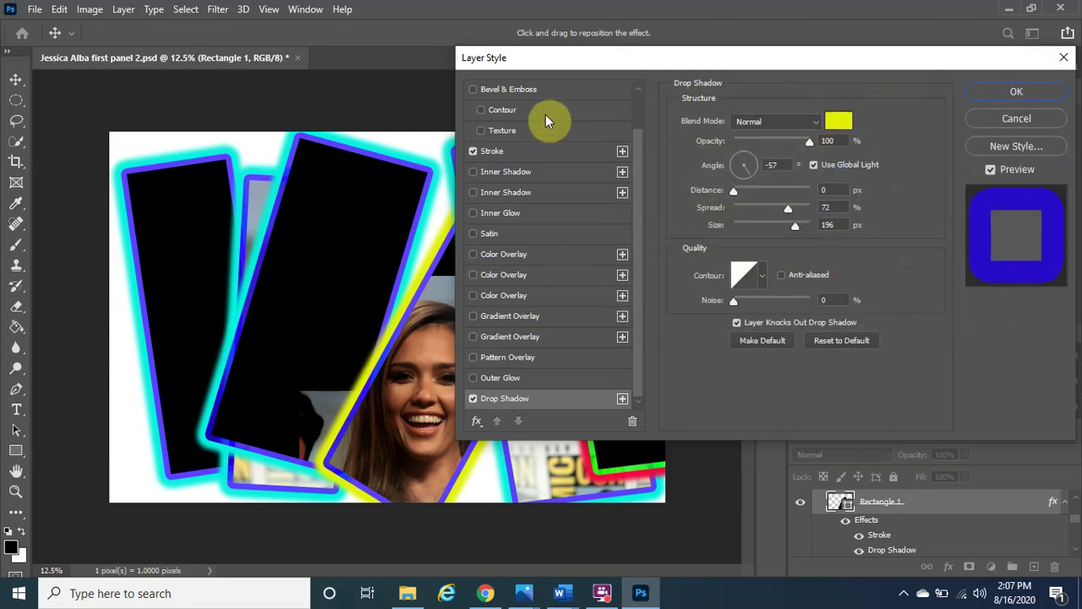
# Step: Set the stroke color of Panel copy 3's Rectangle 1 layer to magenta fc00ff and apply the layer style
pyautogui.click(540, 145)
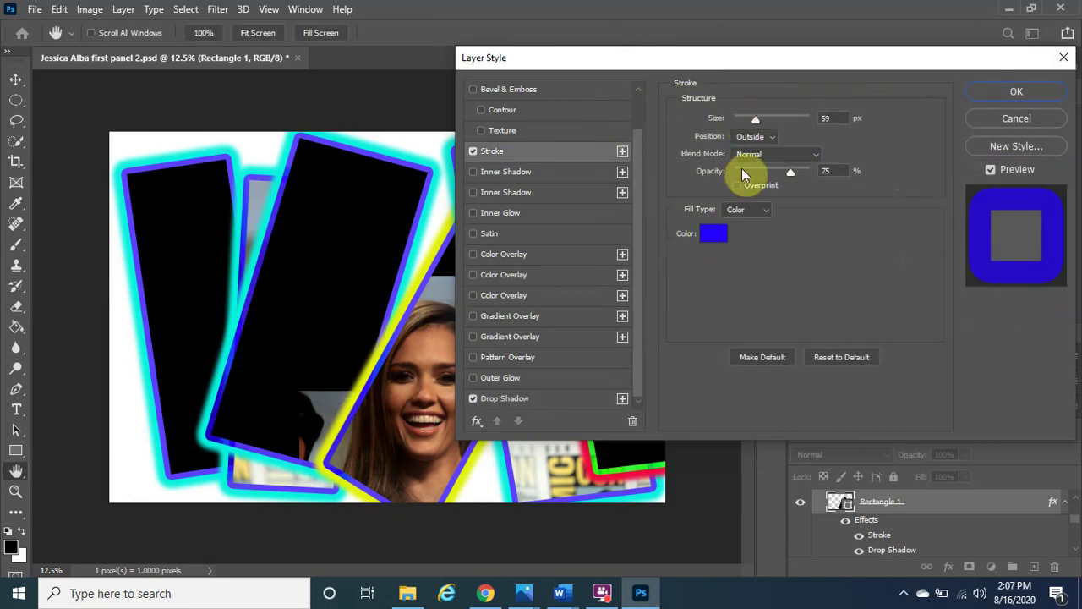
pyautogui.click(719, 234)
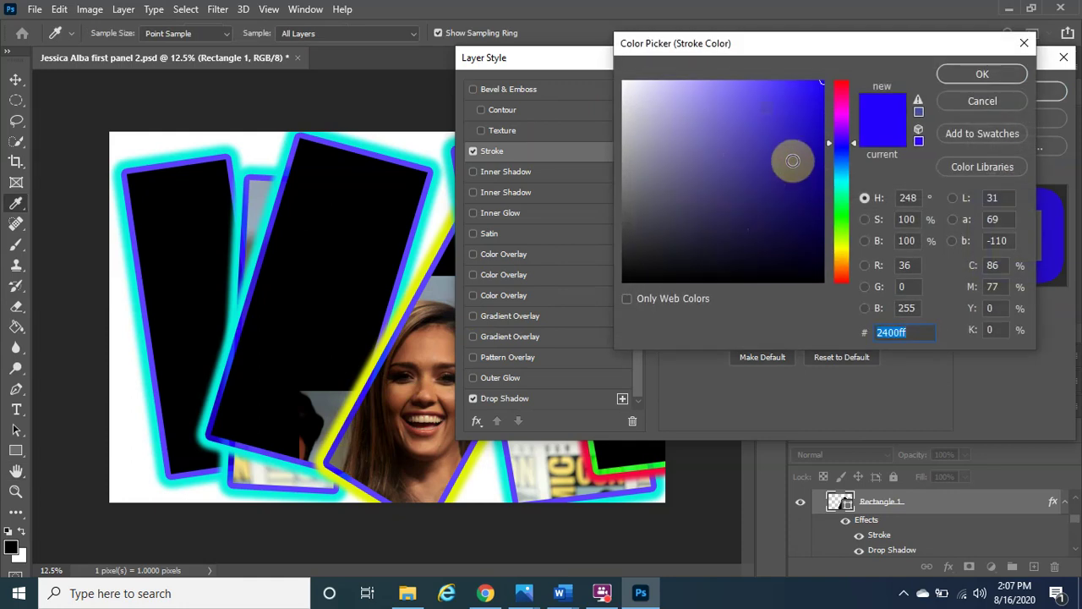
pyautogui.moveTo(845, 122); pyautogui.dragTo(847, 116)
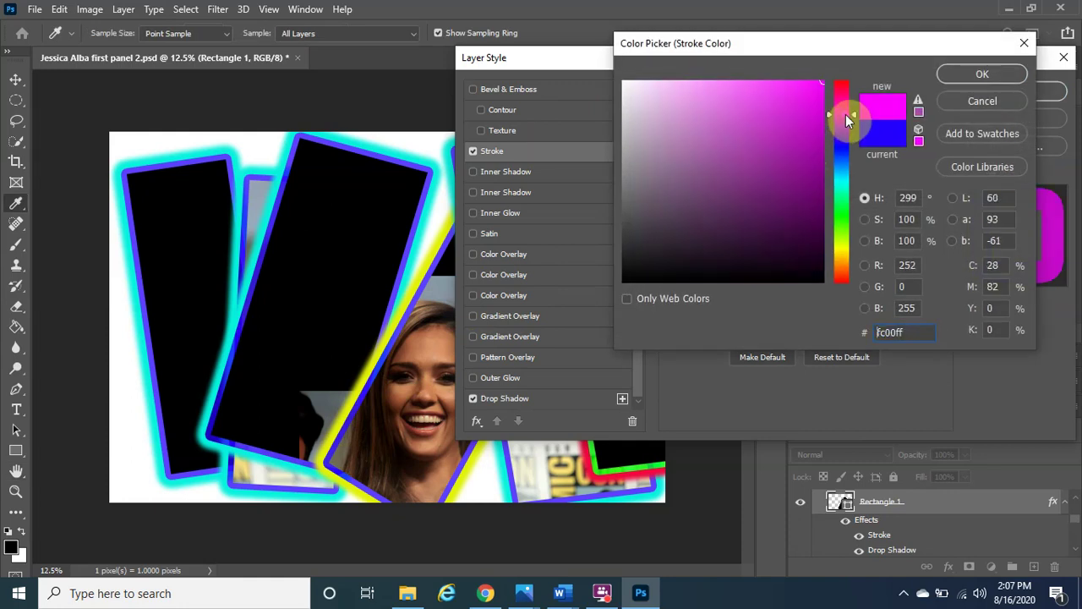
pyautogui.click(978, 74)
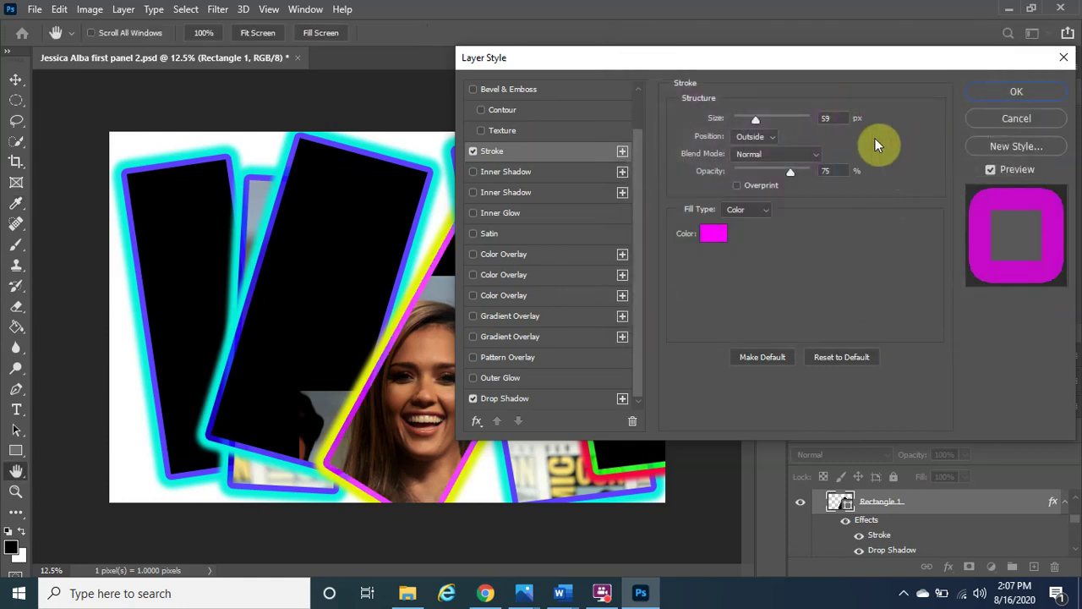
pyautogui.click(1017, 90)
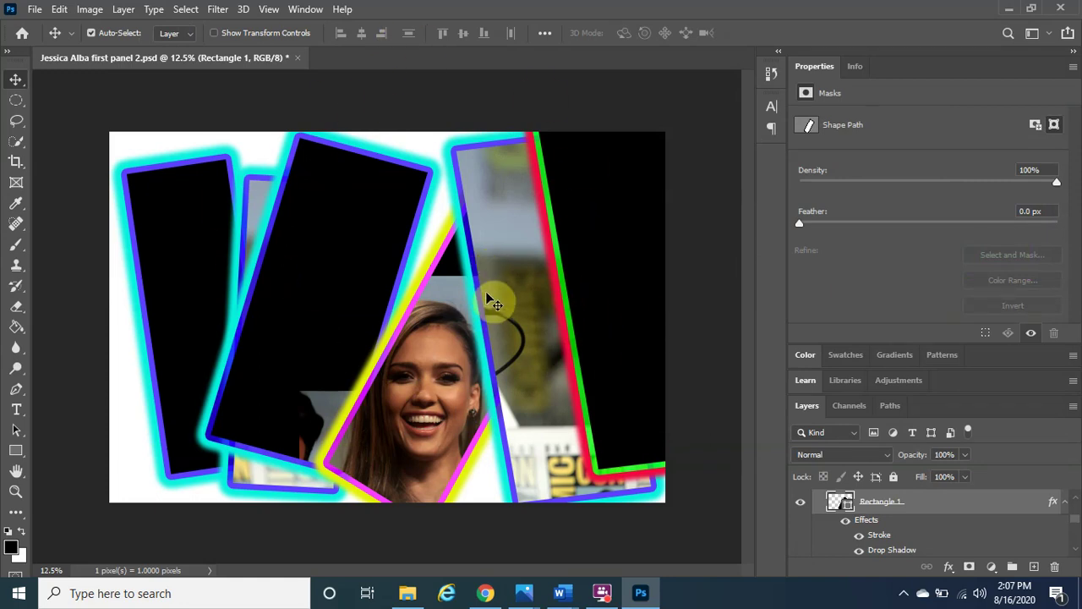
# Step: Start saving the document under a new name on the computer, naming it "Jessica Alba completed panels different colors"
pyautogui.click(35, 11)
pyautogui.click(86, 200)
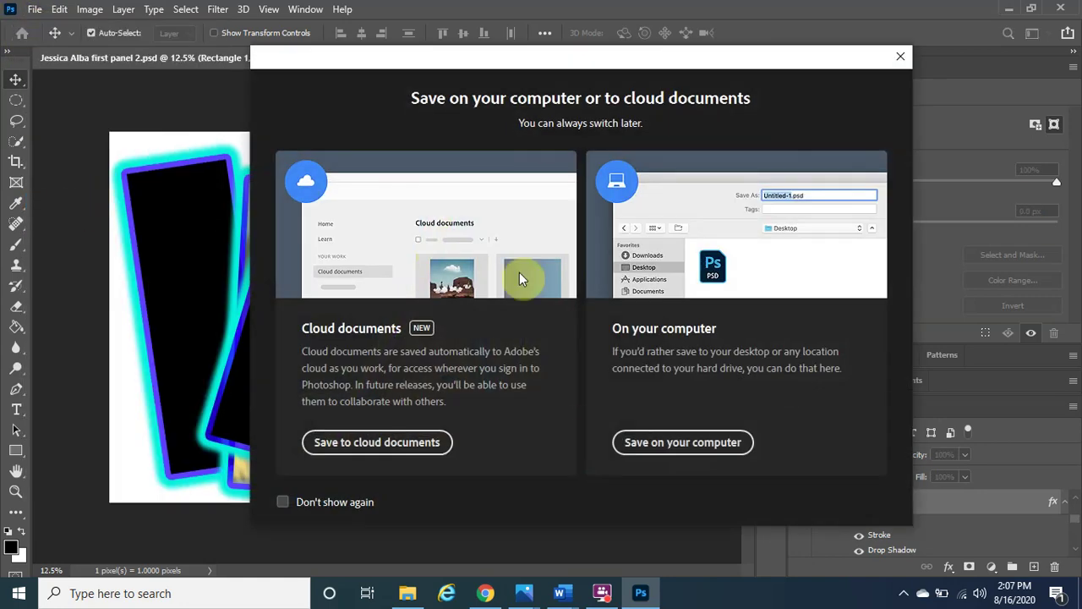
pyautogui.click(635, 443)
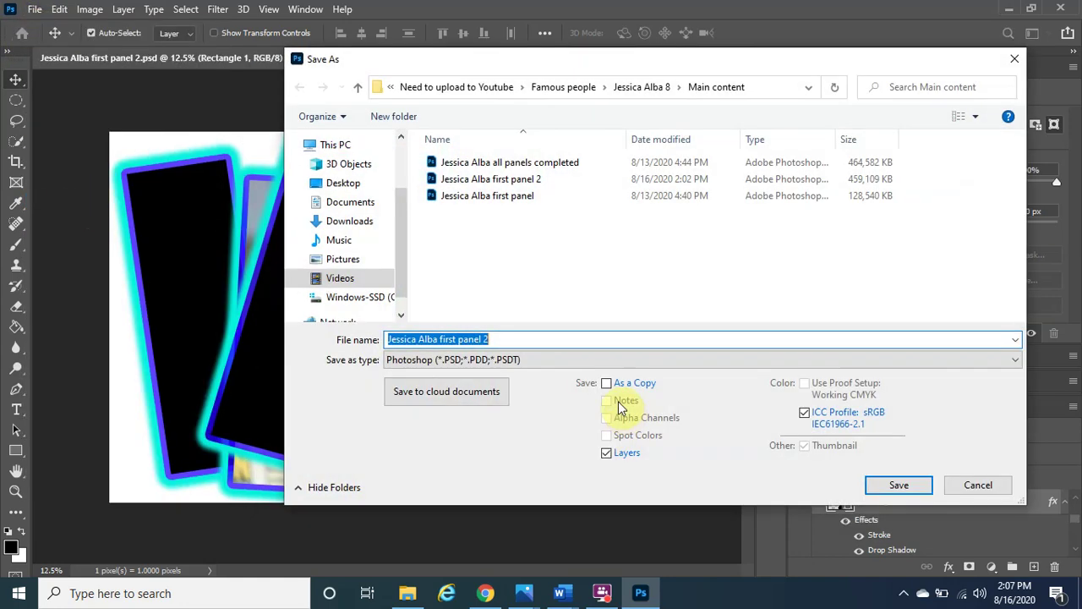
pyautogui.click(508, 339)
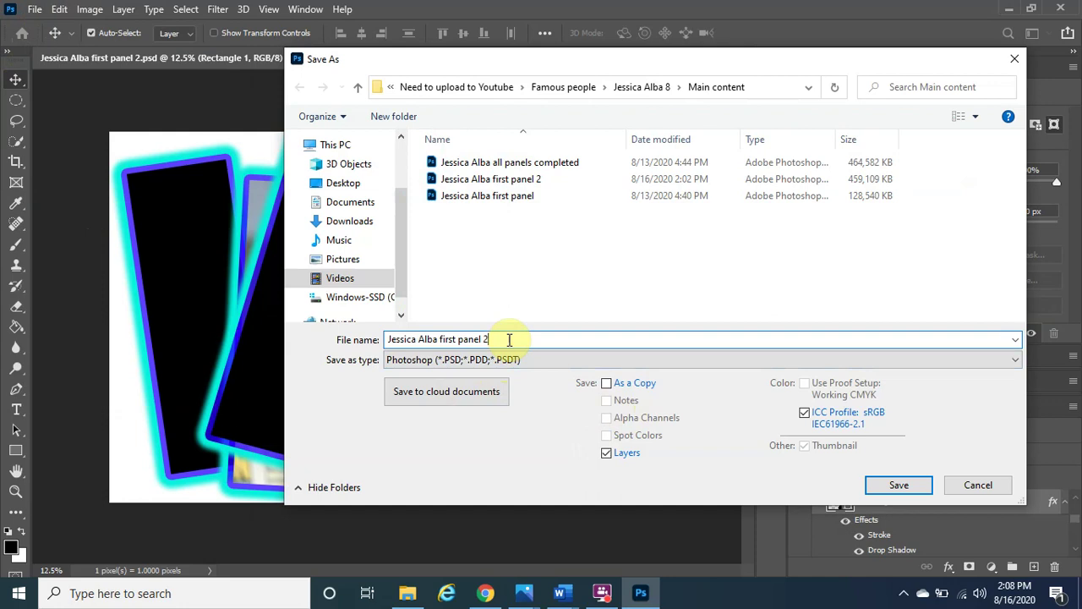
pyautogui.press('BackSpace')
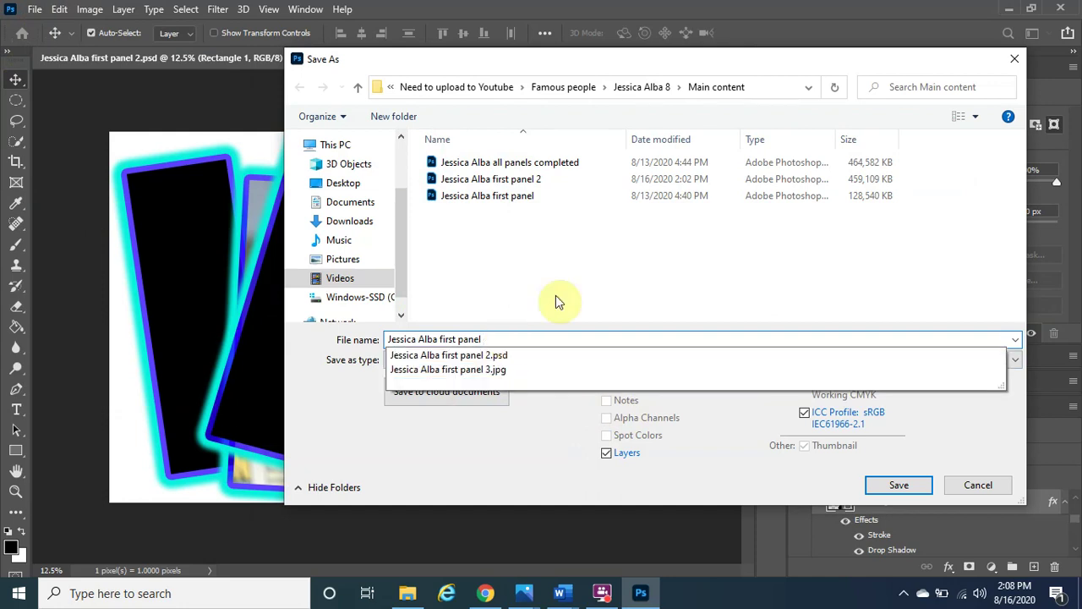
pyautogui.moveTo(679, 68); pyautogui.dragTo(723, 100)
pyautogui.moveTo(563, 369); pyautogui.dragTo(490, 369)
pyautogui.press('BackSpace')
pyautogui.write('comple')
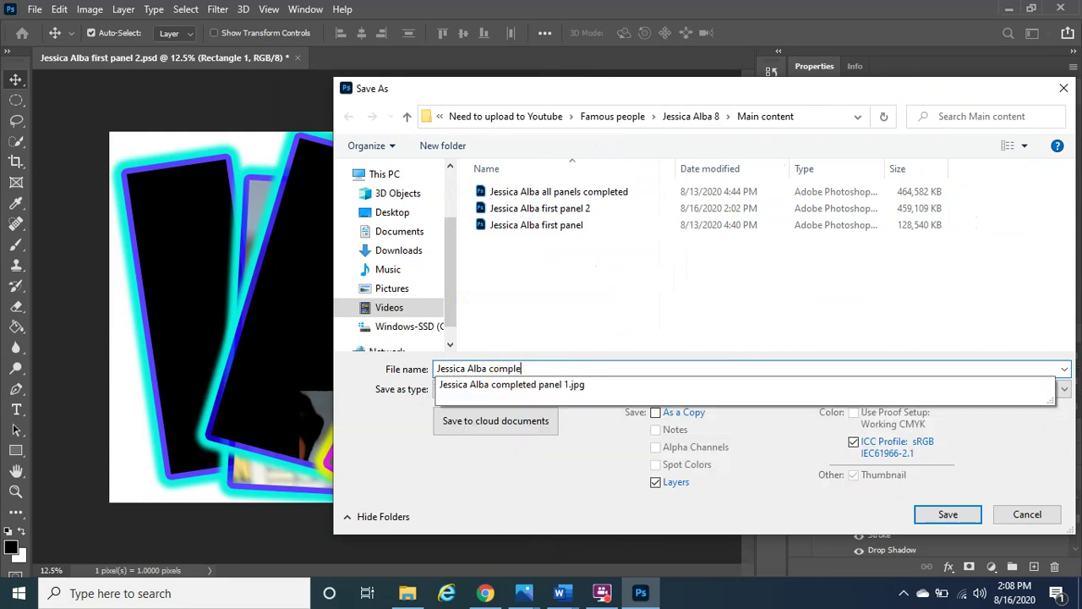
pyautogui.write('ted panels wi')
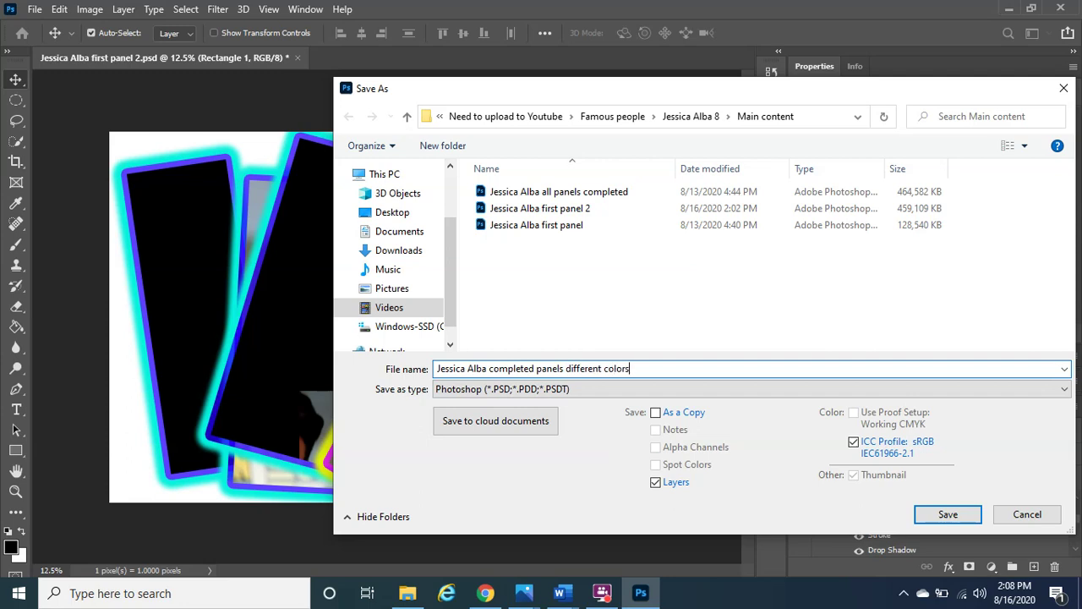
# Step: Choose the Photoshop PSD format for the renamed file and save it in the Main content folder
pyautogui.click(572, 389)
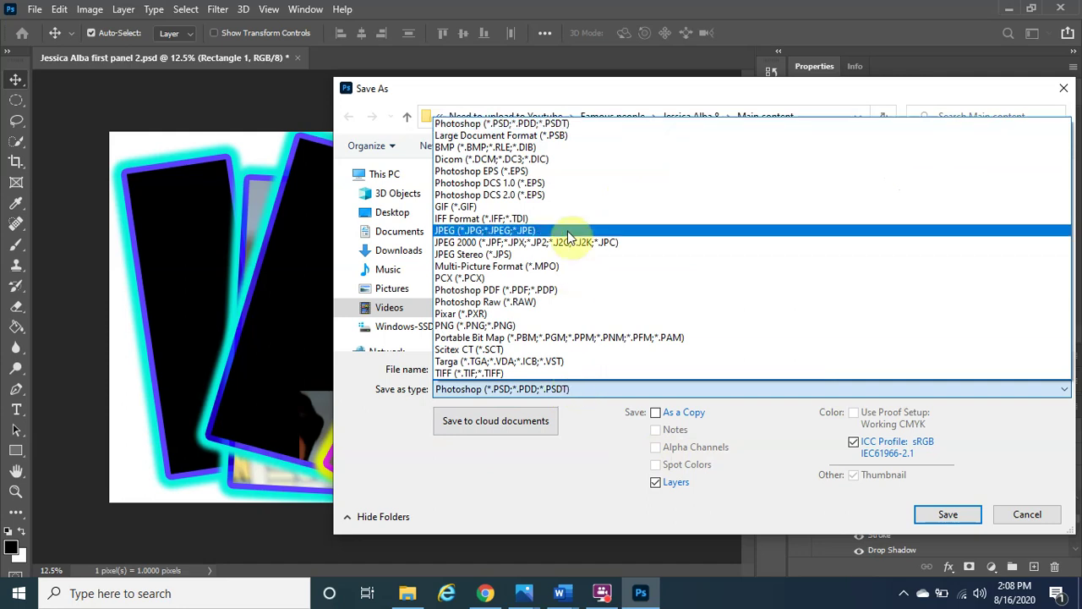
pyautogui.click(571, 231)
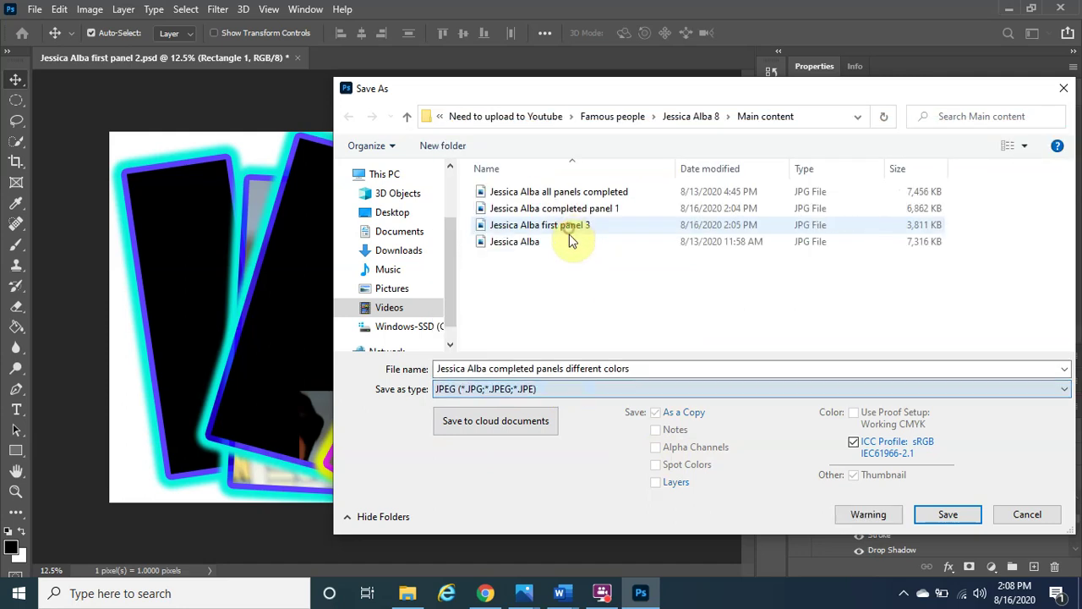
pyautogui.click(467, 398)
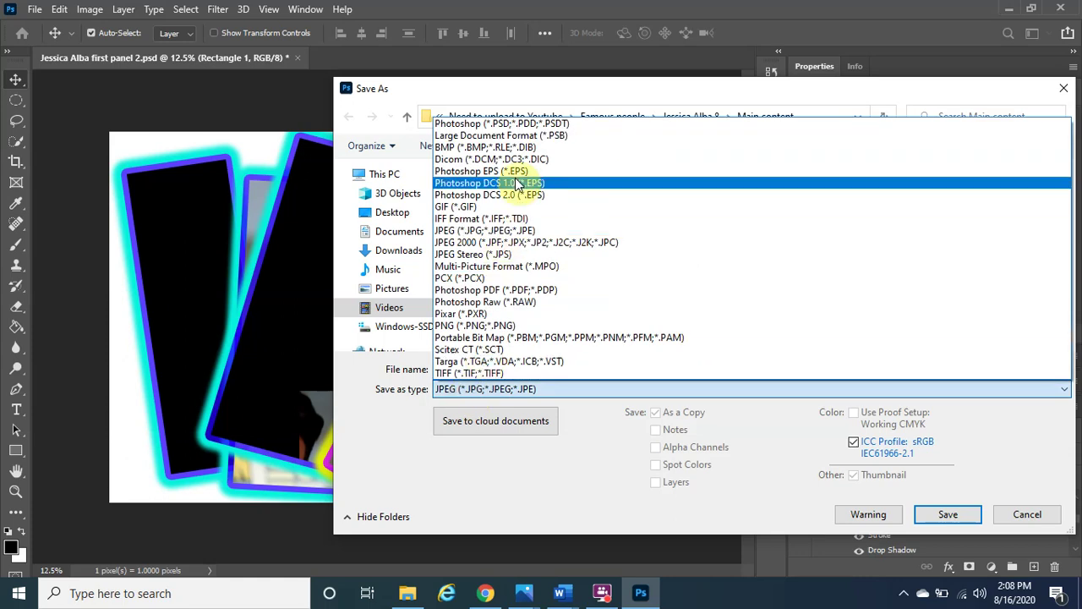
pyautogui.click(542, 124)
pyautogui.click(934, 514)
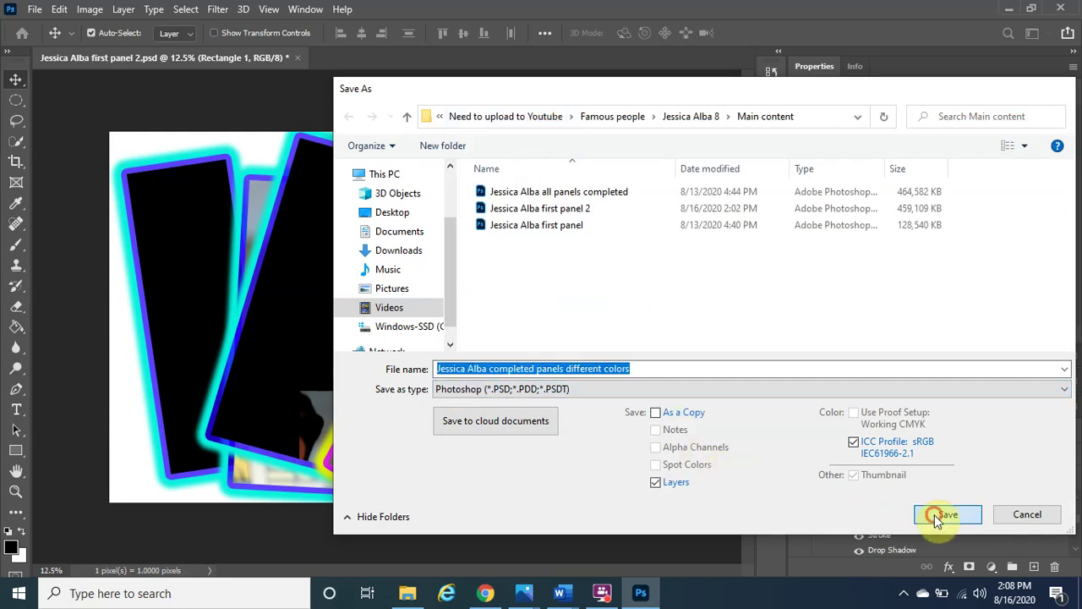
pyautogui.click(713, 155)
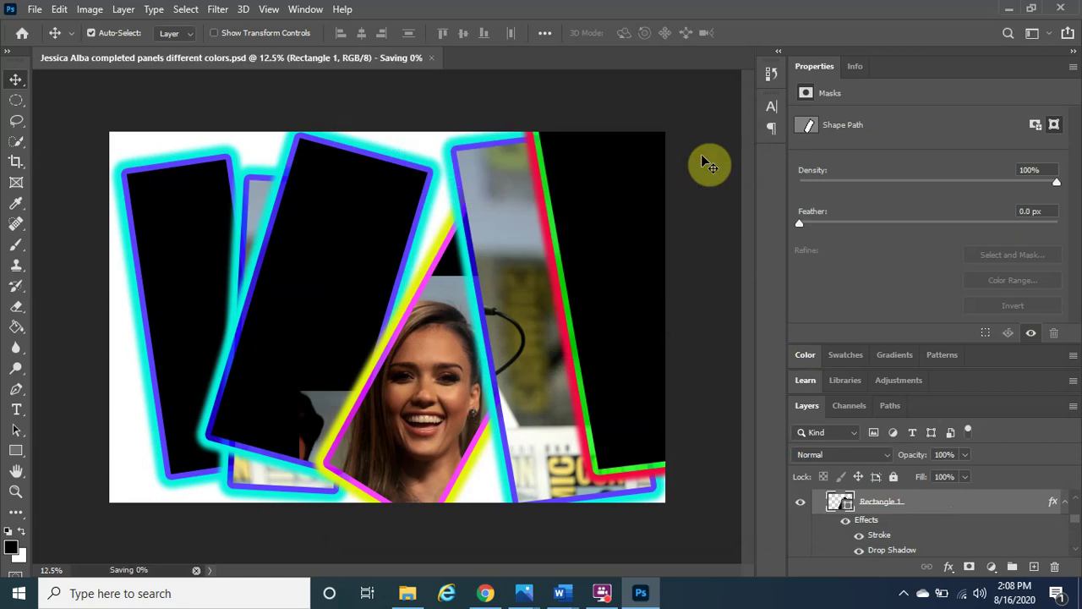
pyautogui.scroll(3, 915, 539)
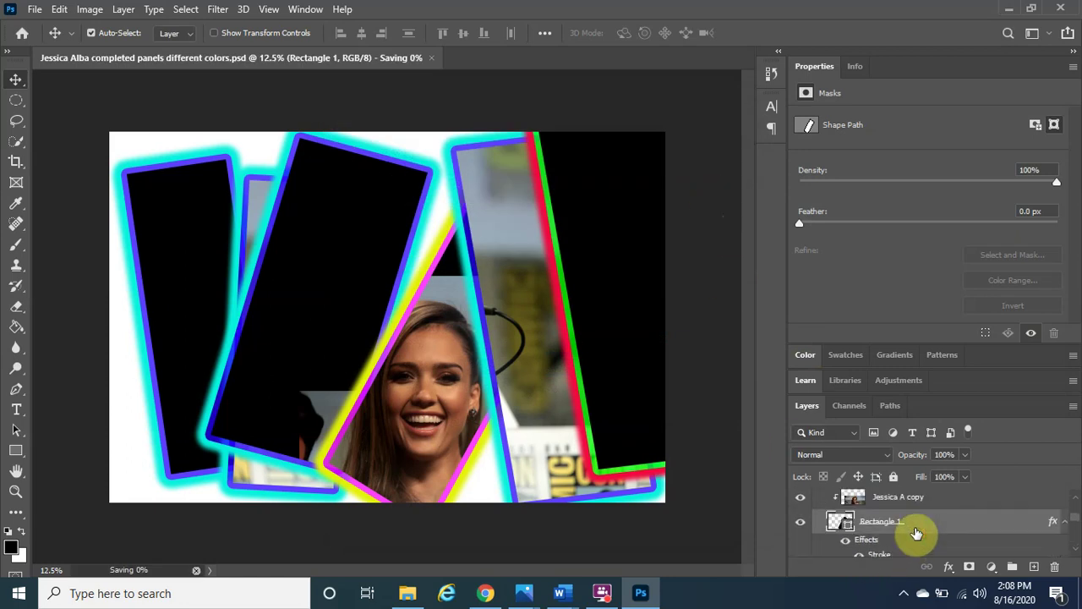
pyautogui.scroll(3, 917, 532)
pyautogui.scroll(-3, 916, 530)
pyautogui.scroll(1, 916, 533)
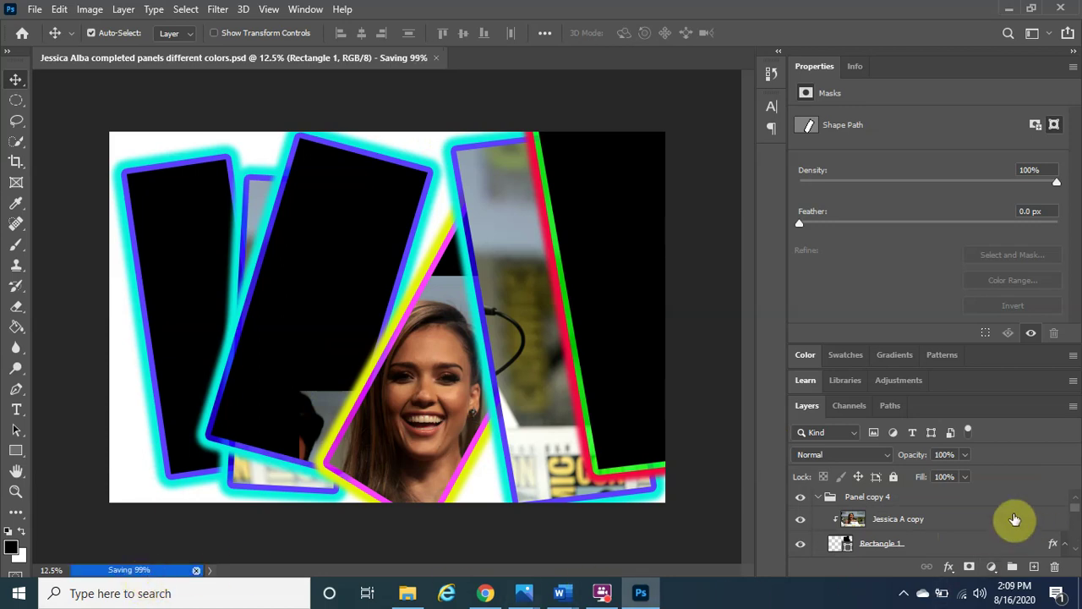
pyautogui.scroll(1, 950, 538)
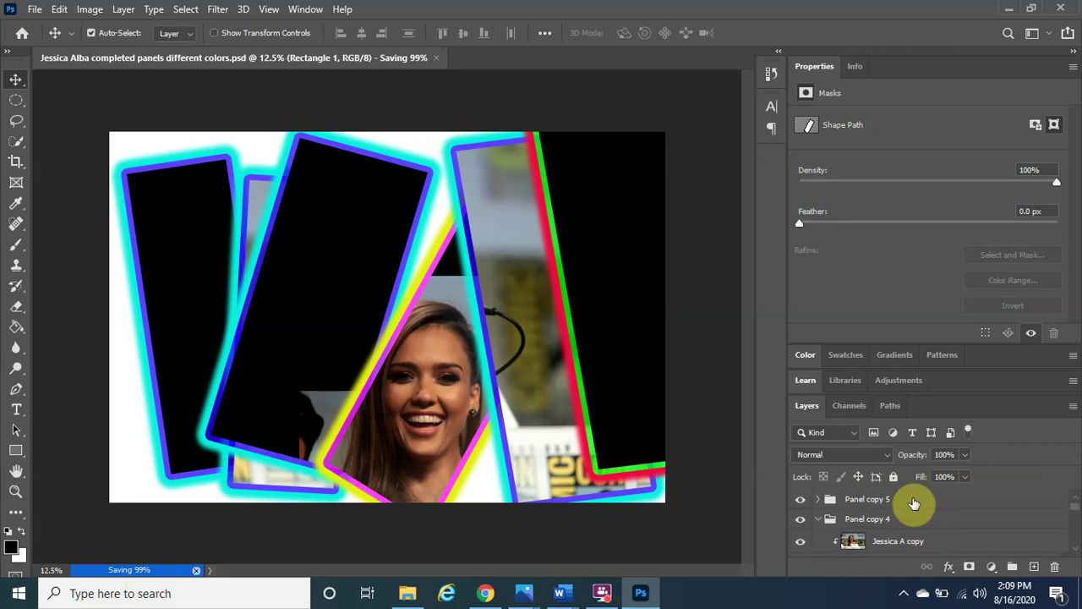
pyautogui.scroll(-2, 914, 508)
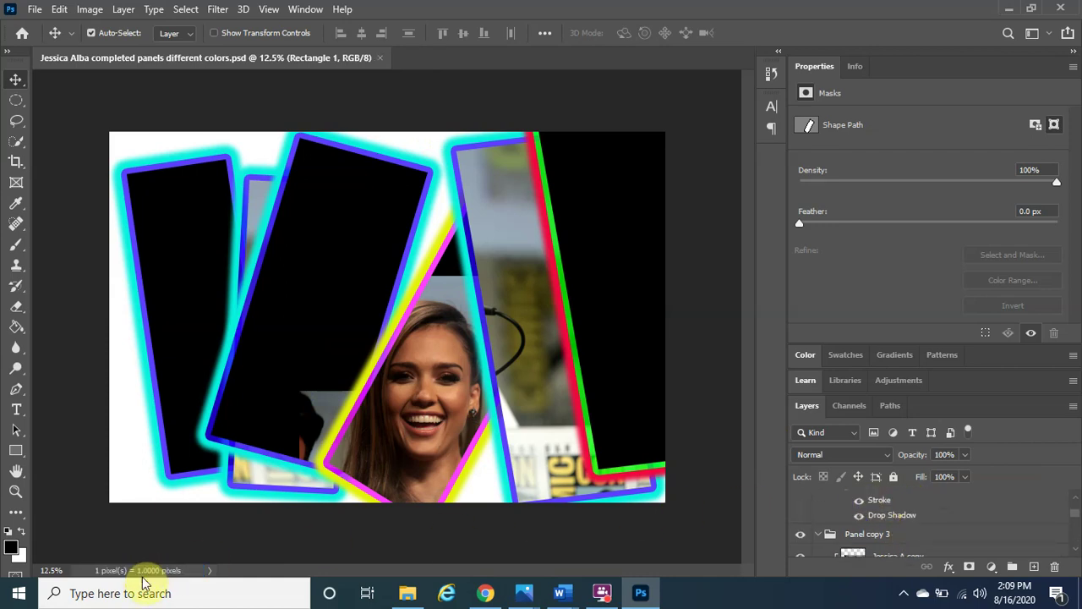
# Step: Save a JPEG copy of the document on the computer as "Jessica Alba completed panels different colors"
pyautogui.click(33, 10)
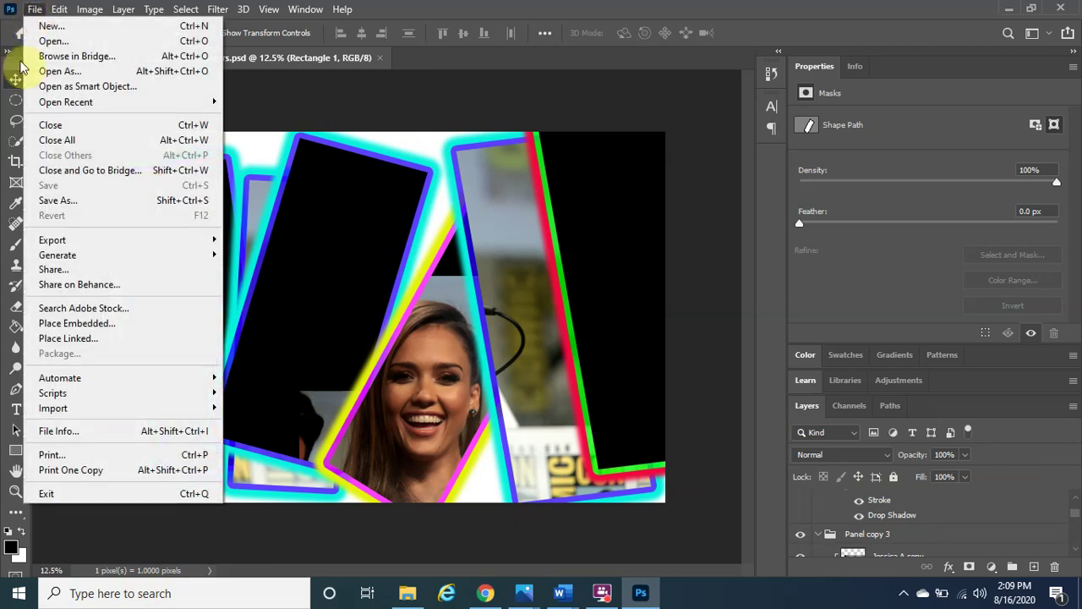
pyautogui.click(64, 201)
pyautogui.click(668, 441)
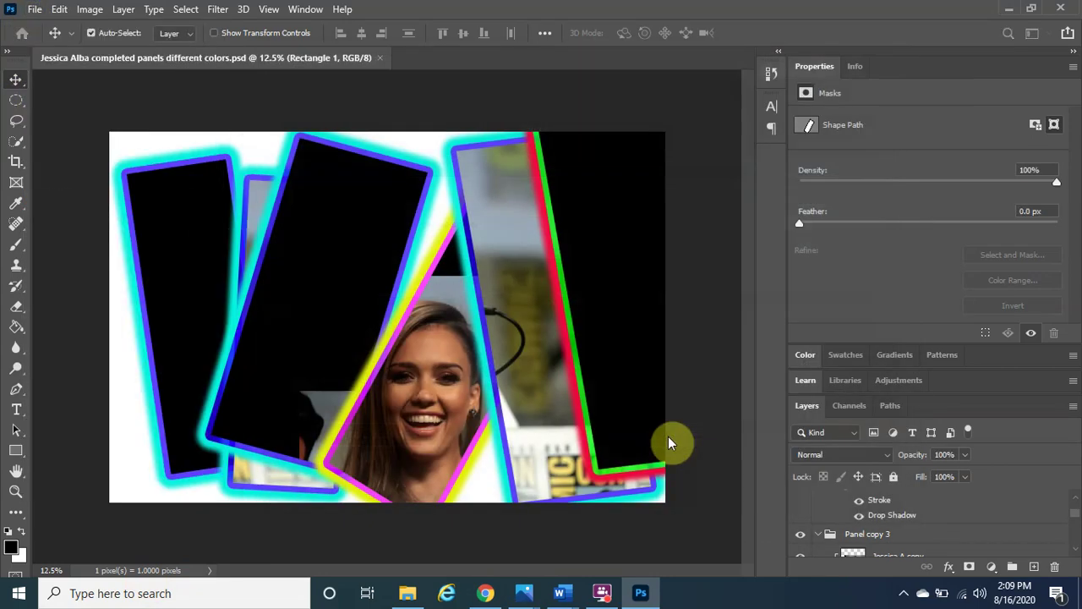
pyautogui.click(532, 396)
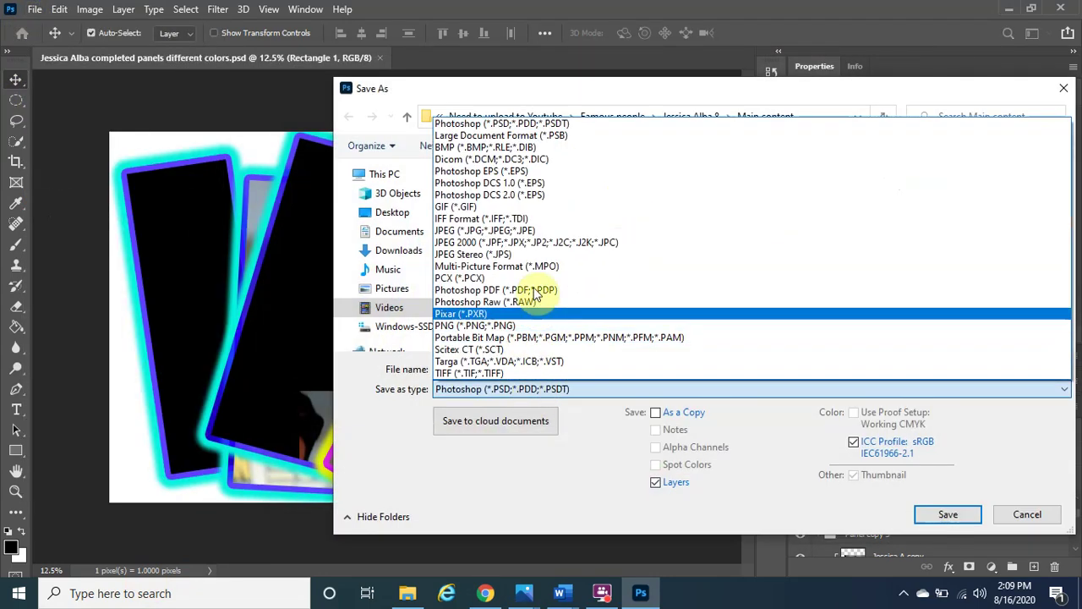
pyautogui.click(545, 230)
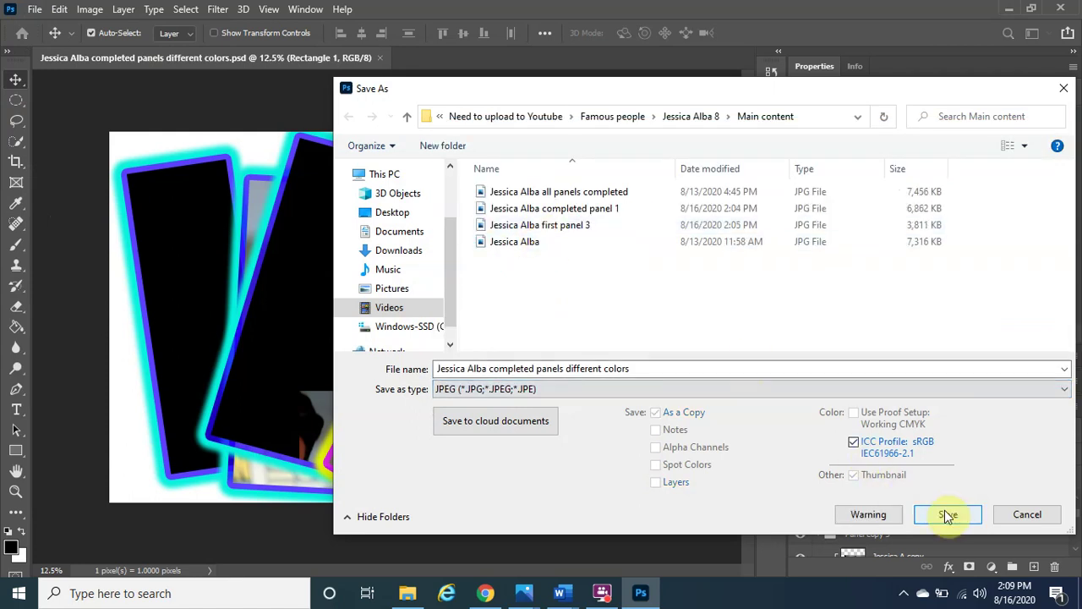
pyautogui.click(947, 514)
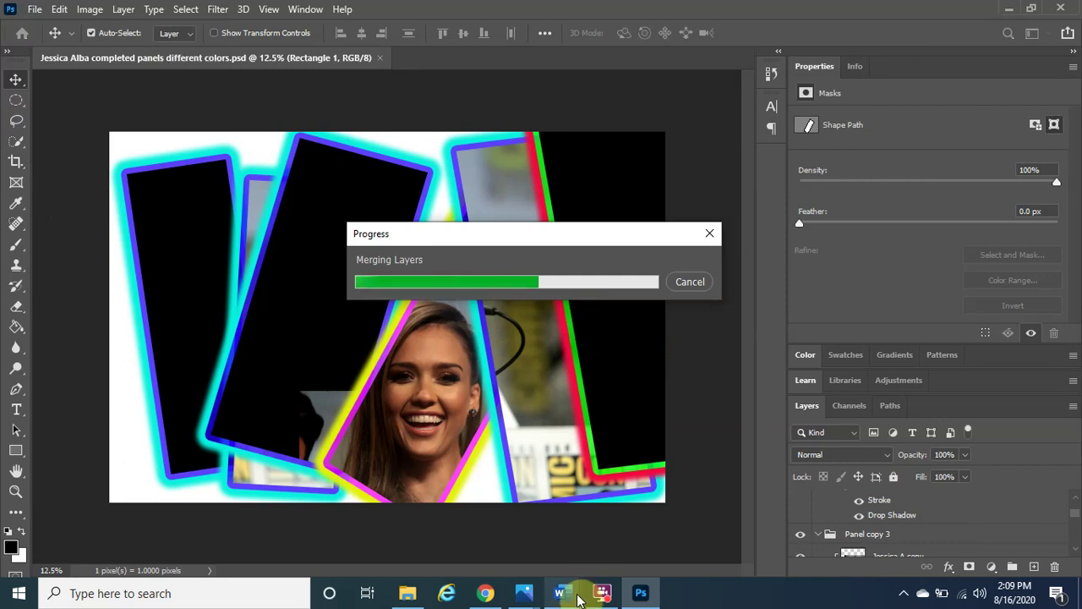
# Step: Switch to Word and look over the opening part of the "Subscribe, like, and share" document
pyautogui.moveTo(563, 591)
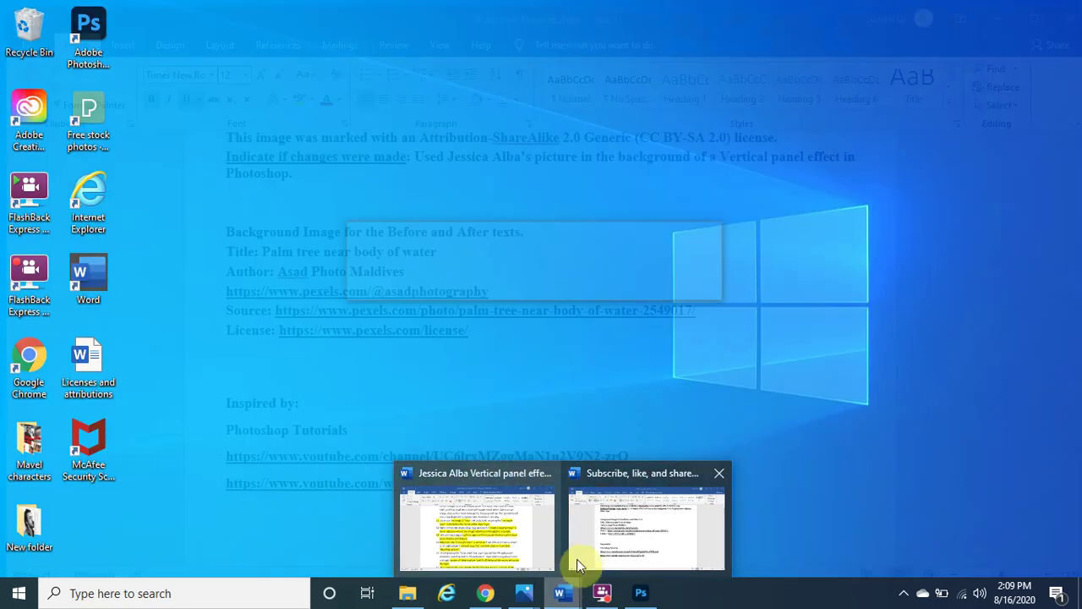
pyautogui.click(576, 559)
pyautogui.scroll(8, 583, 515)
pyautogui.scroll(15, 583, 514)
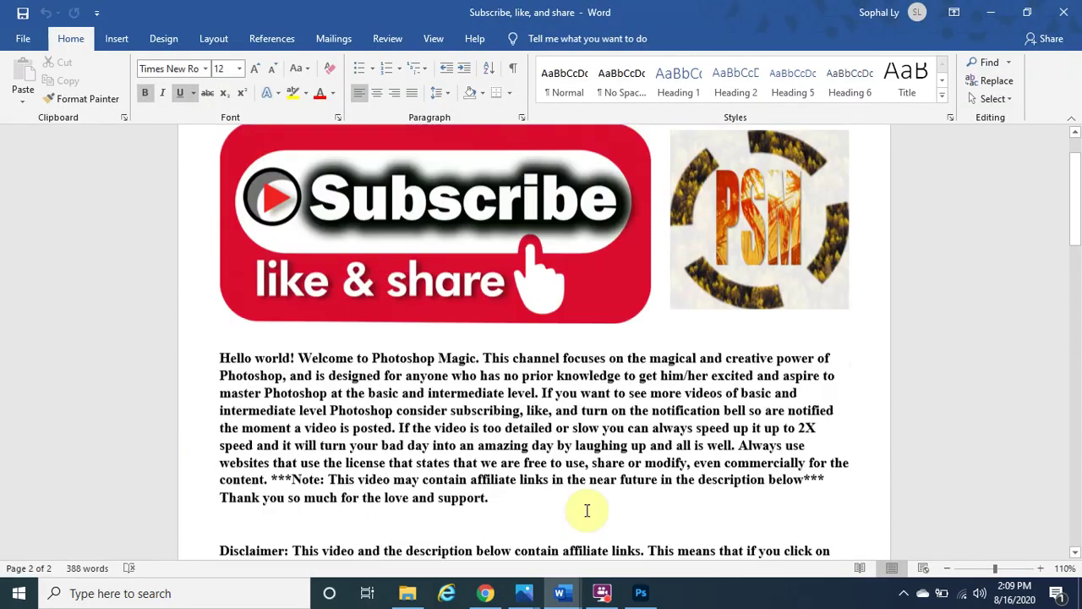
pyautogui.scroll(2, 586, 510)
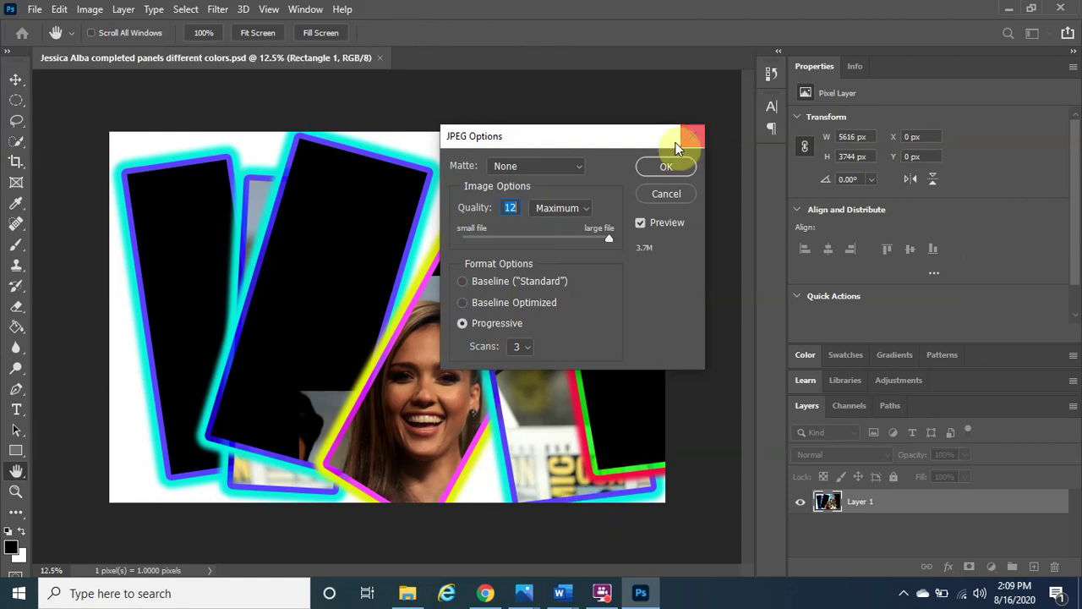
# Step: Accept the JPEG options with Maximum quality 12 and progressive format with 3 scans
pyautogui.click(663, 171)
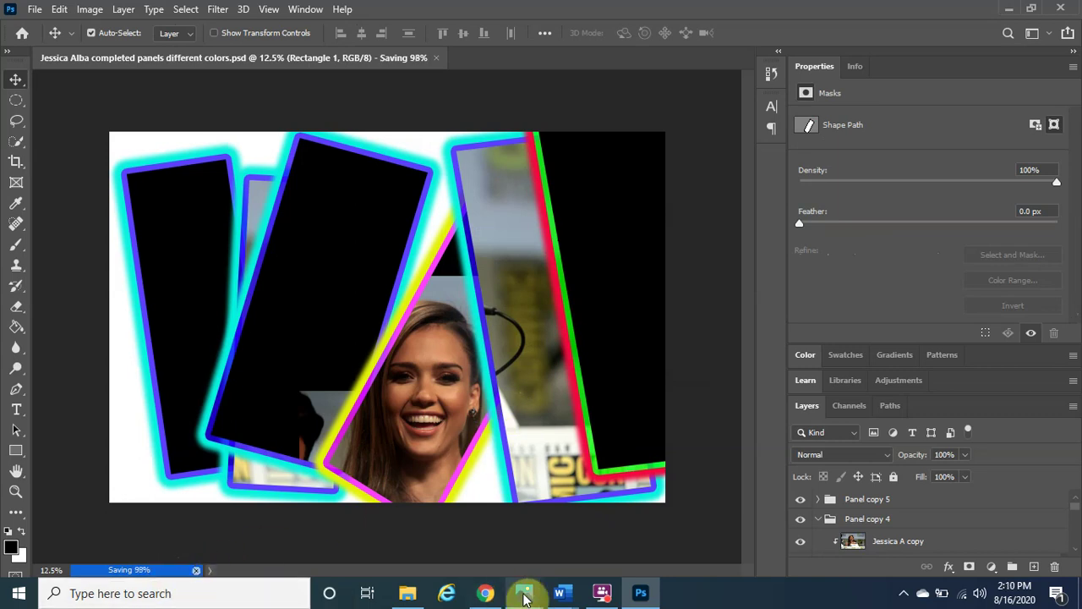
pyautogui.moveTo(524, 594)
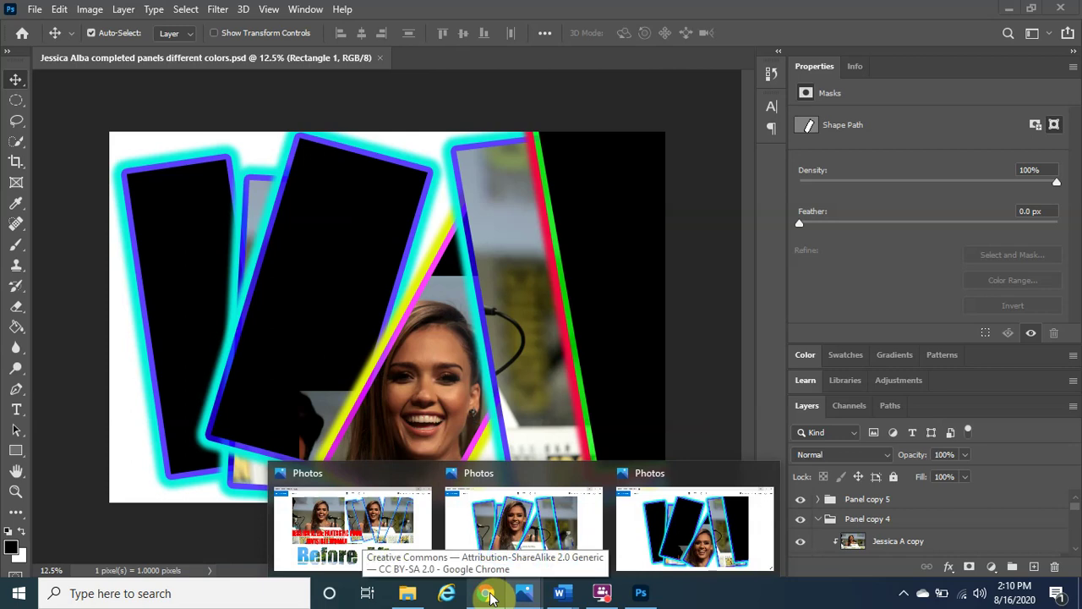
pyautogui.click(489, 594)
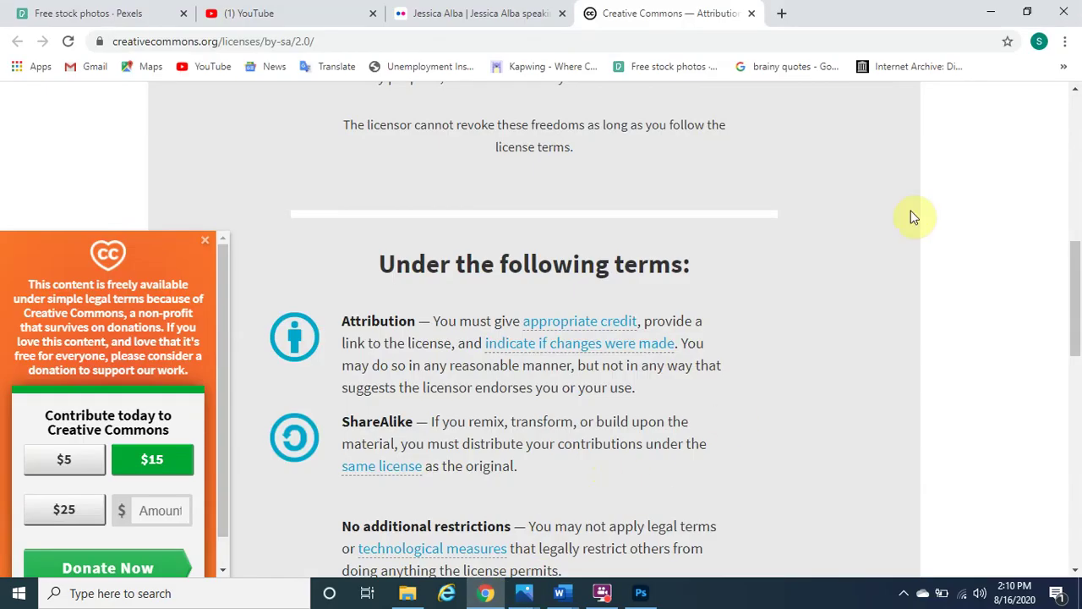
pyautogui.click(991, 13)
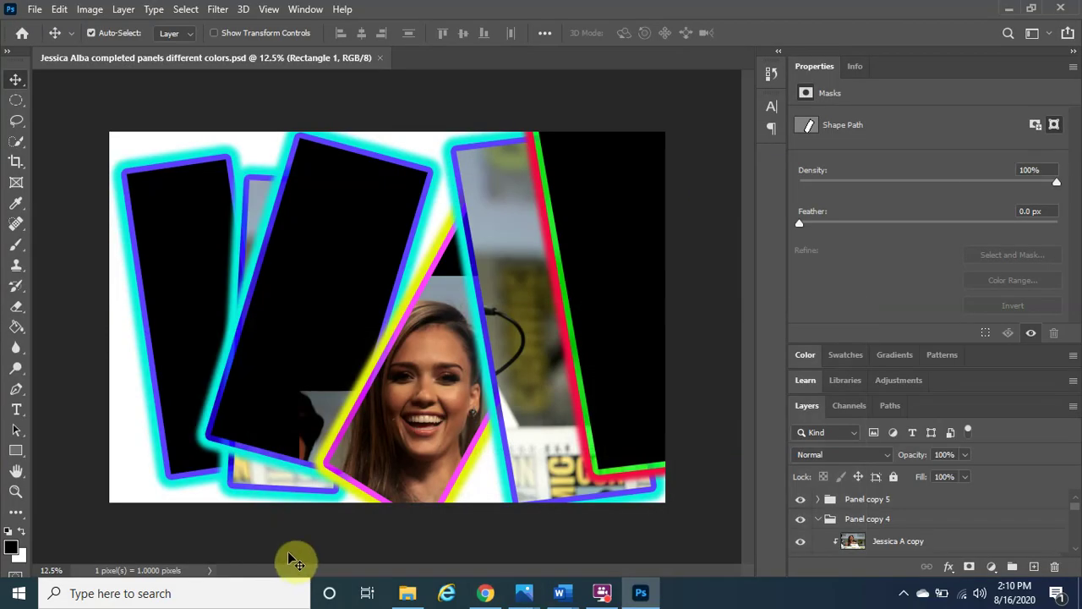
# Step: View the exported JPEG "Jessica Alba completed panels different colors" from the Main content folder, close it, and return to Photoshop
pyautogui.click(407, 592)
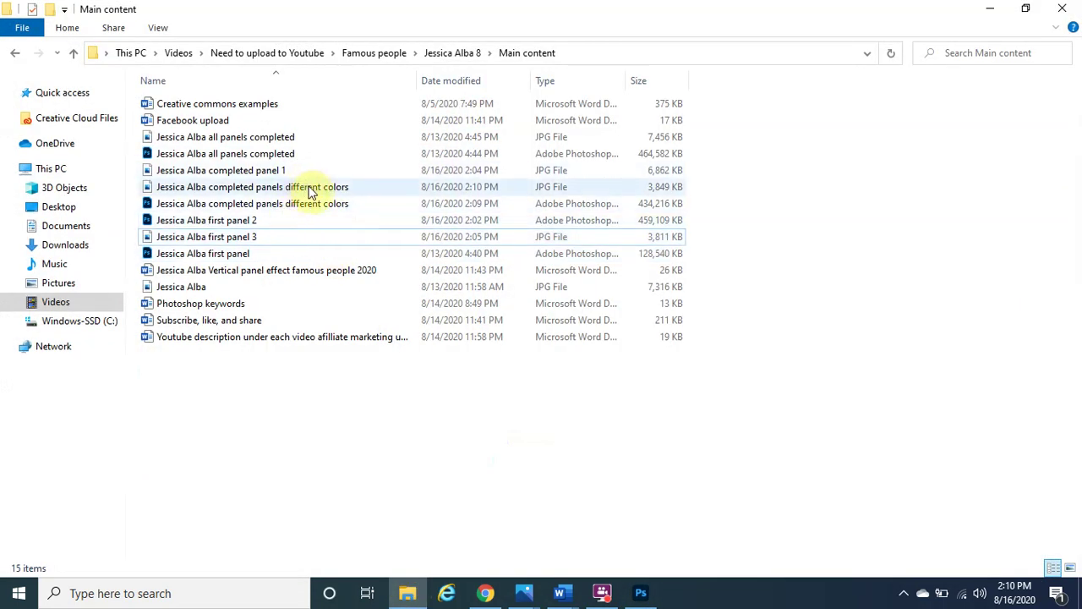
pyautogui.click(309, 193)
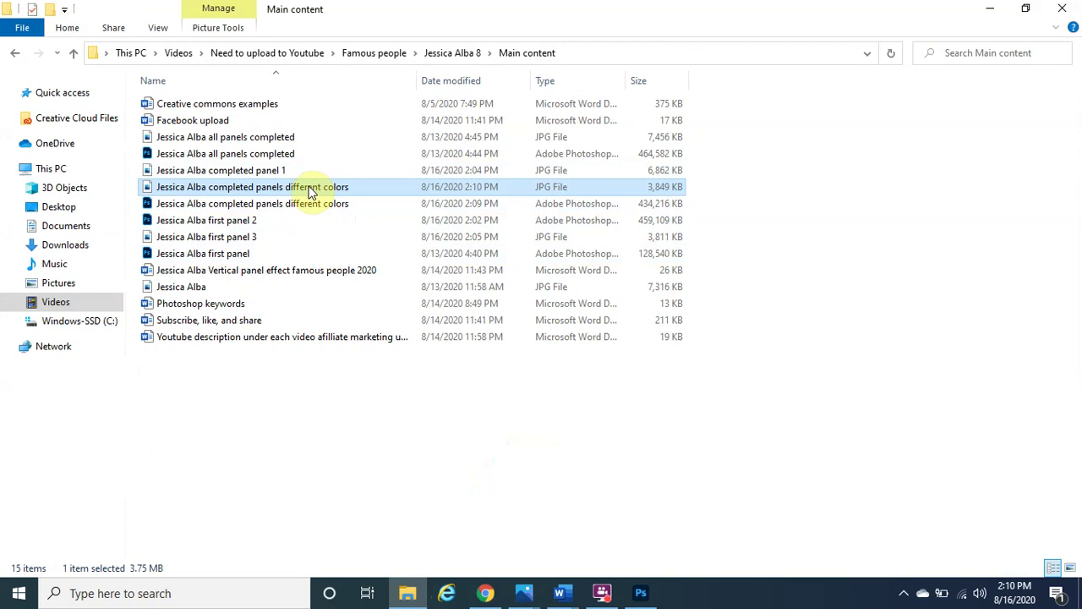
pyautogui.doubleClick(555, 186)
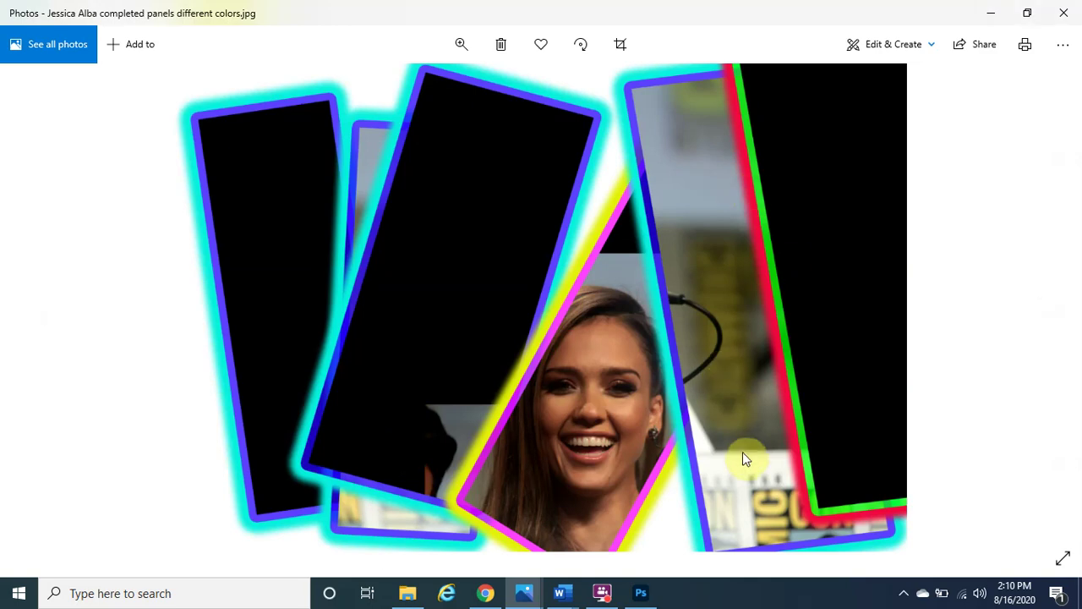
pyautogui.doubleClick(653, 413)
pyautogui.doubleClick(654, 413)
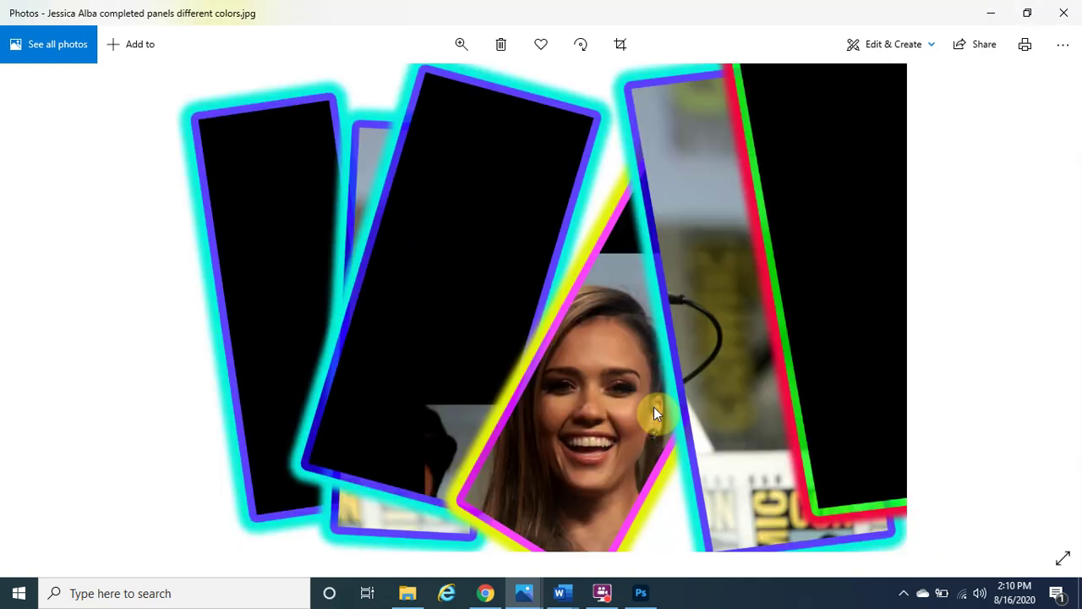
pyautogui.click(1063, 12)
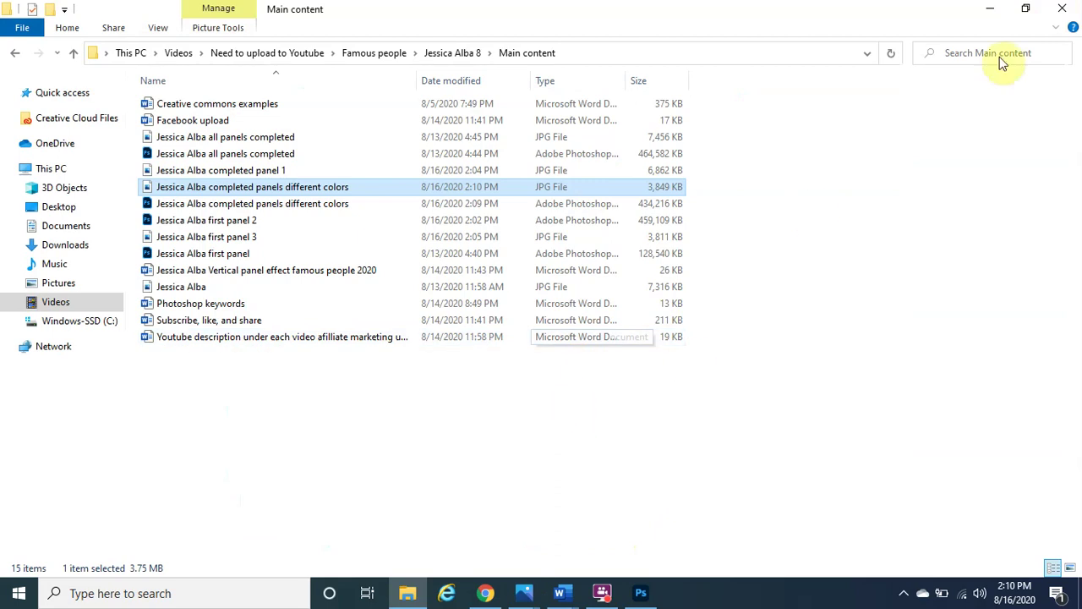
pyautogui.click(990, 8)
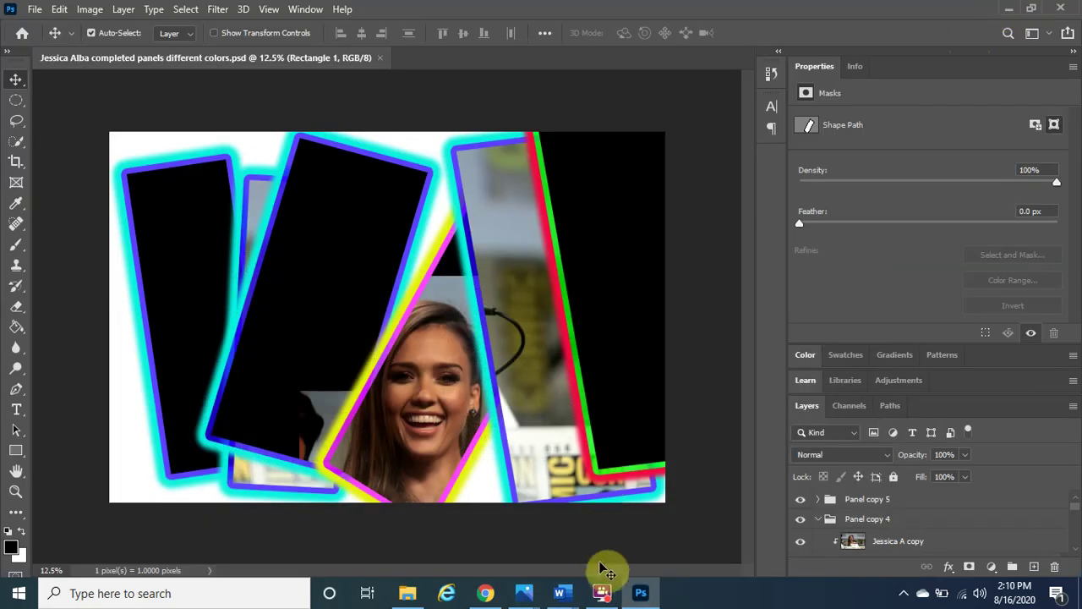